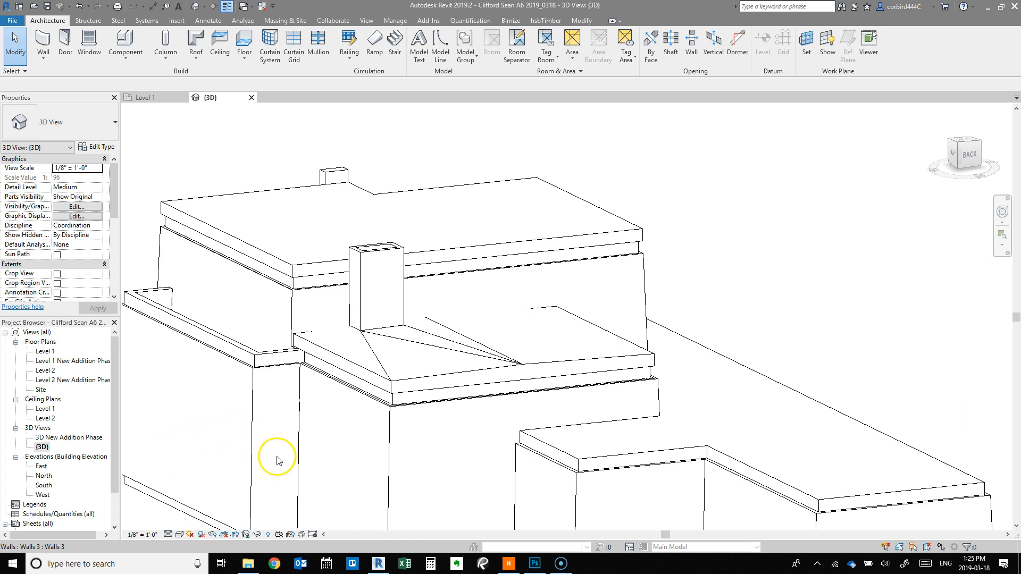
# Examine the flat upper and lower roofs of the house model from several sides
pyautogui.keyDown('shift'); pyautogui.moveTo(382, 446); pyautogui.dragTo(501, 429, button='middle'); pyautogui.keyUp('shift')
pyautogui.click(459, 214)
pyautogui.keyDown('shift'); pyautogui.moveTo(458, 216); pyautogui.dragTo(791, 410, button='middle'); pyautogui.keyUp('shift')
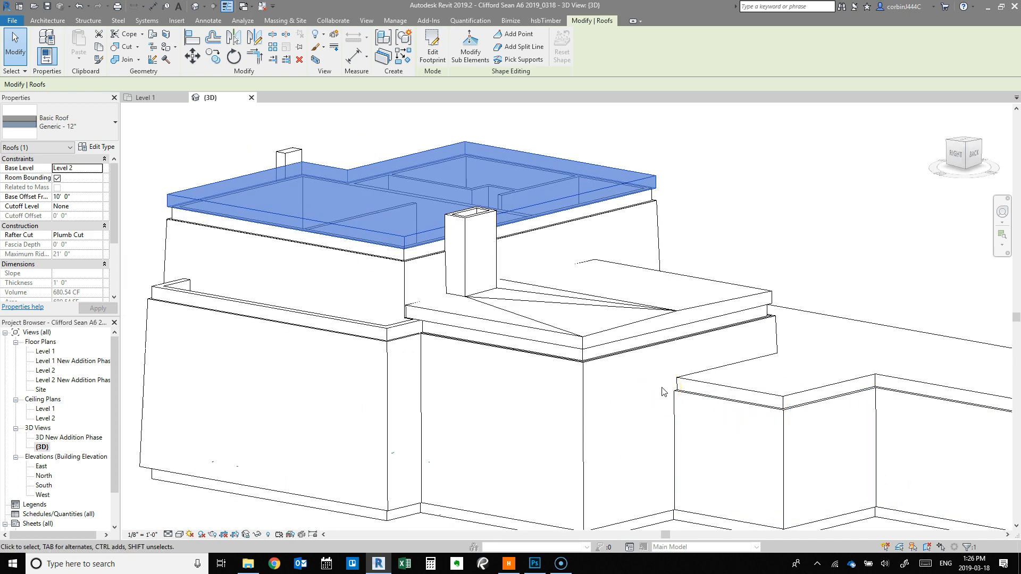
pyautogui.keyDown('shift'); pyautogui.moveTo(616, 371); pyautogui.dragTo(549, 413, button='middle'); pyautogui.keyUp('shift')
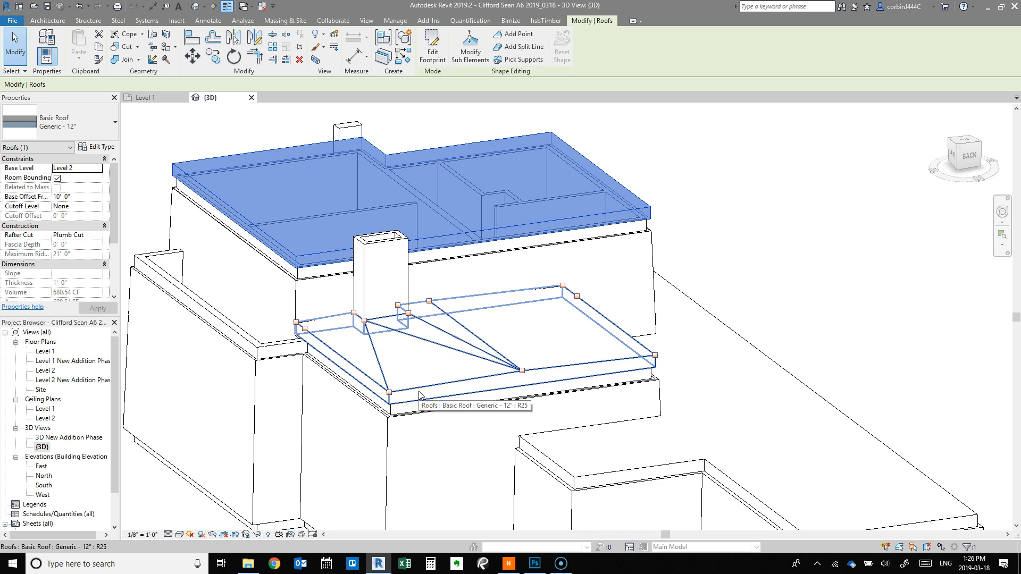
pyautogui.keyDown('shift'); pyautogui.moveTo(426, 403); pyautogui.dragTo(604, 422, button='middle'); pyautogui.keyUp('shift')
pyautogui.scroll(-4, 507, 430)
pyautogui.scroll(5, 471, 328)
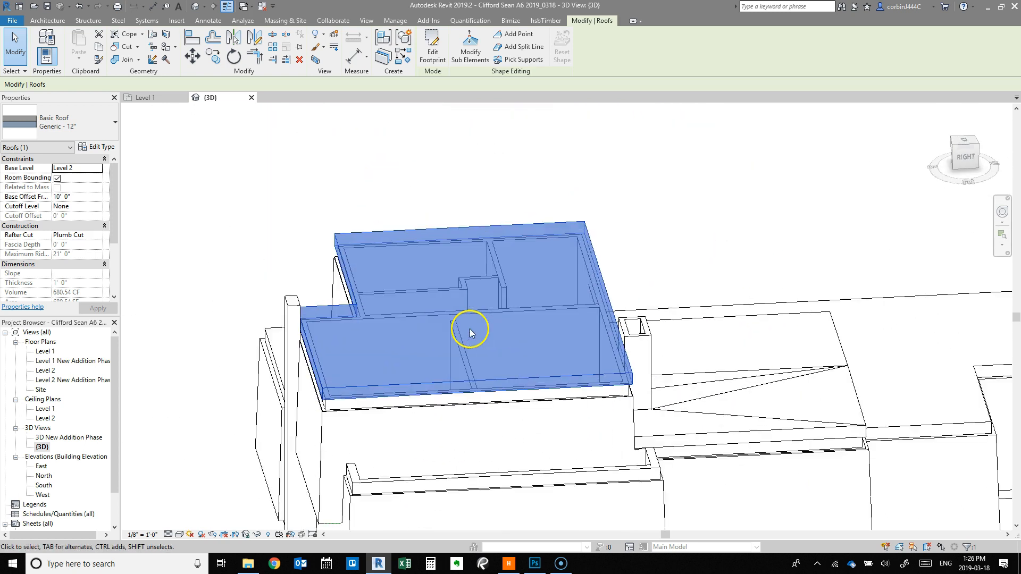
pyautogui.keyDown('shift'); pyautogui.moveTo(318, 429); pyautogui.dragTo(425, 405, button='middle'); pyautogui.keyUp('shift')
pyautogui.click(419, 182)
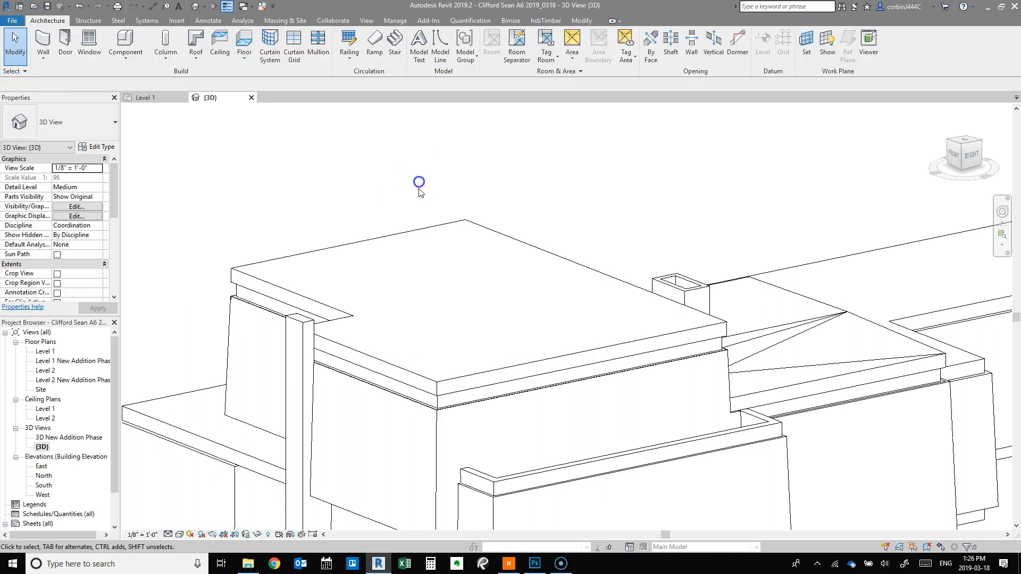
# Add a split line across the upper Level 2 roof from the inner notch corner to the opposite edge, dismissing the save reminder
pyautogui.click(419, 232)
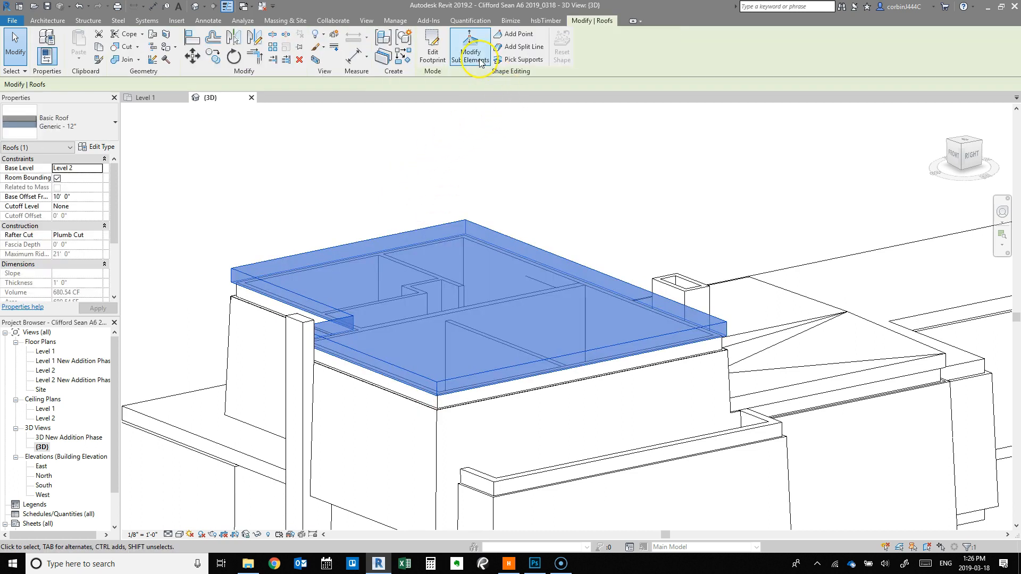
pyautogui.click(480, 62)
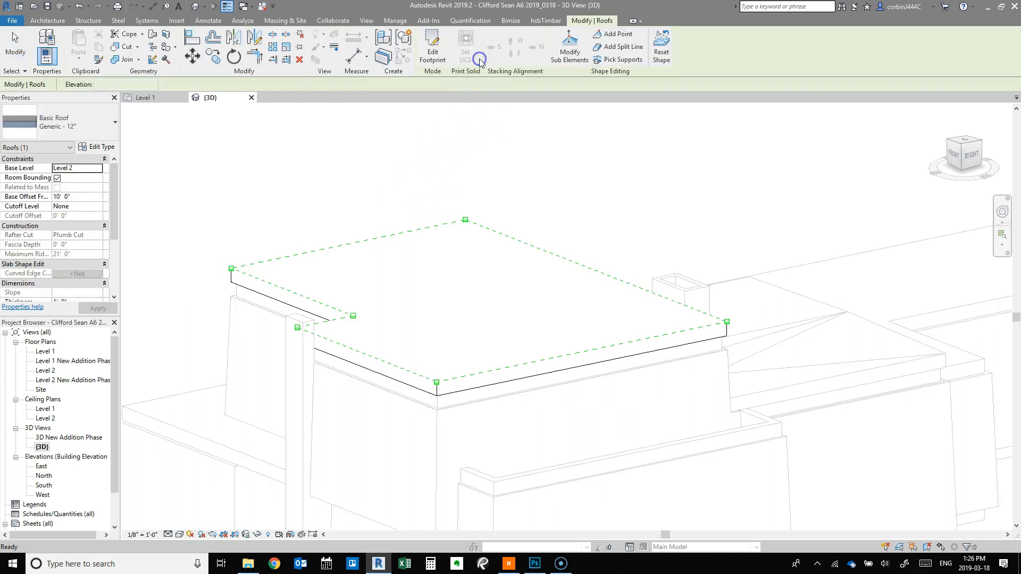
pyautogui.click(606, 48)
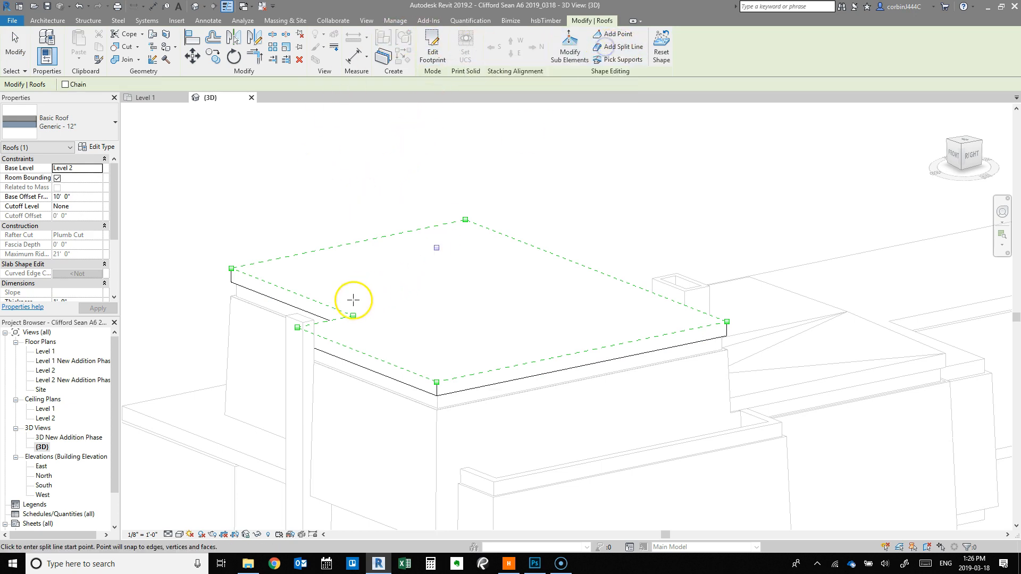
pyautogui.click(352, 317)
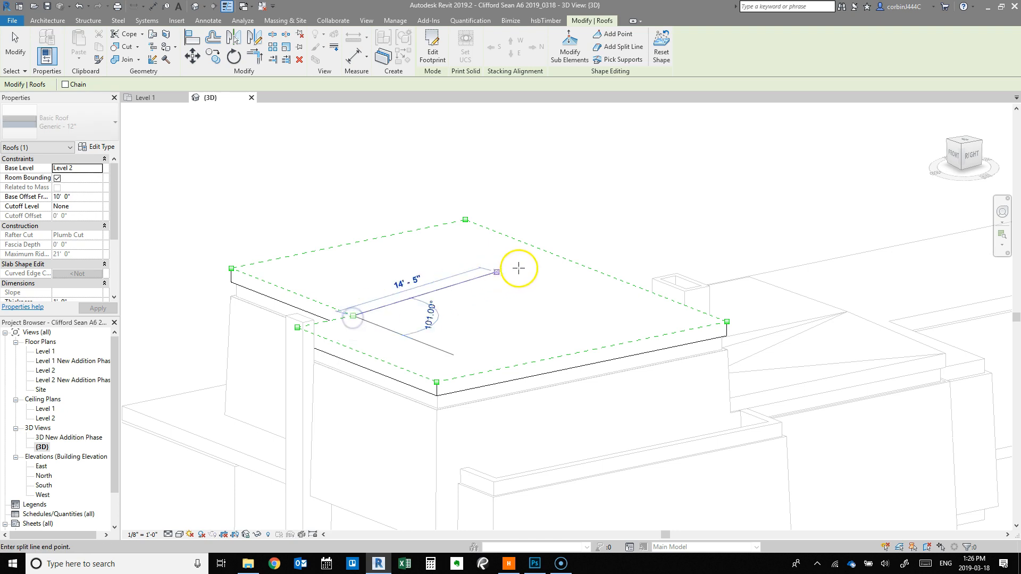
pyautogui.click(584, 264)
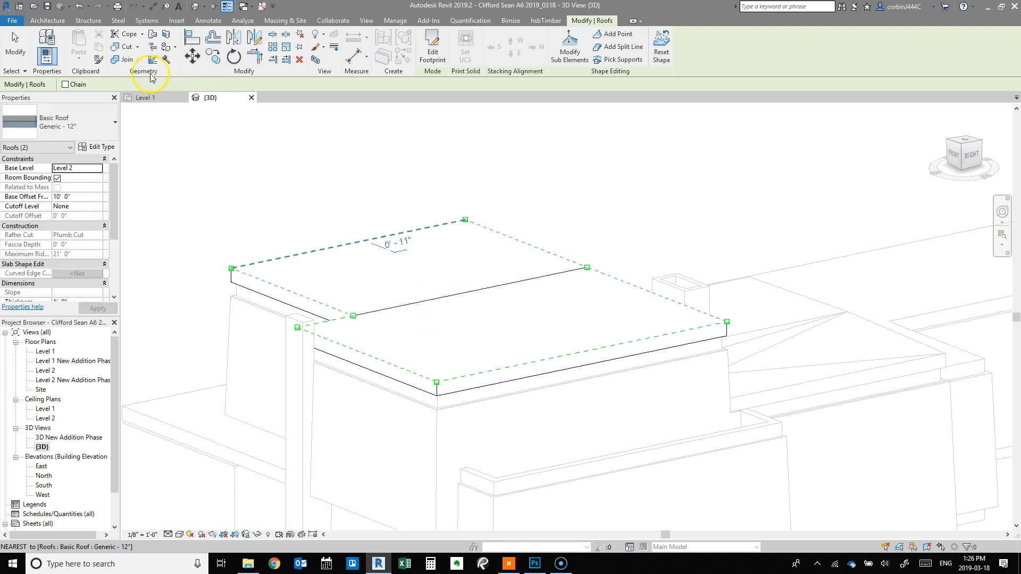
pyautogui.click(15, 46)
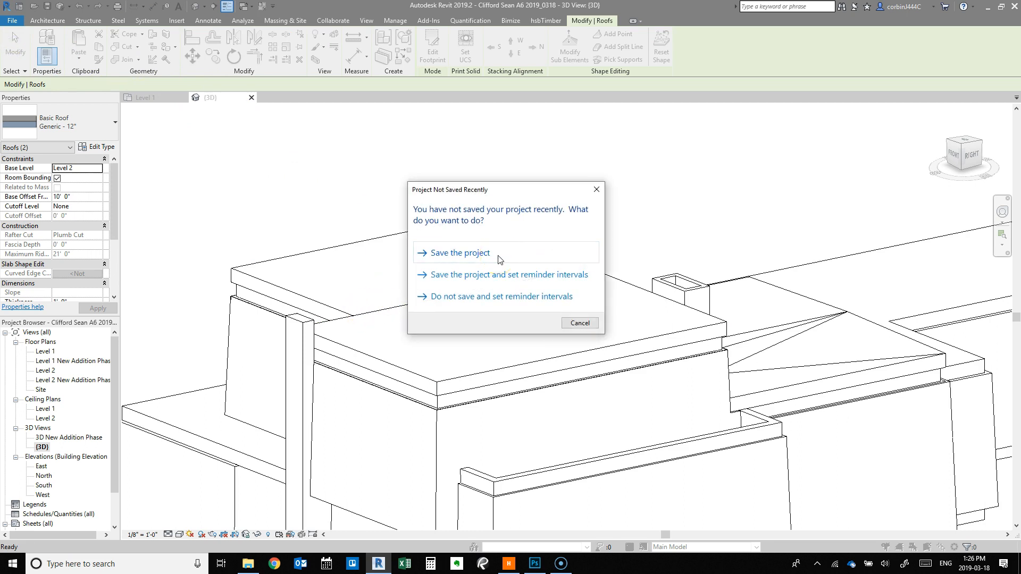
pyautogui.click(577, 323)
# Raise the upper roof's split line and the adjoining short notch edge together to an elevation of 0' 3"
pyautogui.click(553, 258)
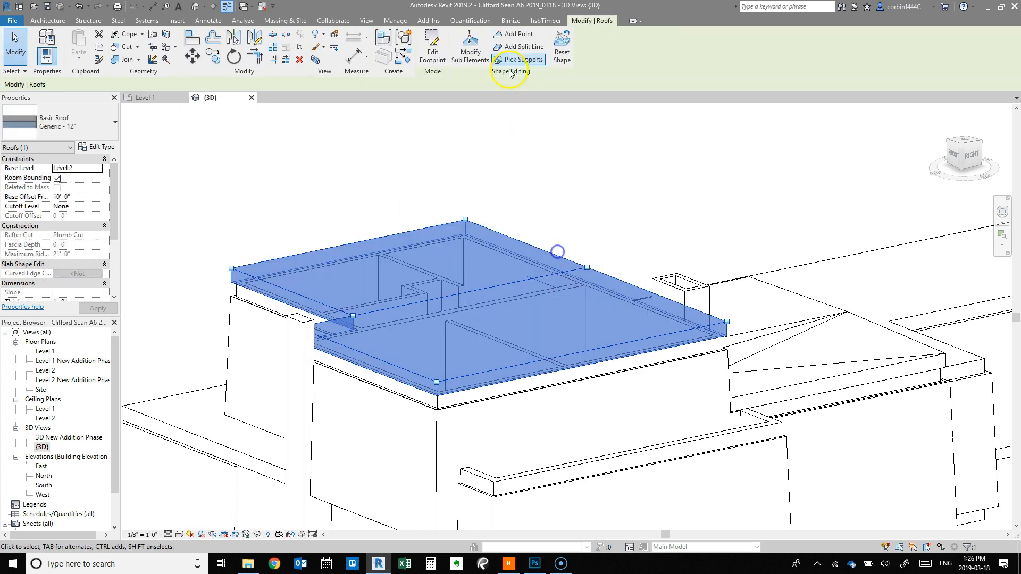
pyautogui.click(503, 47)
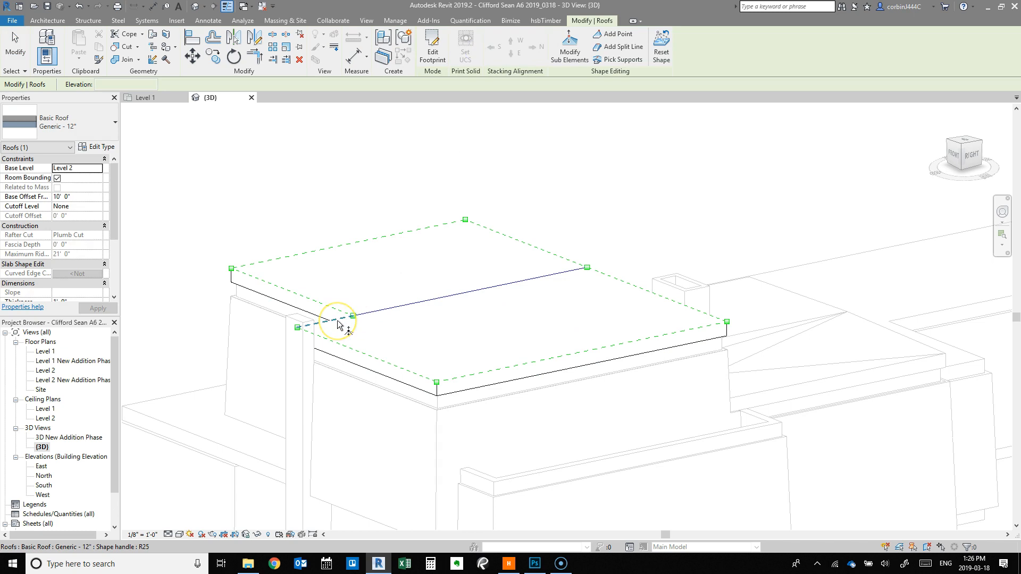
pyautogui.click(337, 323)
pyautogui.click(383, 311)
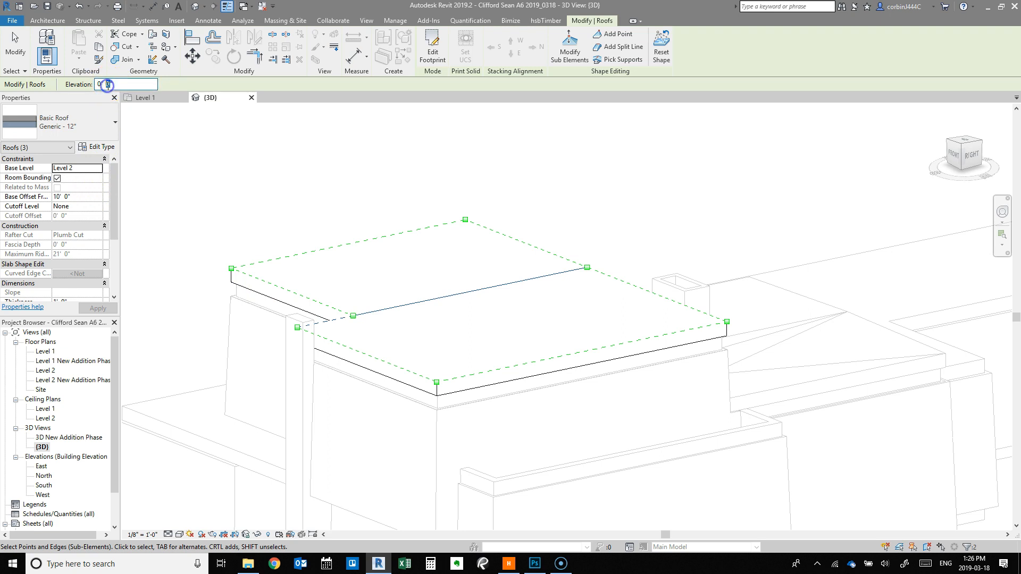
pyautogui.press('Return')
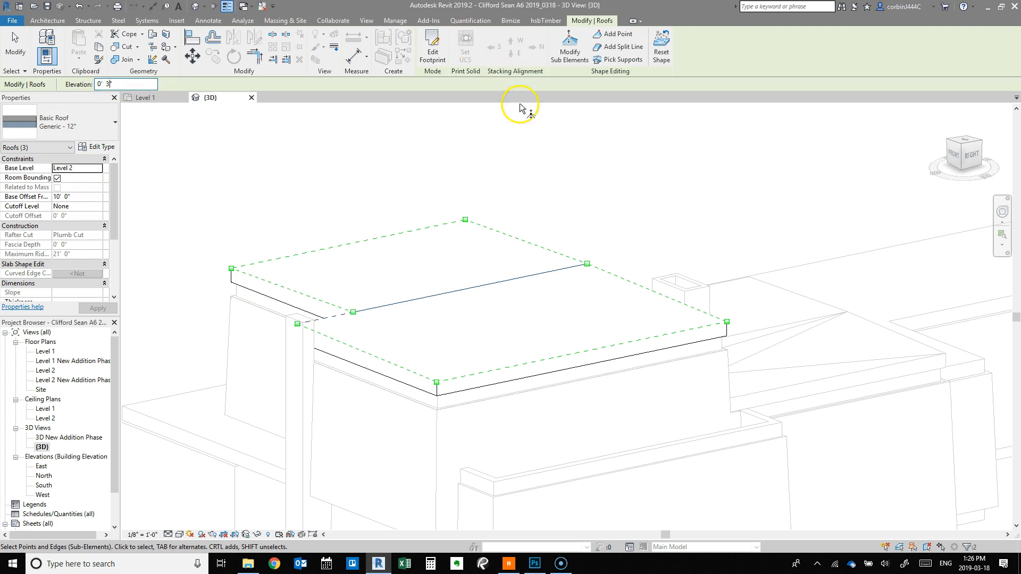
pyautogui.click(589, 204)
# Check the elevations of the raised points on the upper roof, finish shape editing and inspect the slopes from behind
pyautogui.click(587, 263)
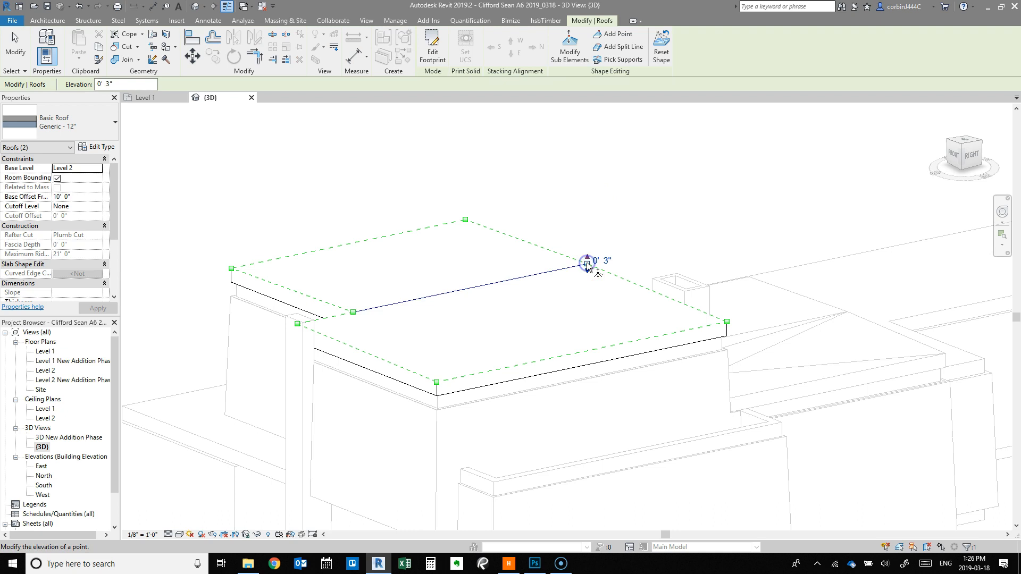
pyautogui.click(354, 312)
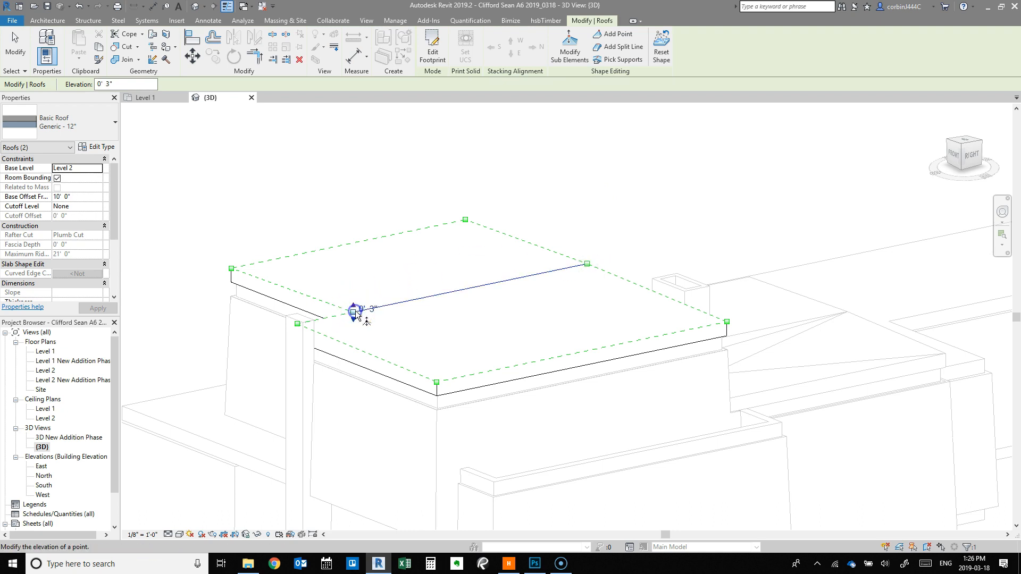
pyautogui.click(296, 325)
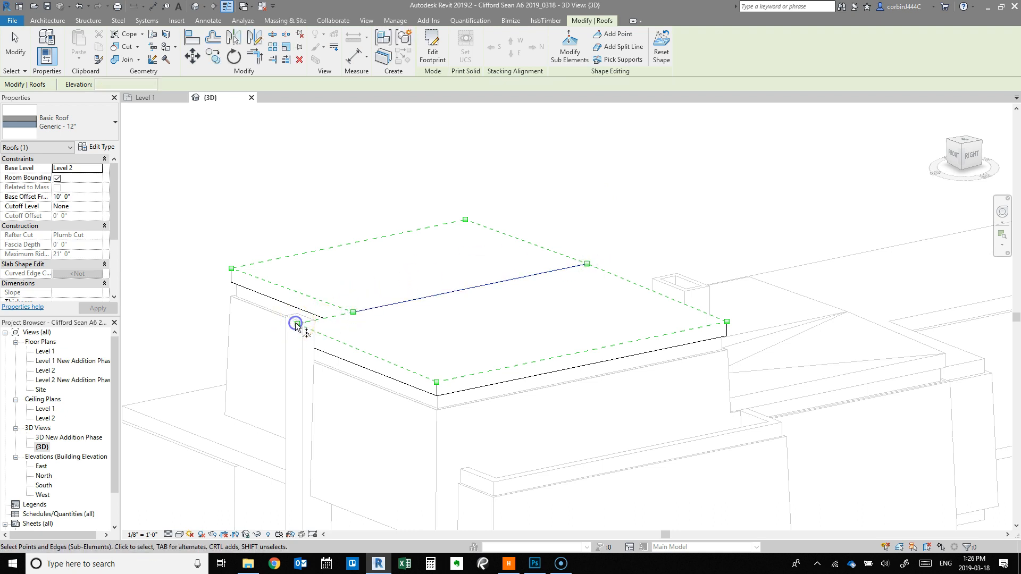
pyautogui.click(298, 323)
pyautogui.click(374, 265)
pyautogui.click(21, 43)
pyautogui.click(755, 331)
pyautogui.keyDown('shift'); pyautogui.moveTo(755, 332); pyautogui.dragTo(454, 270, button='middle'); pyautogui.keyUp('shift')
pyautogui.keyDown('shift'); pyautogui.moveTo(713, 349); pyautogui.dragTo(723, 383, button='middle'); pyautogui.keyUp('shift')
pyautogui.keyDown('shift'); pyautogui.moveTo(504, 381); pyautogui.dragTo(403, 400, button='middle'); pyautogui.keyUp('shift')
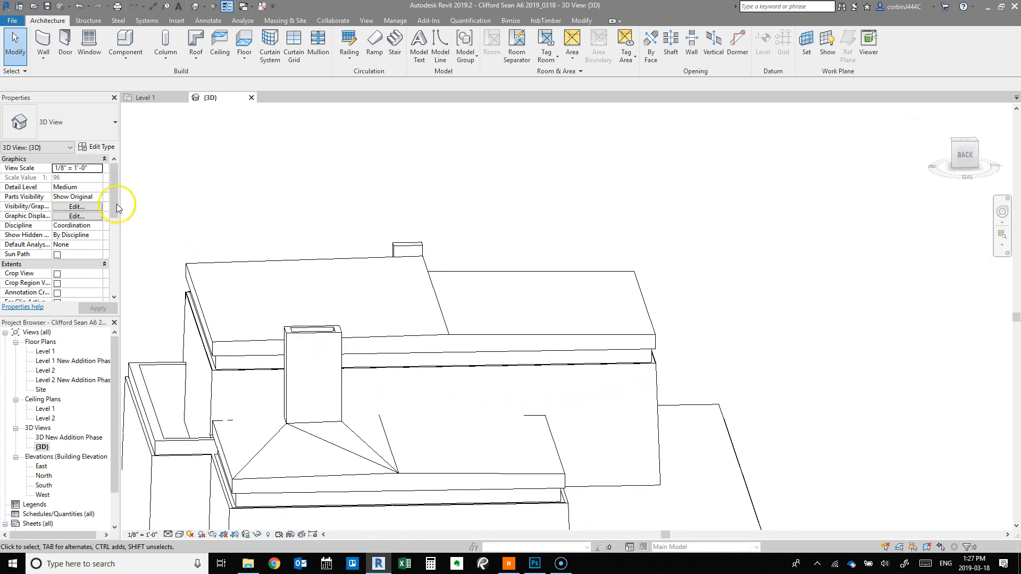
# Review the layer assembly of the upper roof's Generic - 12" type, including the variable setting of its rigid insulation
pyautogui.click(200, 300)
pyautogui.click(97, 146)
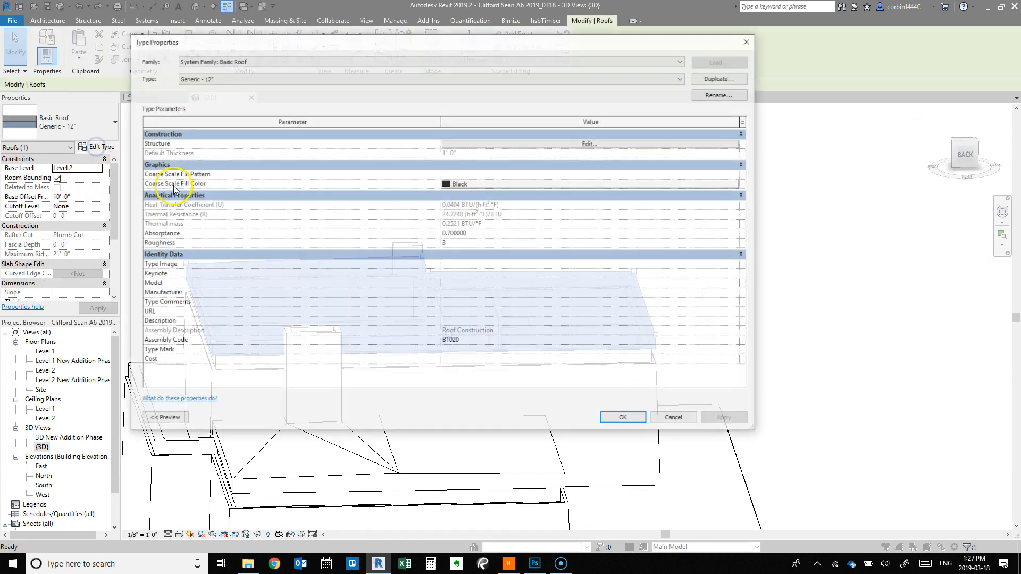
pyautogui.click(514, 143)
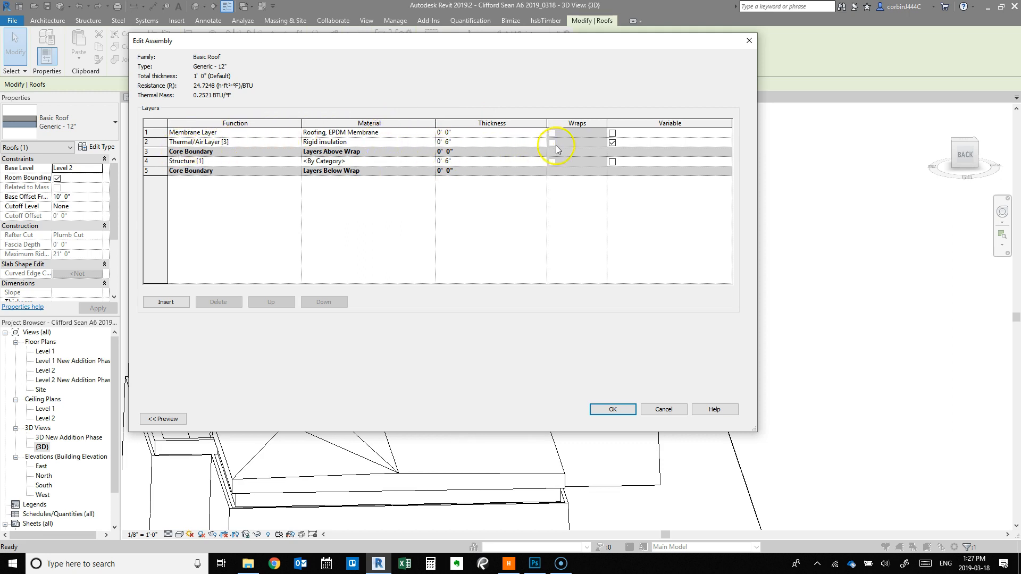
pyautogui.click(611, 417)
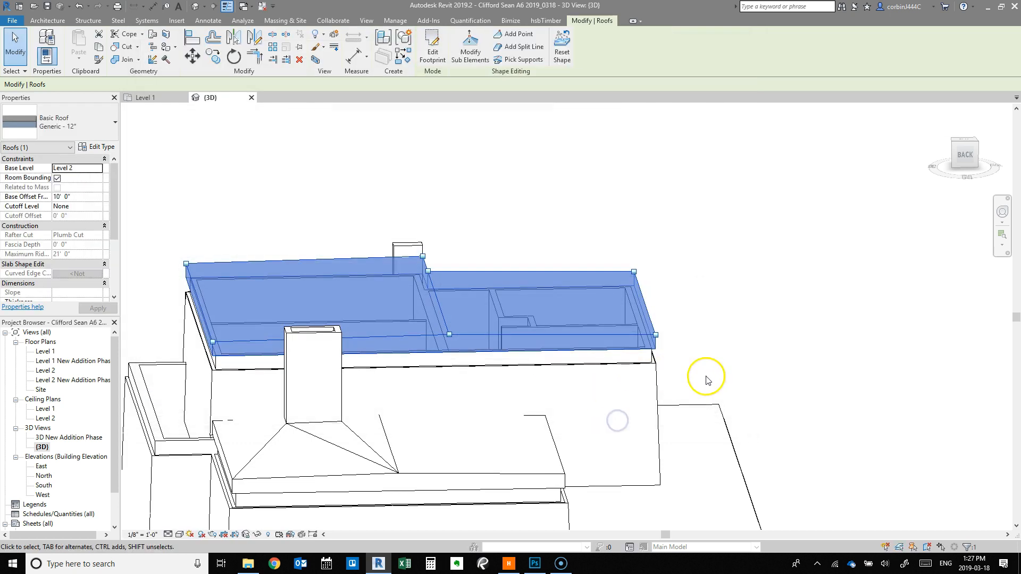
# Add three shape points along the middle of the long Level 1 roof, beginning near its narrow free end
pyautogui.keyDown('shift'); pyautogui.moveTo(834, 451); pyautogui.dragTo(645, 417, button='middle'); pyautogui.keyUp('shift')
pyautogui.scroll(-4, 728, 357)
pyautogui.keyDown('shift'); pyautogui.moveTo(537, 426); pyautogui.dragTo(582, 487, button='middle'); pyautogui.keyUp('shift')
pyautogui.scroll(-3, 680, 360)
pyautogui.scroll(4, 607, 427)
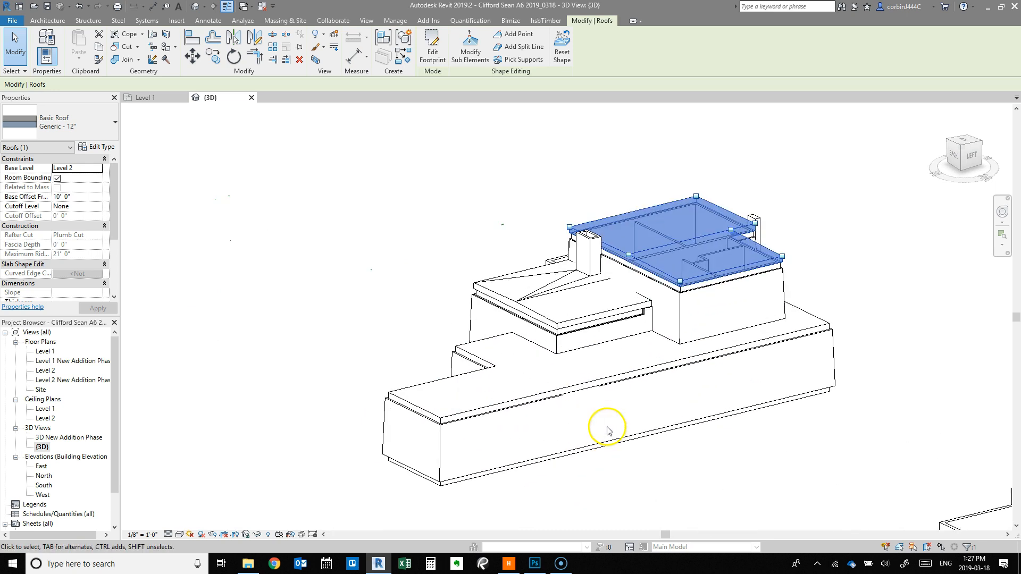
pyautogui.scroll(5, 532, 420)
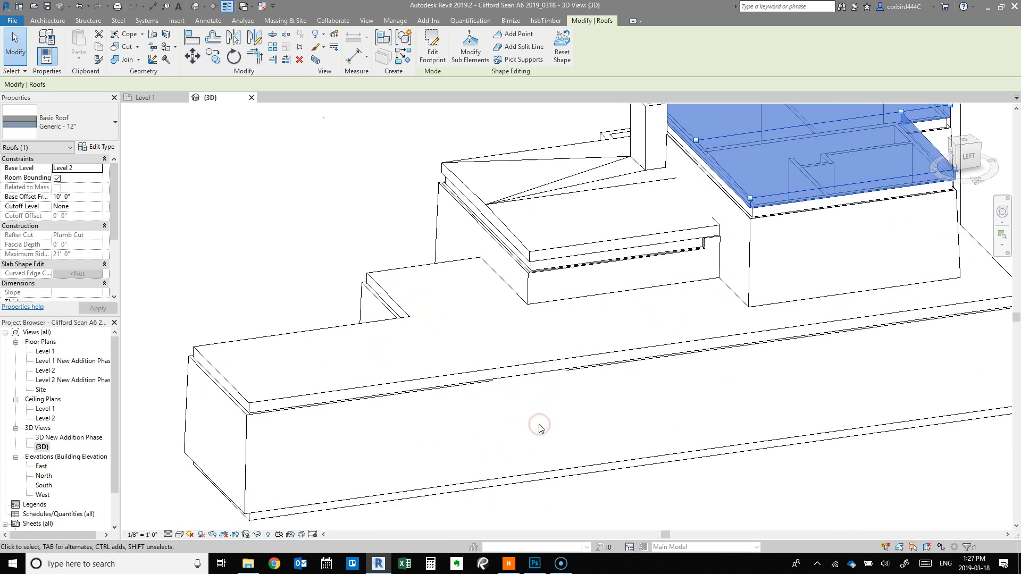
pyautogui.click(553, 358)
pyautogui.click(458, 33)
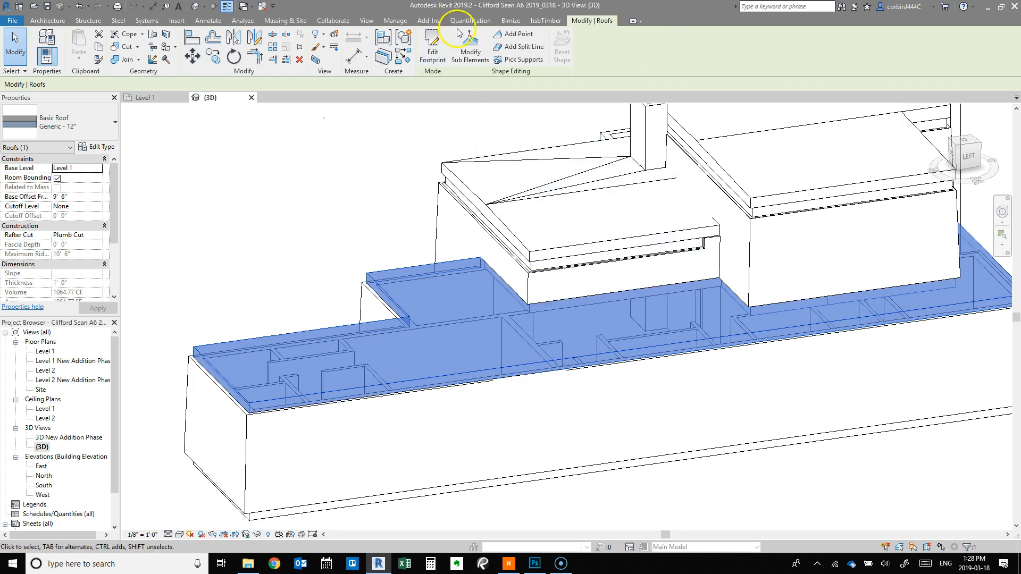
pyautogui.click(498, 34)
pyautogui.click(426, 261)
pyautogui.click(332, 358)
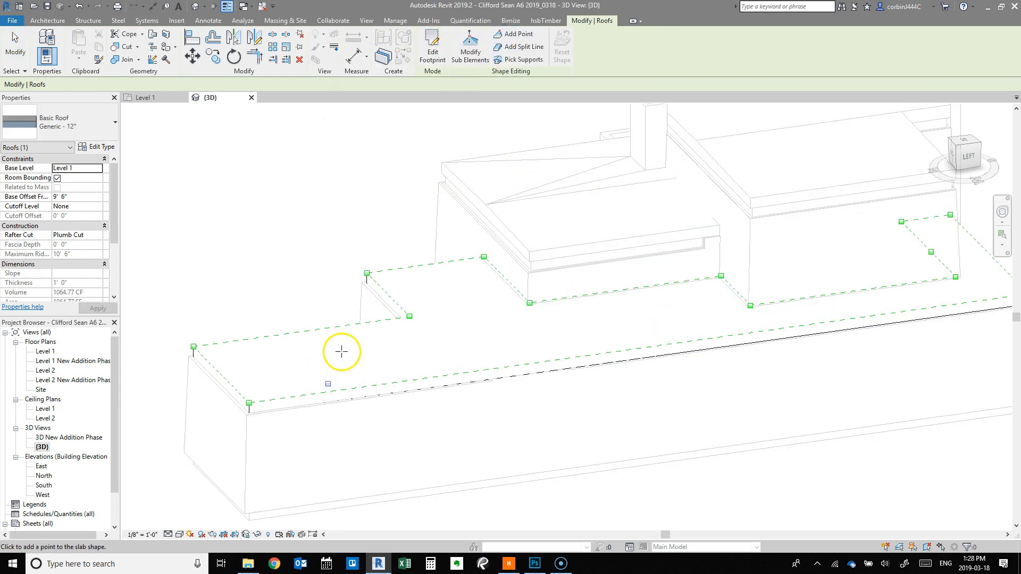
pyautogui.click(336, 359)
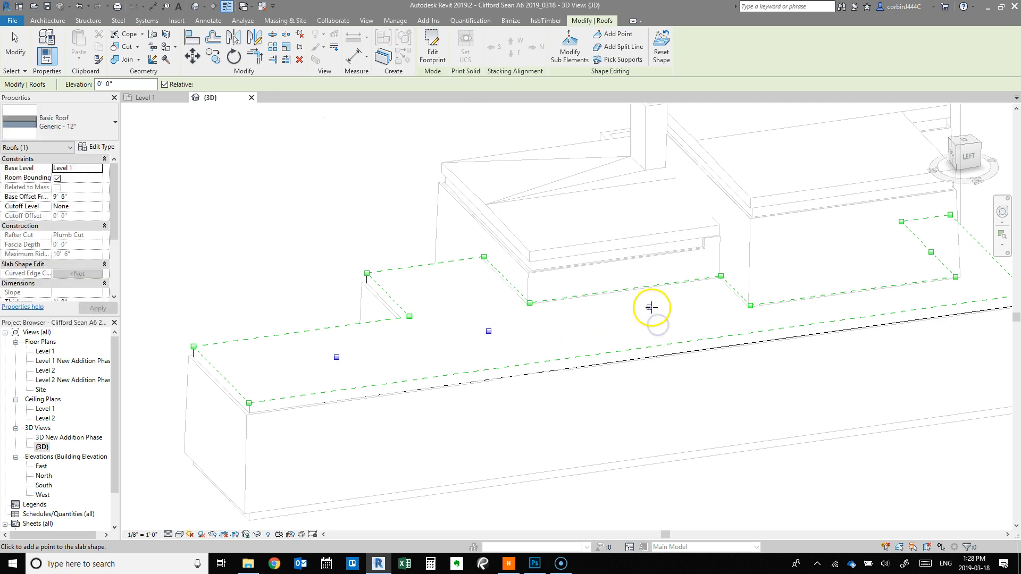
# Add two more shape points near the far end of the Level 1 roof, beside the upper storey, and finish adding points
pyautogui.scroll(-2, 543, 342)
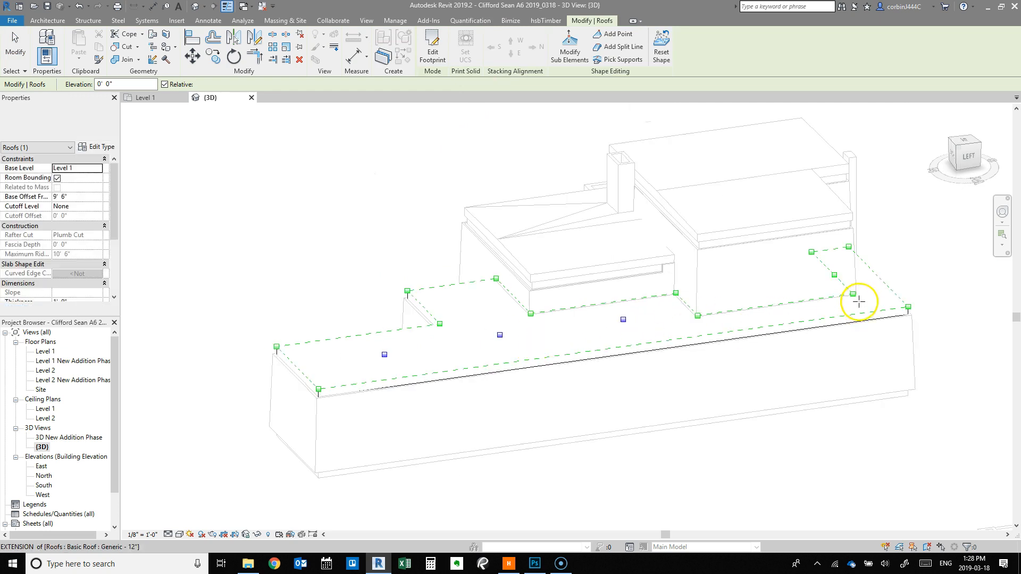
pyautogui.scroll(3, 879, 277)
pyautogui.click(860, 260)
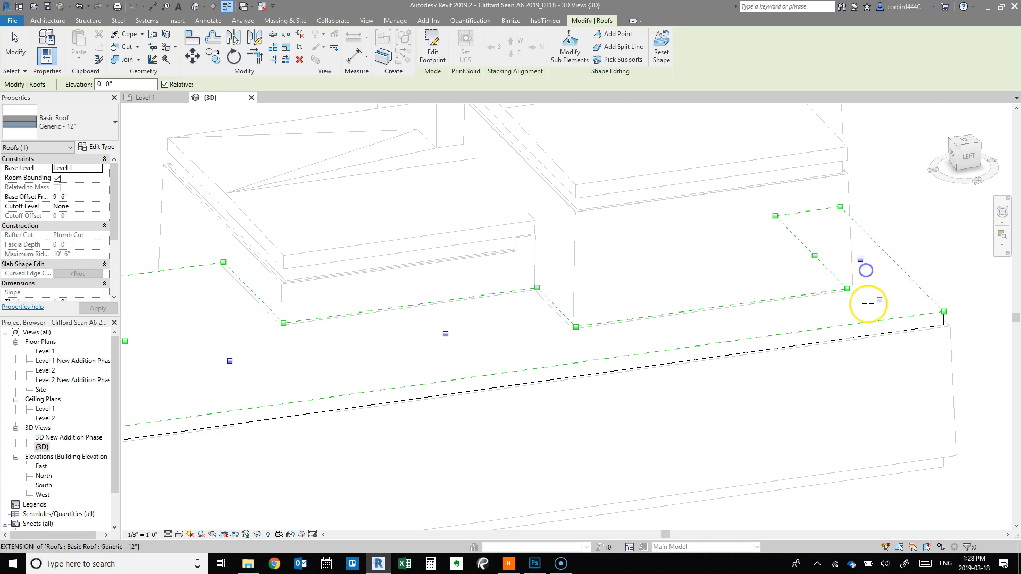
pyautogui.click(735, 323)
pyautogui.scroll(-3, 925, 314)
pyautogui.scroll(3, 615, 353)
pyautogui.click(16, 40)
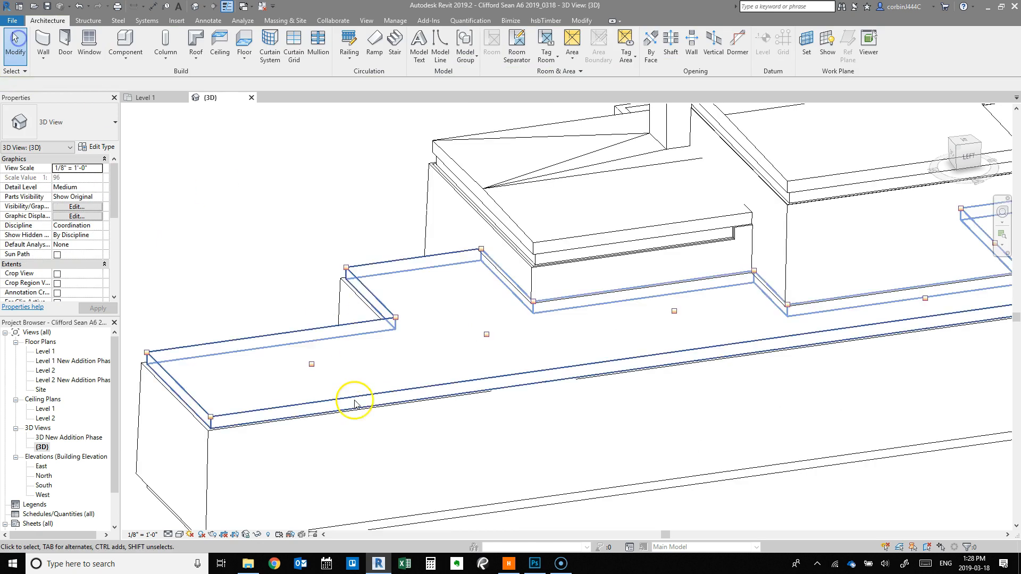
# Set the elevation of the interior point nearest the Level 1 roof's narrow free end to -0' 3"
pyautogui.click(315, 407)
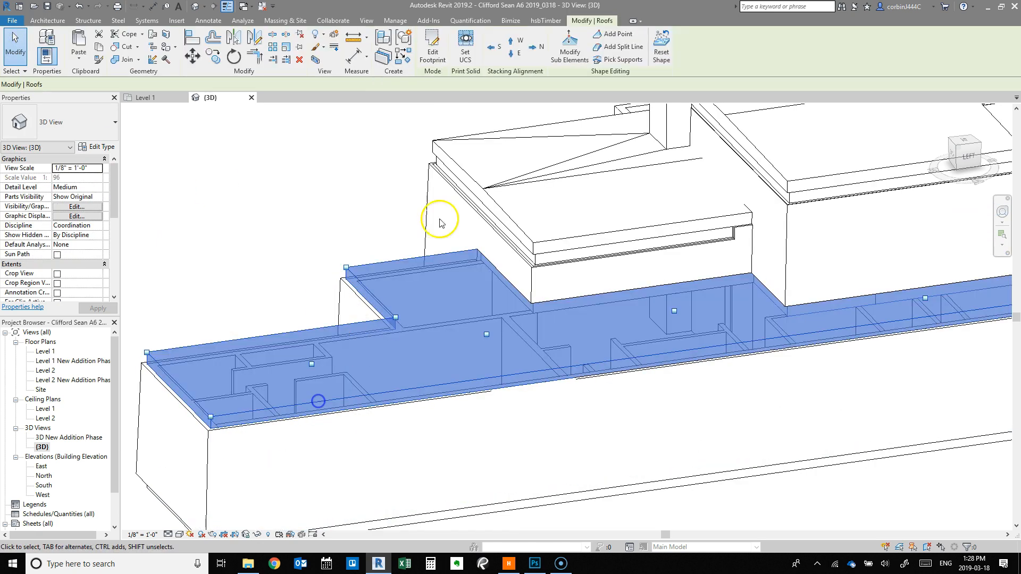
pyautogui.click(471, 46)
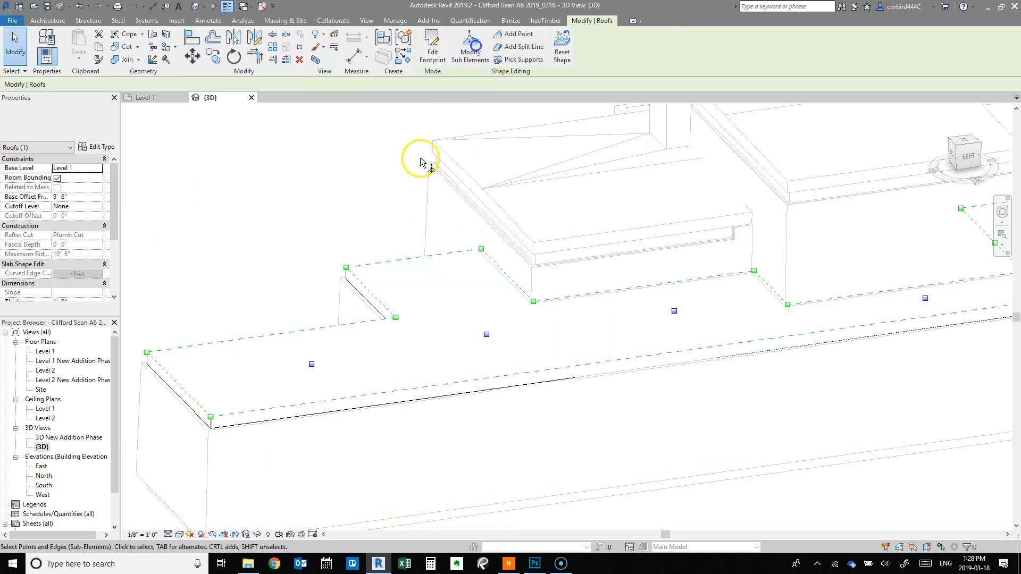
pyautogui.click(312, 363)
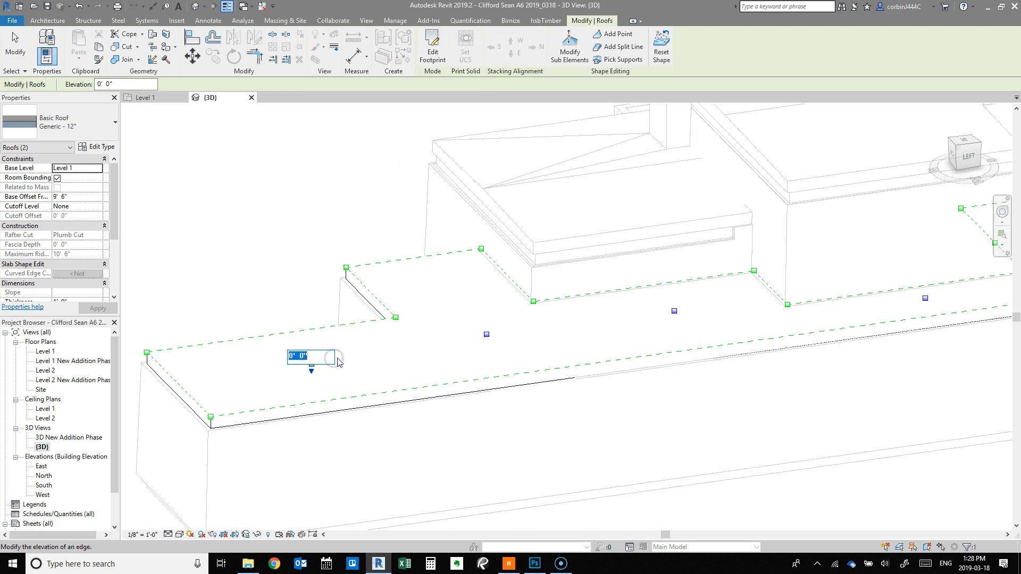
pyautogui.press('Return')
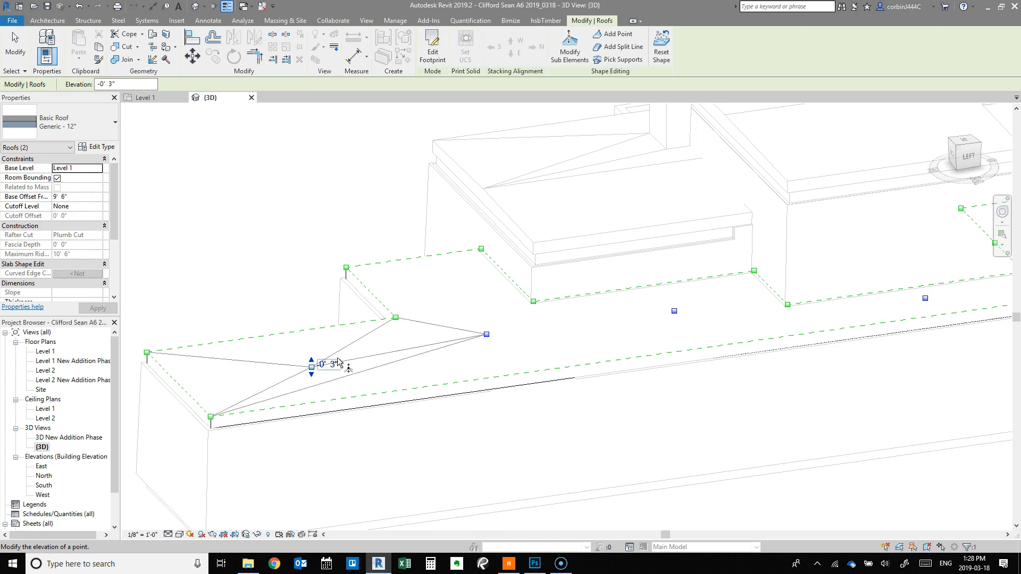
# Set the elevation of the four remaining interior points on the long Level 1 roof to -0' 3"
pyautogui.click(487, 334)
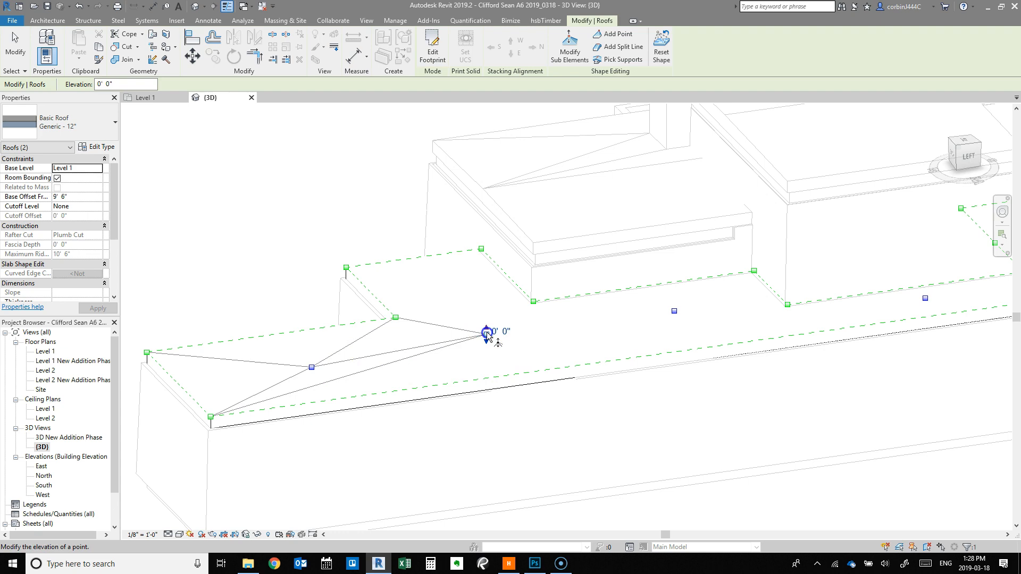
pyautogui.click(675, 309)
pyautogui.scroll(-5, 356, 376)
pyautogui.scroll(1, 582, 351)
pyautogui.keyDown('ctrl'); pyautogui.click(648, 337); pyautogui.keyUp('ctrl')
pyautogui.keyDown('ctrl'); pyautogui.click(709, 307); pyautogui.keyUp('ctrl')
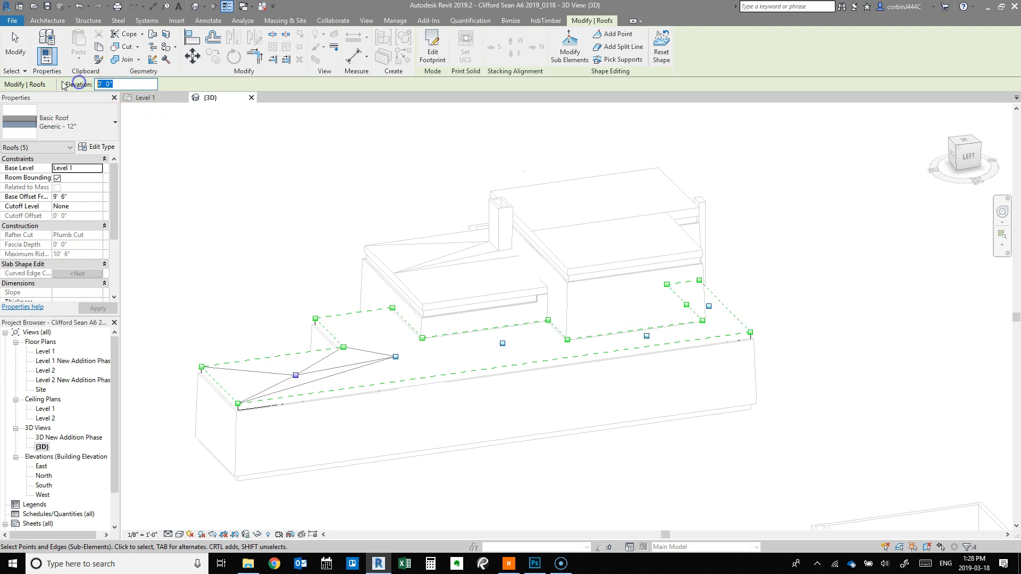
pyautogui.write('-3"')
pyautogui.press('Return')
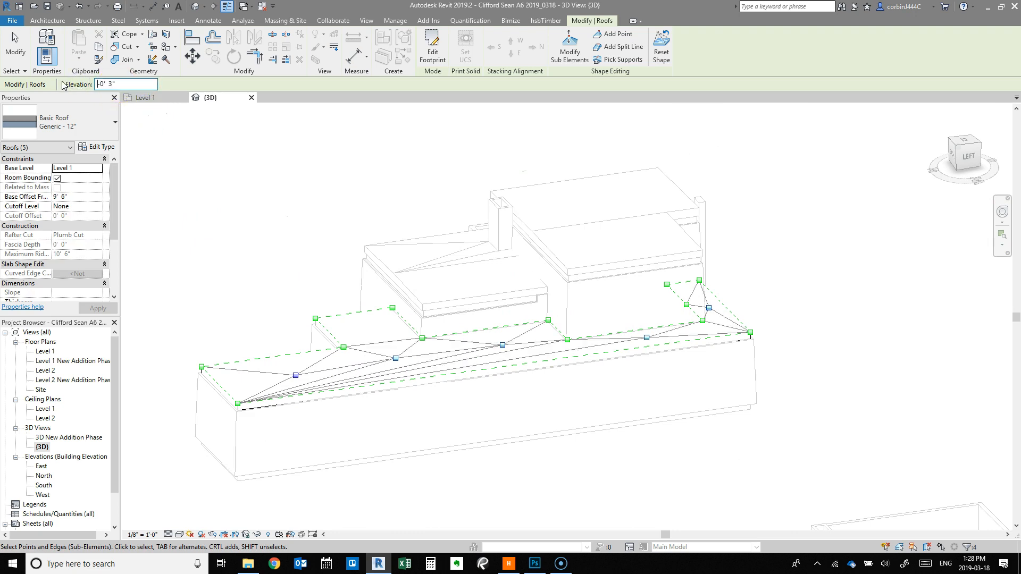
# Add a shape point in the middle of the Level 1 roof's short side wing and set its elevation to -0' 3"
pyautogui.keyDown('shift'); pyautogui.moveTo(401, 415); pyautogui.dragTo(471, 439, button='middle'); pyautogui.keyUp('shift')
pyautogui.scroll(3, 392, 371)
pyautogui.click(569, 52)
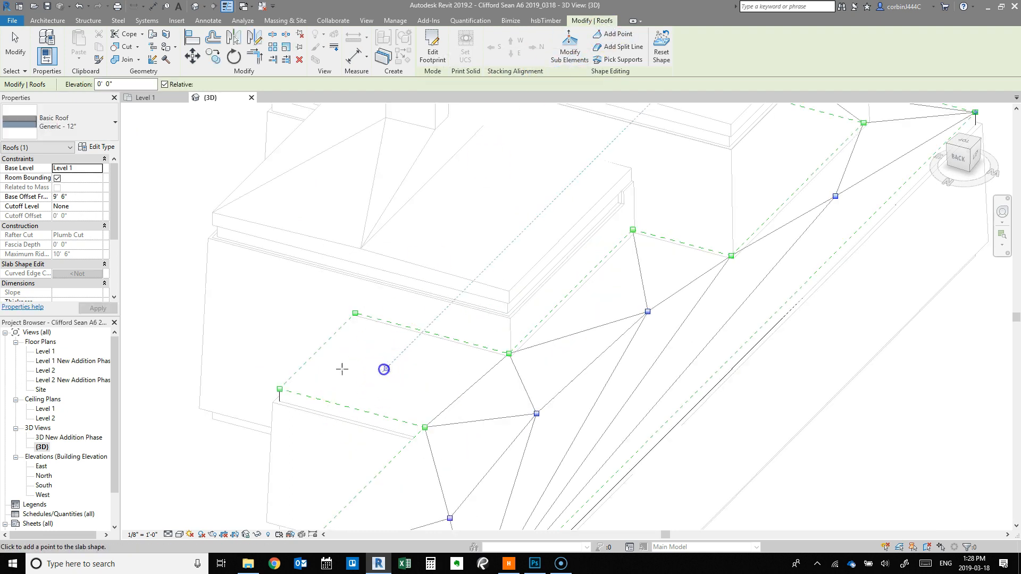
pyautogui.click(15, 47)
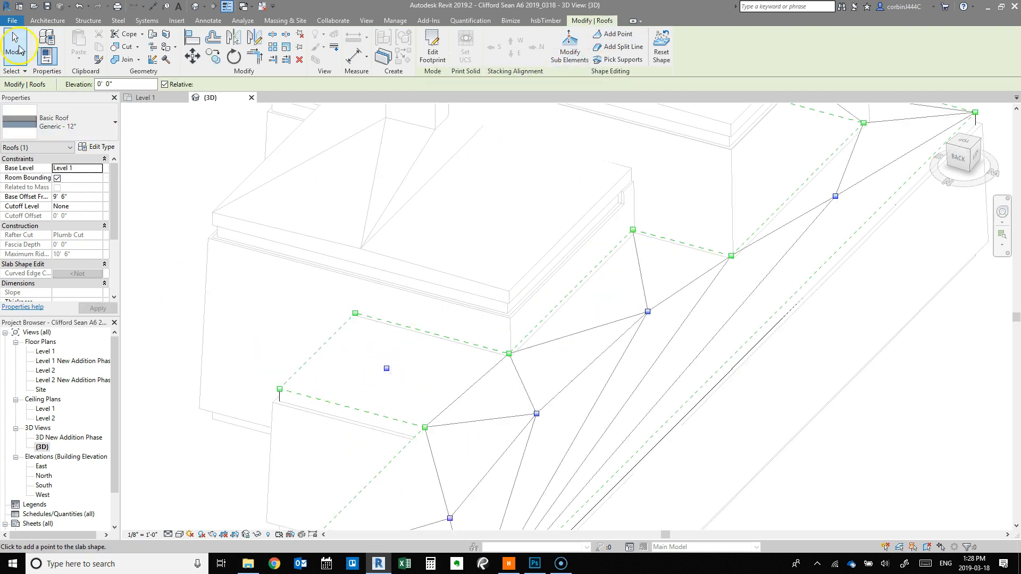
pyautogui.click(388, 371)
pyautogui.click(481, 50)
pyautogui.click(388, 369)
pyautogui.click(407, 366)
pyautogui.press('Return')
pyautogui.scroll(-5, 658, 477)
pyautogui.keyDown('shift'); pyautogui.moveTo(658, 477); pyautogui.dragTo(638, 409, button='middle'); pyautogui.keyUp('shift')
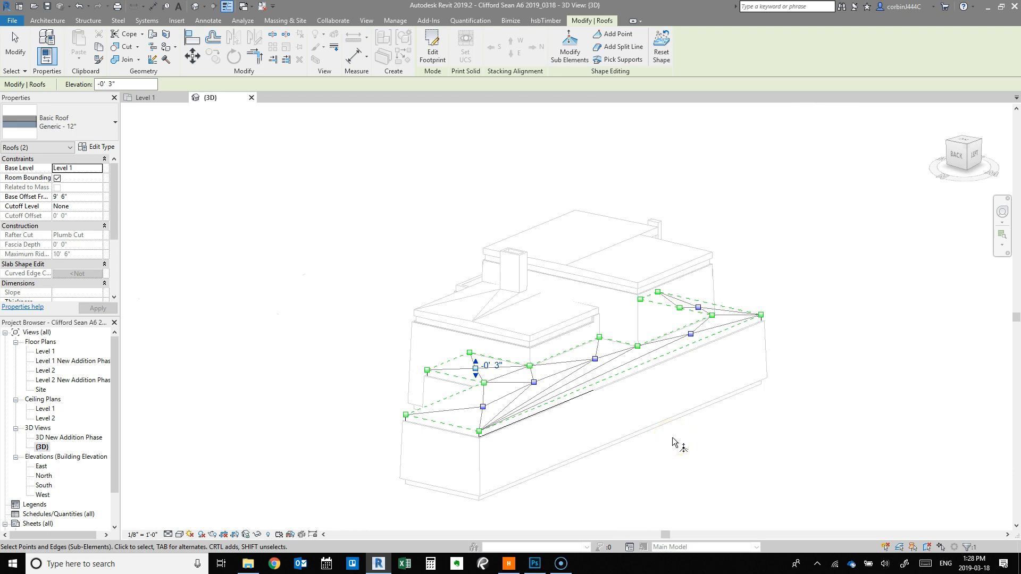
# Finish the roof editing and examine the slopes and drainage points of the Level 1 roof from several angles
pyautogui.click(15, 48)
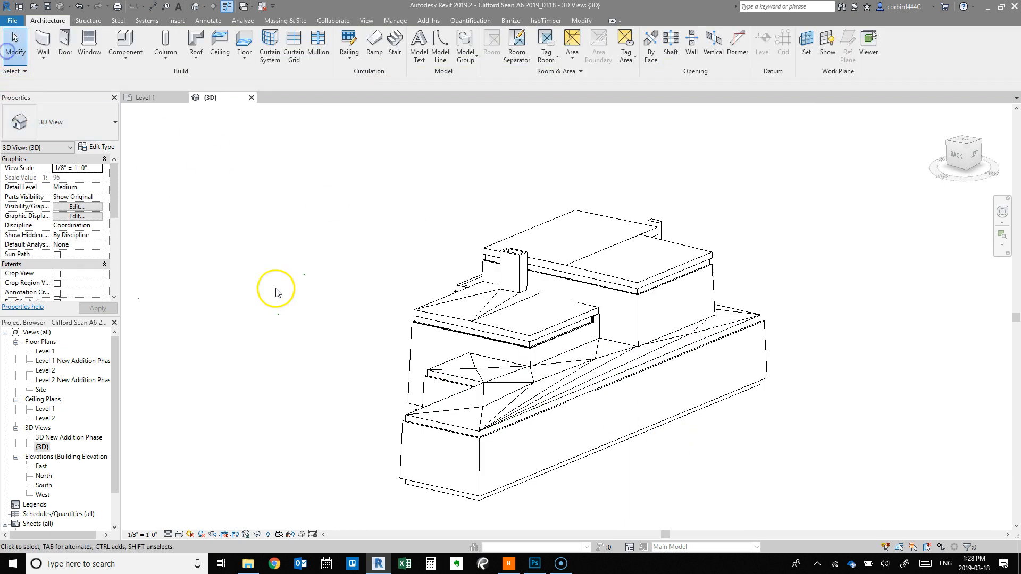
pyautogui.keyDown('shift'); pyautogui.moveTo(868, 458); pyautogui.dragTo(870, 388, button='middle'); pyautogui.keyUp('shift')
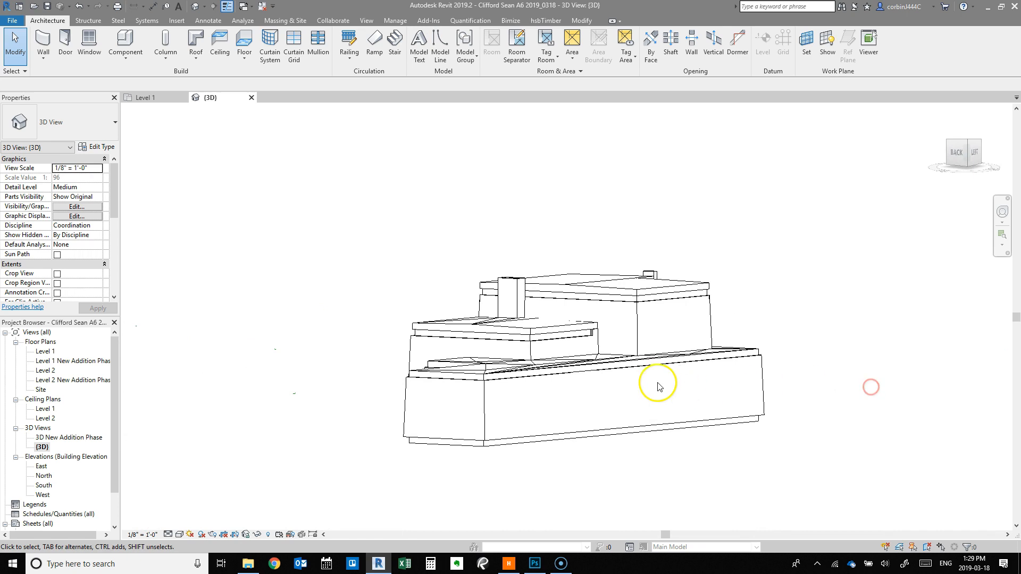
pyautogui.scroll(3, 659, 383)
pyautogui.keyDown('shift'); pyautogui.moveTo(551, 370); pyautogui.dragTo(519, 342, button='middle'); pyautogui.keyUp('shift')
pyautogui.scroll(2, 415, 313)
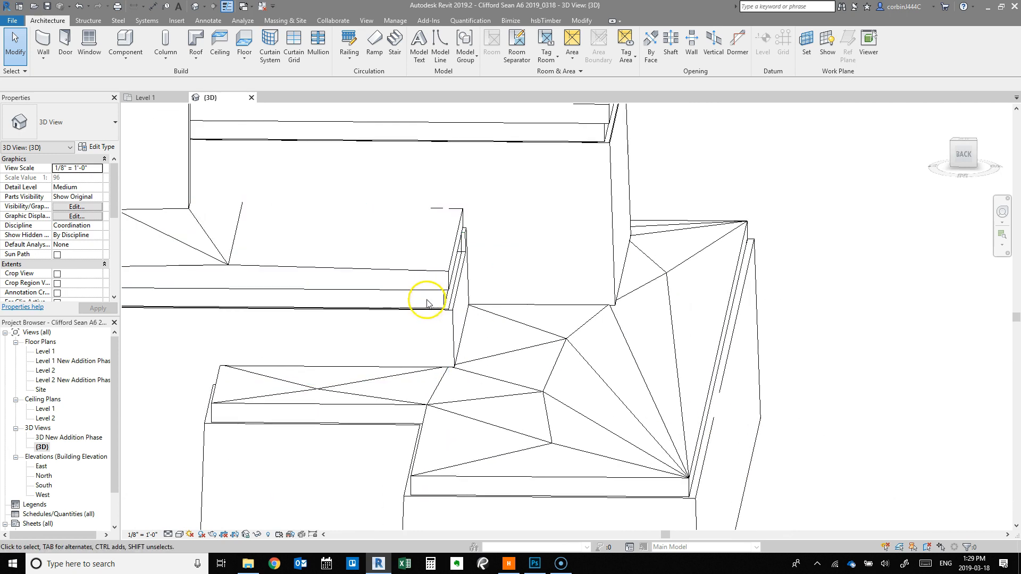
pyautogui.scroll(-3, 486, 301)
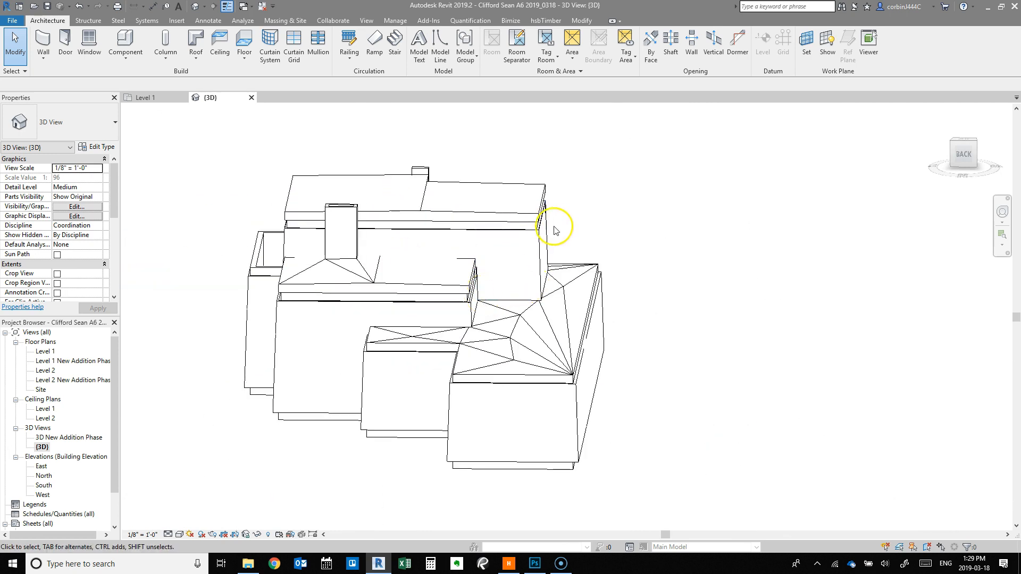
pyautogui.scroll(4, 485, 358)
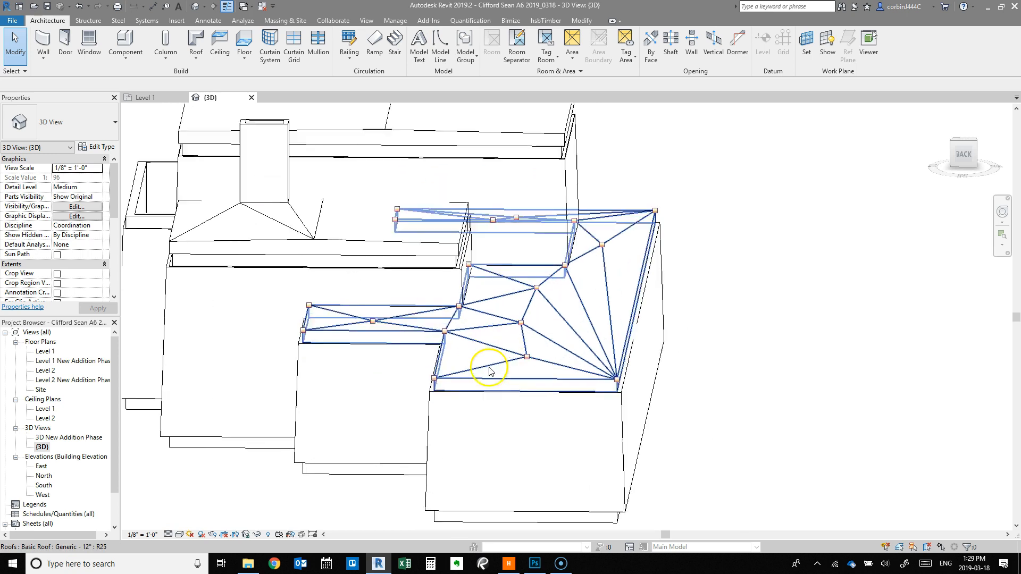
pyautogui.click(448, 378)
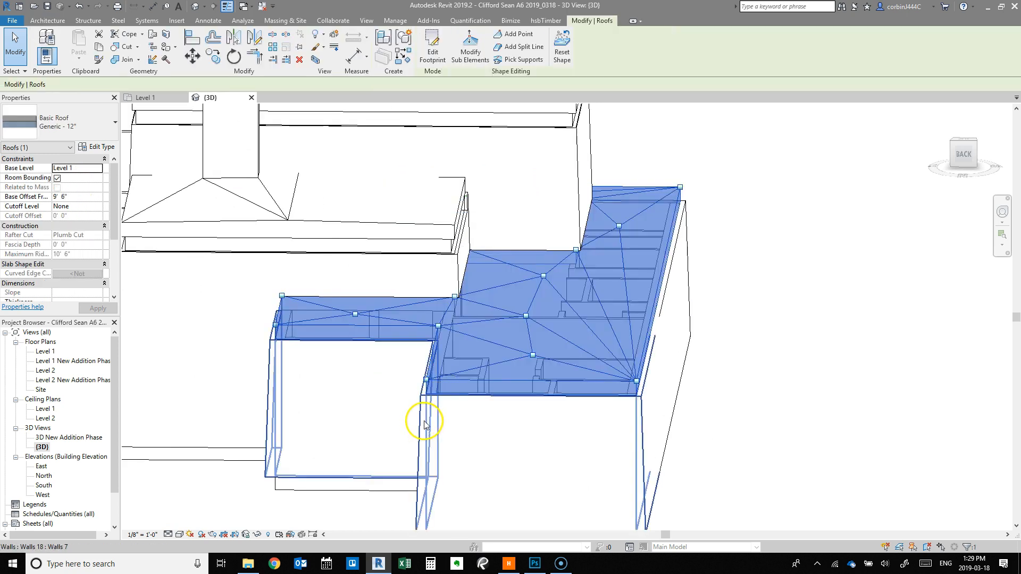
pyautogui.click(806, 441)
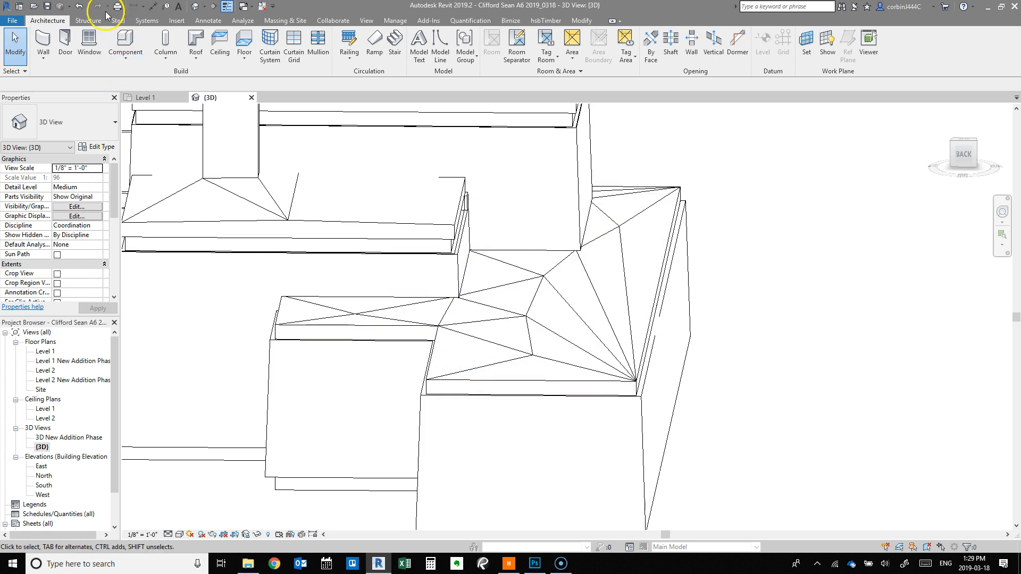
# Undo the point additions and elevation changes made to the Level 1 roof
pyautogui.click(88, 5)
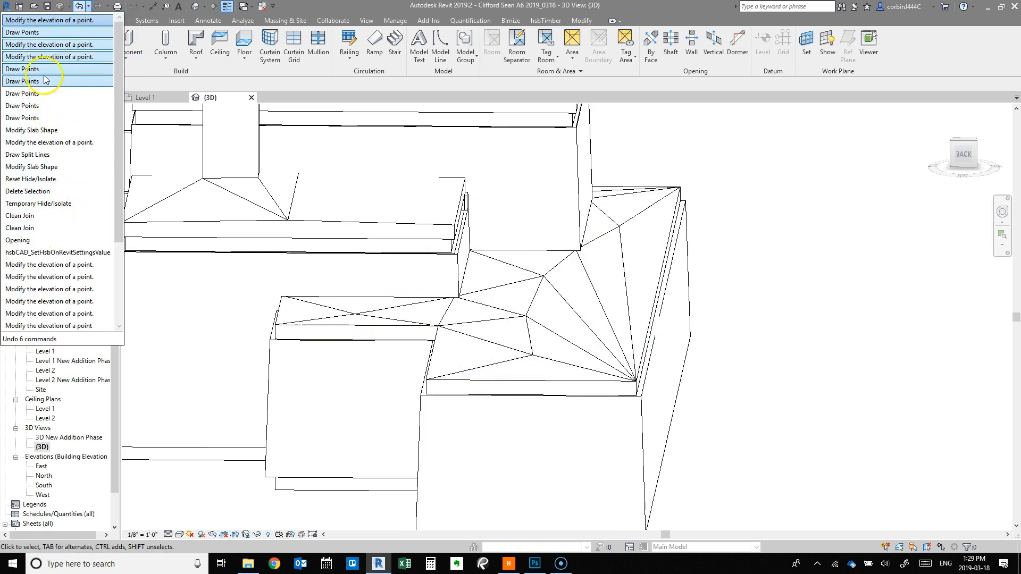
pyautogui.click(58, 47)
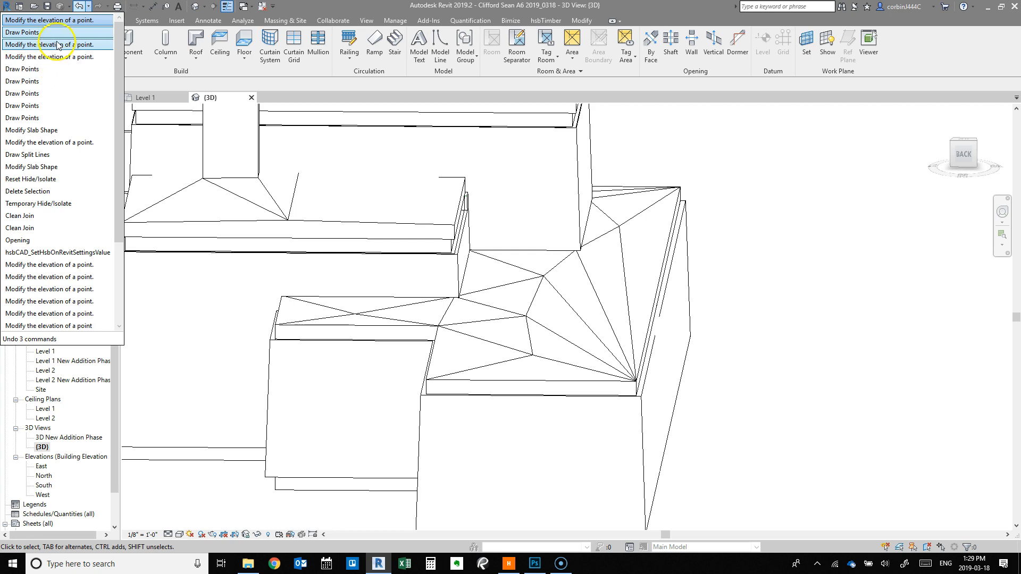
pyautogui.moveTo(425, 198); pyautogui.dragTo(850, 344, button='middle')
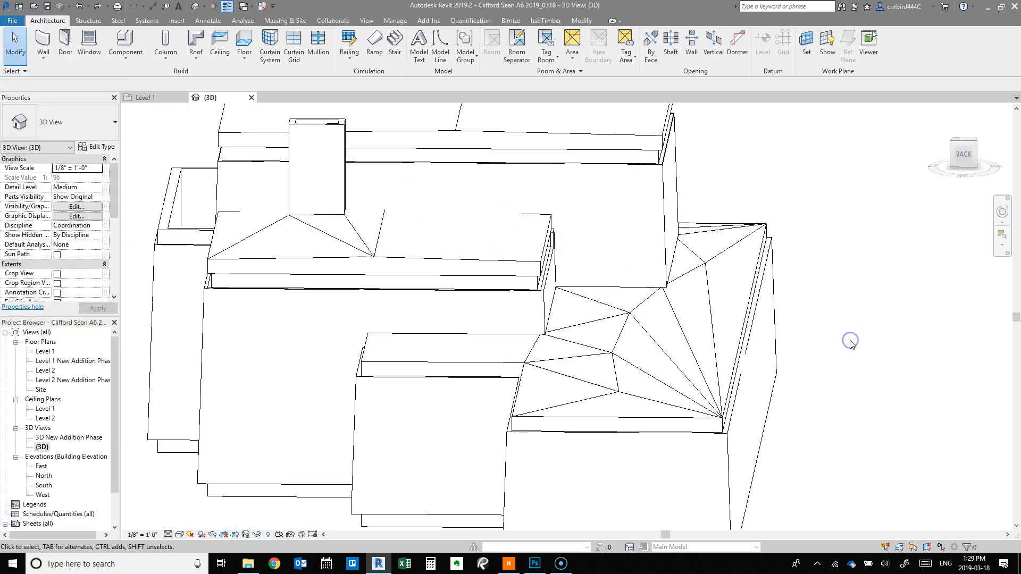
pyautogui.scroll(-3, 848, 345)
pyautogui.scroll(3, 744, 383)
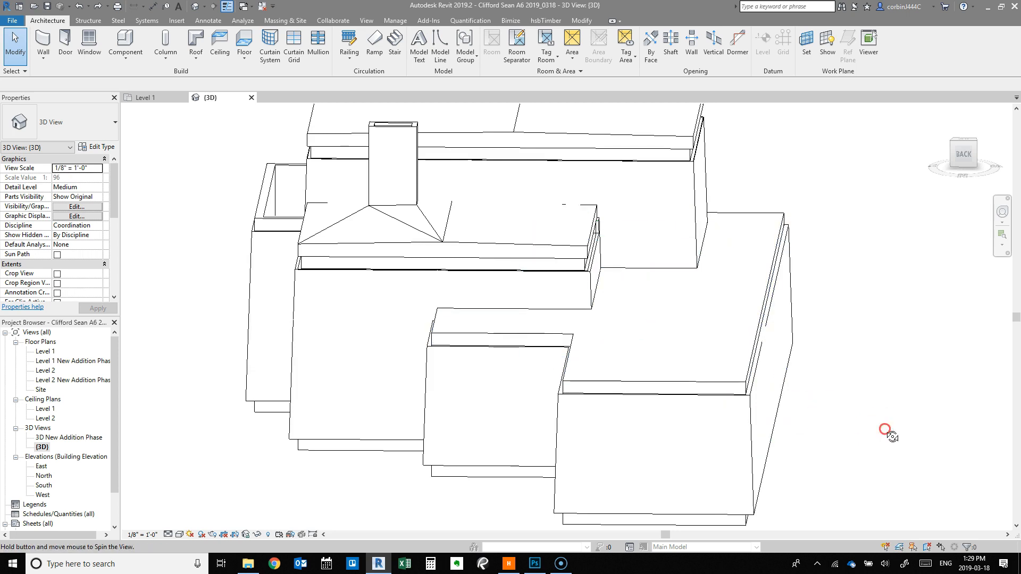
# Temporarily hide the long Level 1 roof to expose the walls beneath it
pyautogui.scroll(2, 772, 424)
pyautogui.moveTo(773, 424); pyautogui.dragTo(583, 459, button='middle')
pyautogui.scroll(1, 742, 423)
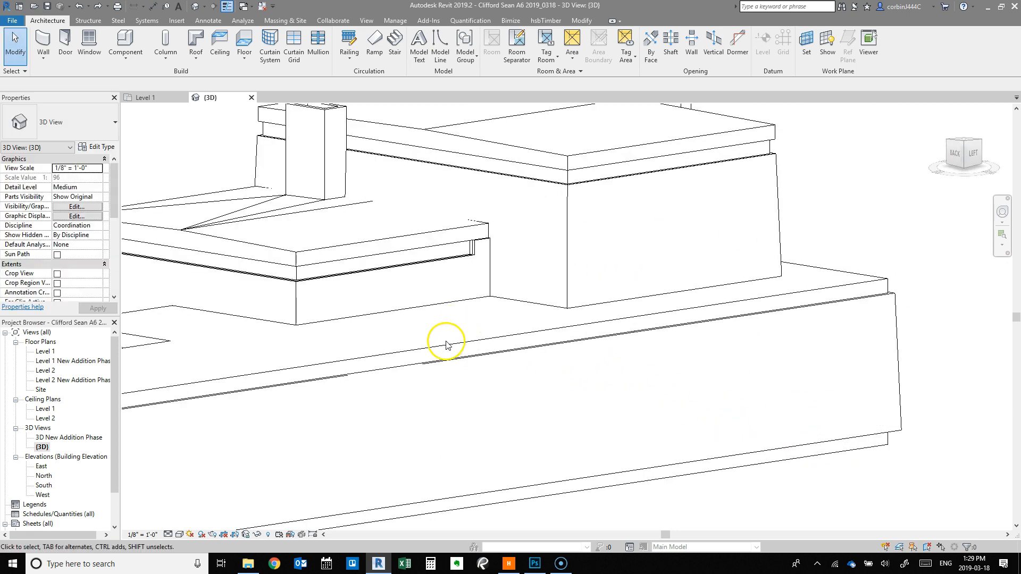
pyautogui.scroll(-2, 445, 344)
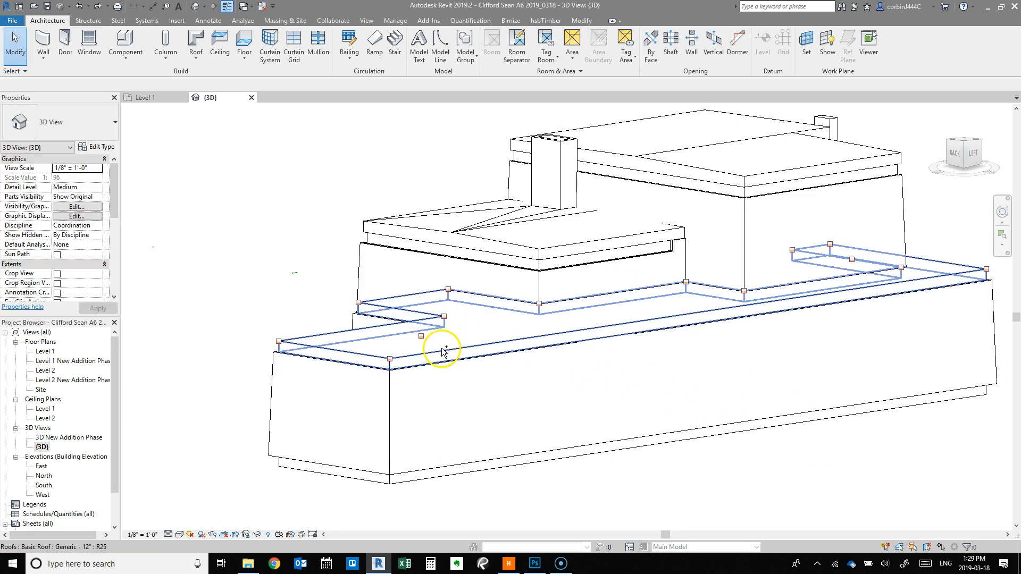
pyautogui.click(437, 355)
pyautogui.scroll(3, 433, 372)
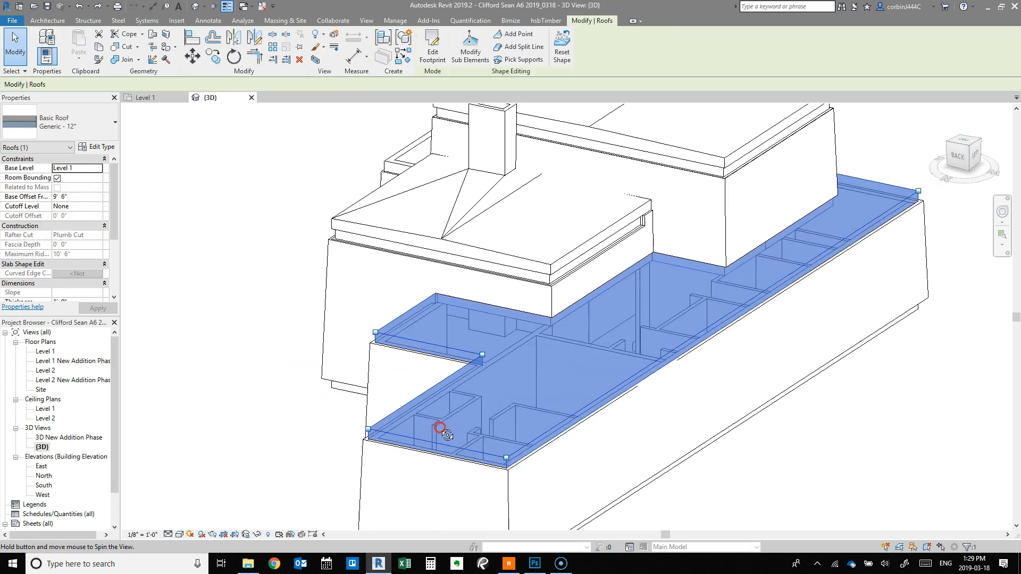
pyautogui.press('h')
pyautogui.press('h')
pyautogui.click(441, 432)
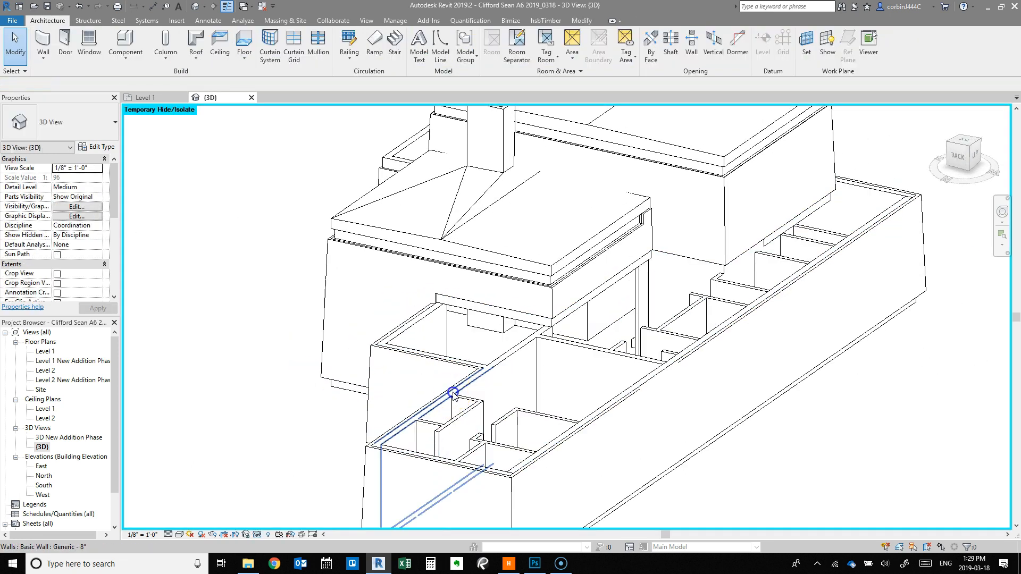
pyautogui.keyDown('ctrl'); pyautogui.click(413, 335); pyautogui.keyUp('ctrl')
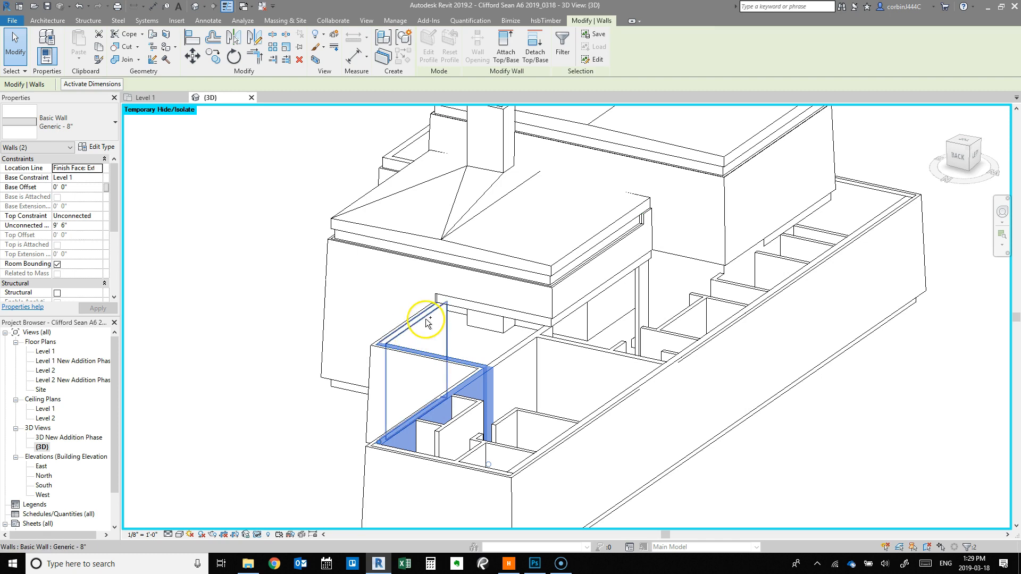
pyautogui.keyDown('ctrl'); pyautogui.click(576, 432); pyautogui.keyUp('ctrl')
pyautogui.keyDown('ctrl'); pyautogui.click(467, 457); pyautogui.keyUp('ctrl')
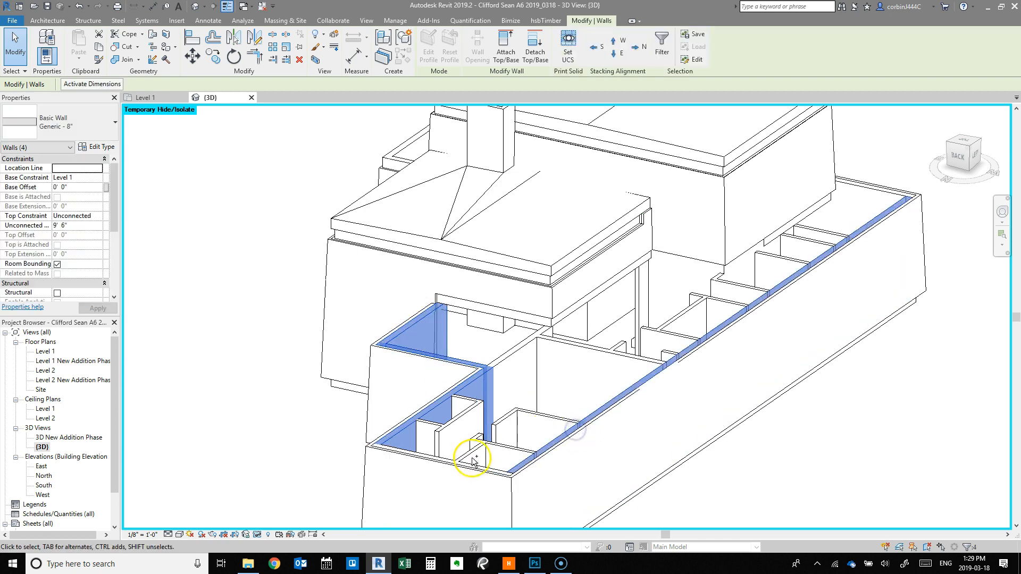
pyautogui.keyDown('ctrl'); pyautogui.click(855, 274); pyautogui.keyUp('ctrl')
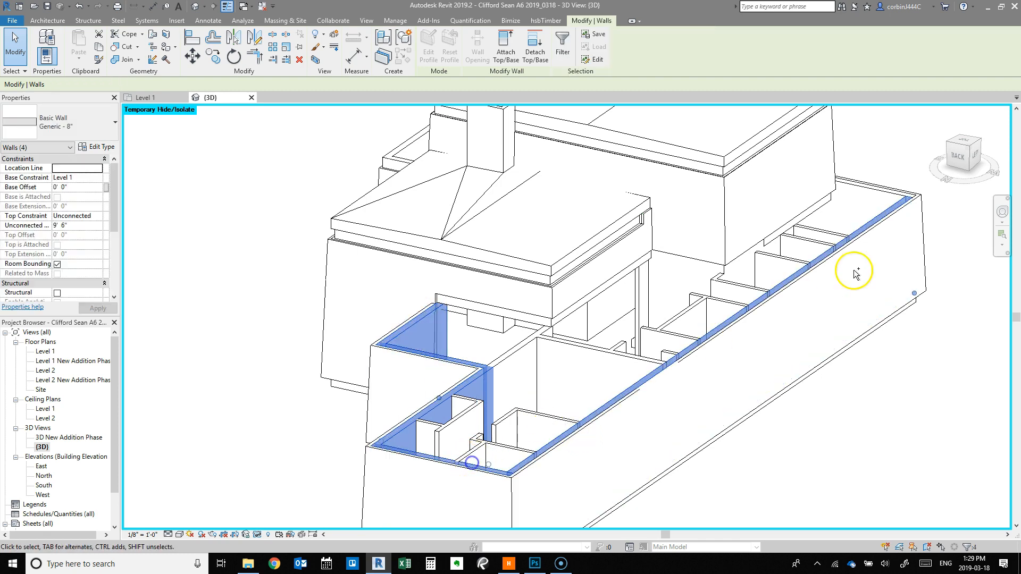
pyautogui.keyDown('ctrl'); pyautogui.click(877, 192); pyautogui.keyUp('ctrl')
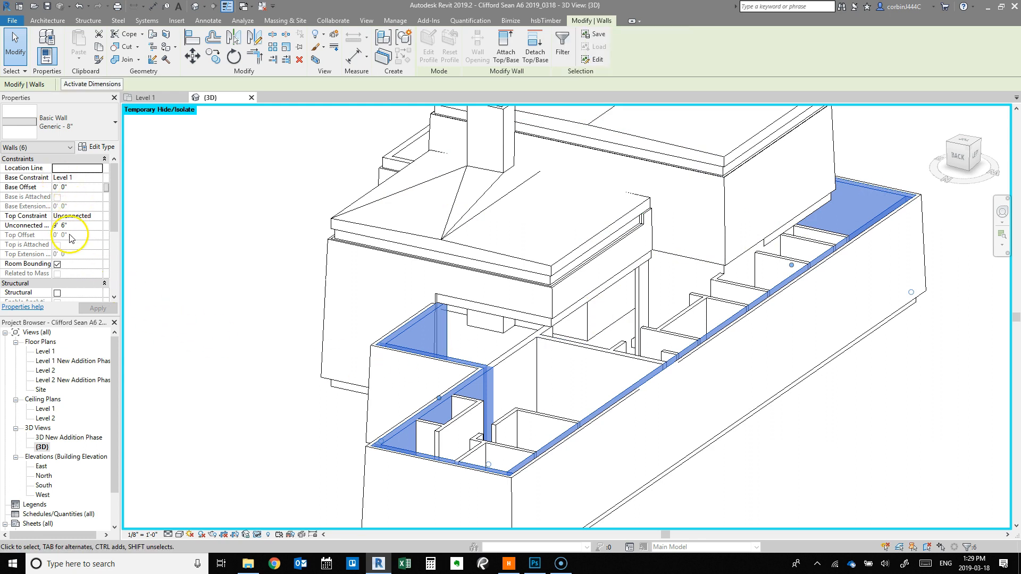
pyautogui.click(98, 218)
pyautogui.click(98, 218)
pyautogui.click(99, 218)
pyautogui.click(99, 218)
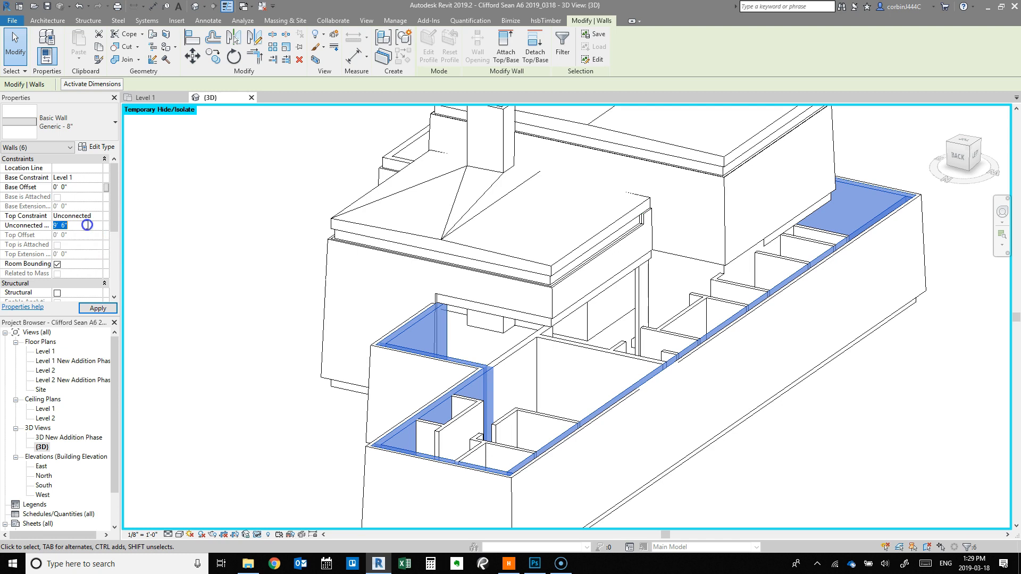
pyautogui.press('Return')
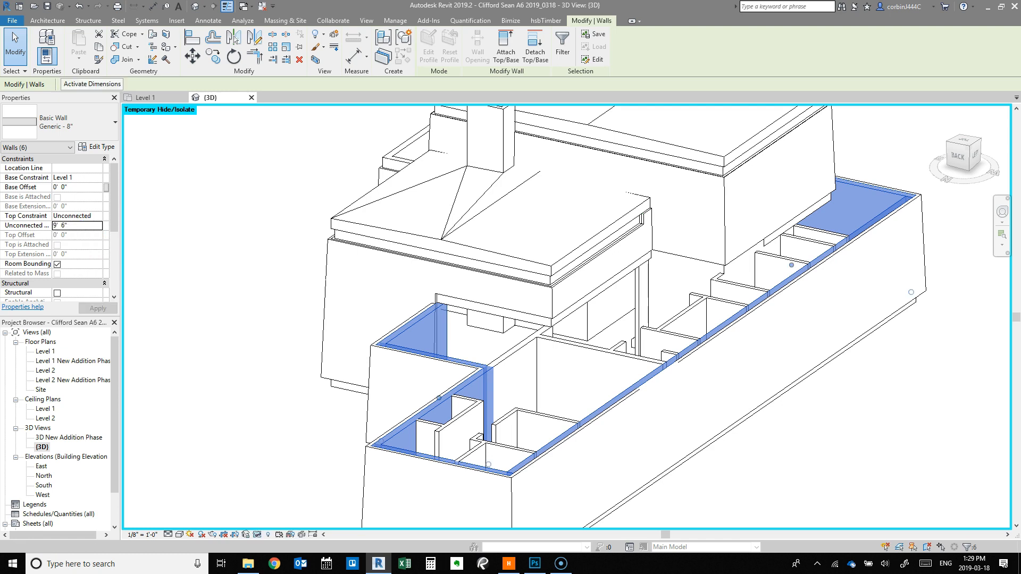
pyautogui.press('Escape')
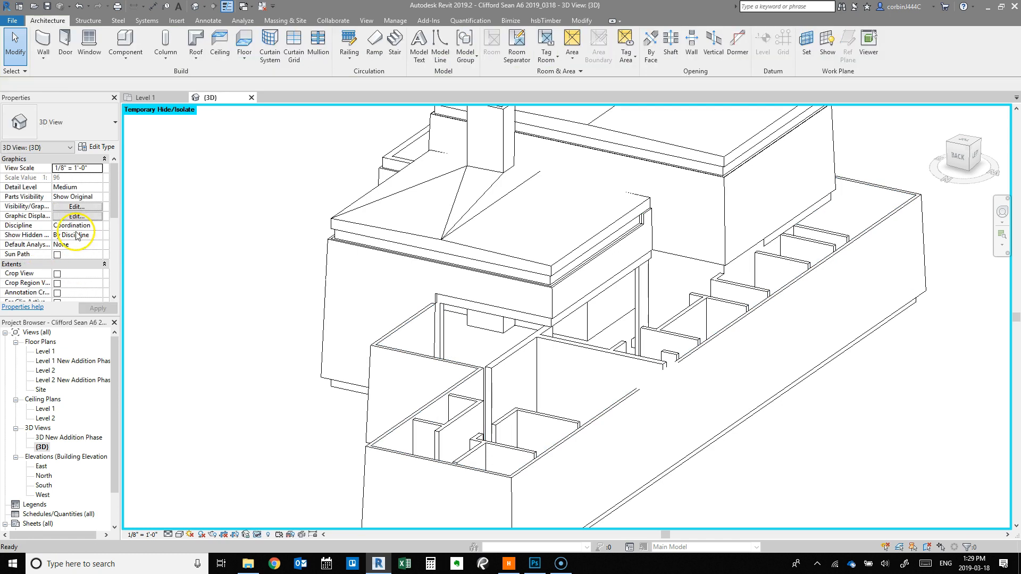
# Set the unconnected height of the six Generic - 8" perimeter walls exposed under the hidden Level 1 roof to 11' 0"
pyautogui.keyDown('shift'); pyautogui.moveTo(467, 501); pyautogui.dragTo(494, 498, button='middle'); pyautogui.keyUp('shift')
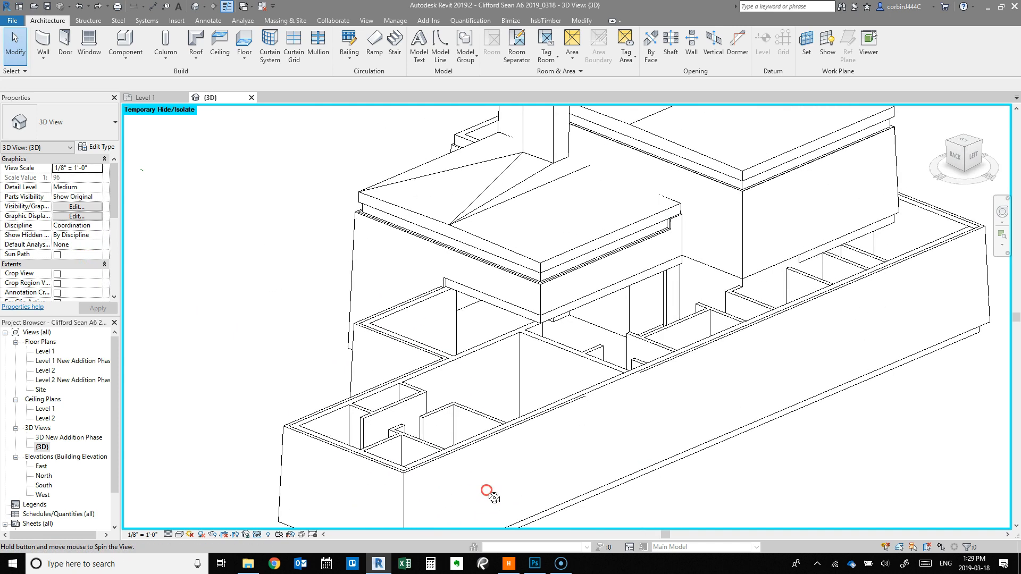
pyautogui.click(444, 366)
pyautogui.keyDown('ctrl'); pyautogui.click(403, 312); pyautogui.keyUp('ctrl')
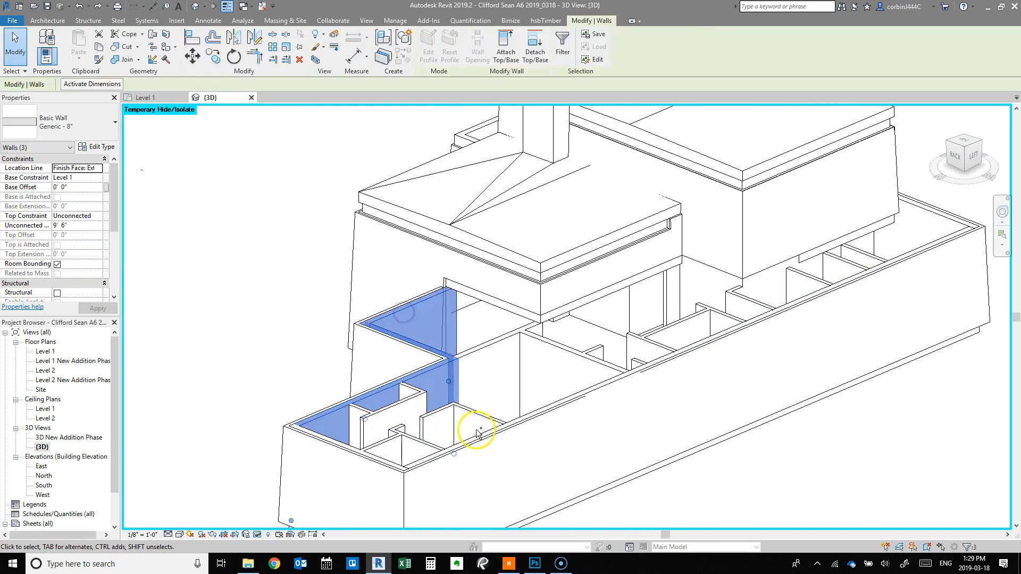
pyautogui.keyDown('ctrl'); pyautogui.click(375, 455); pyautogui.keyUp('ctrl')
pyautogui.keyDown('ctrl'); pyautogui.click(708, 356); pyautogui.keyUp('ctrl')
pyautogui.keyDown('ctrl'); pyautogui.click(973, 239); pyautogui.keyUp('ctrl')
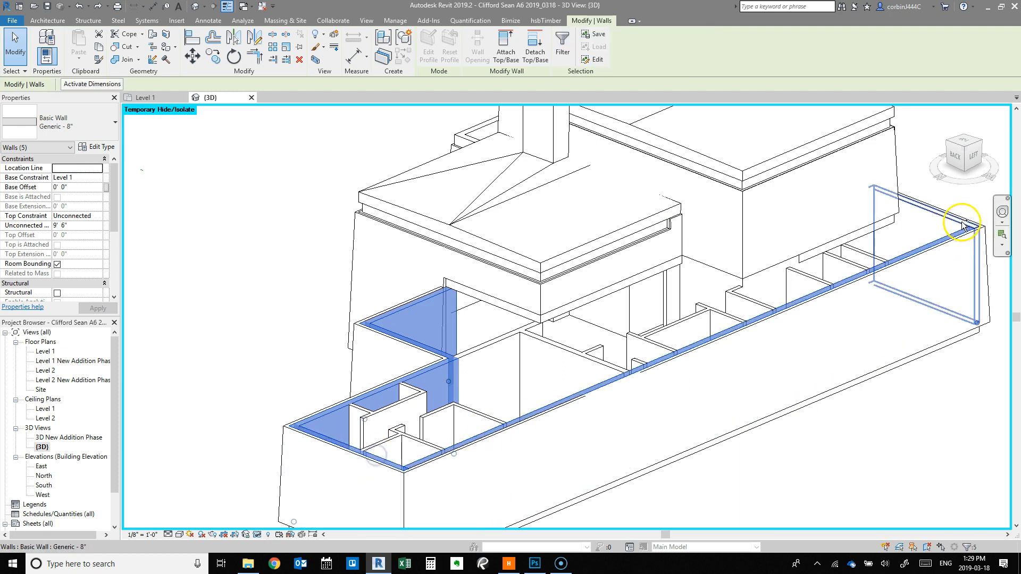
pyautogui.keyDown('ctrl'); pyautogui.click(959, 219); pyautogui.keyUp('ctrl')
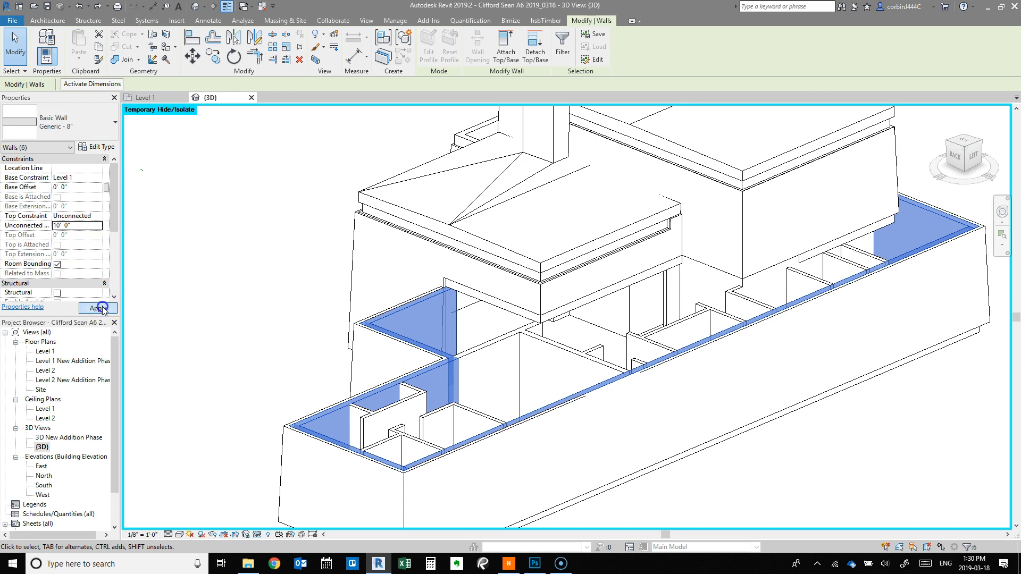
pyautogui.click(103, 309)
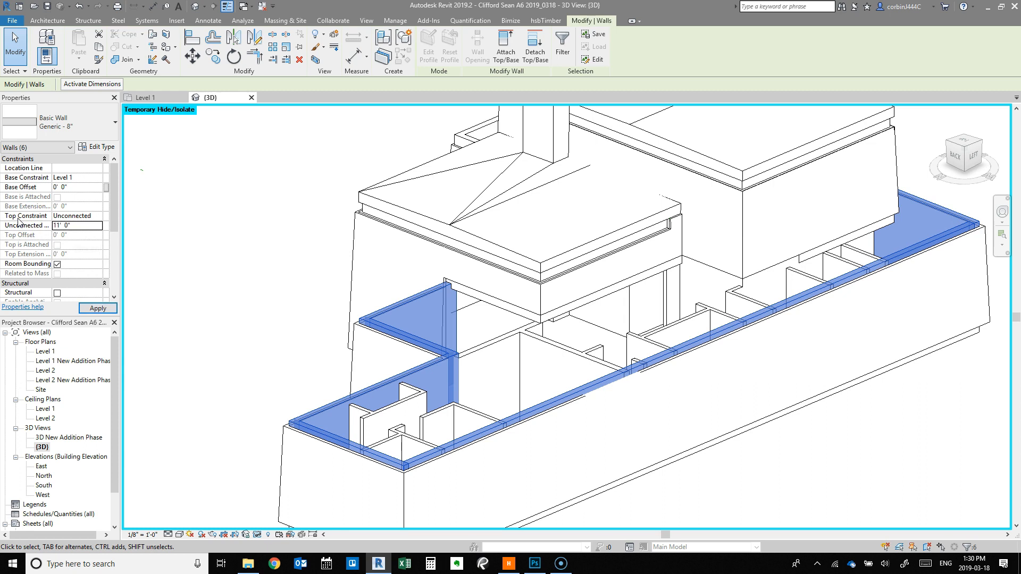
pyautogui.click(184, 346)
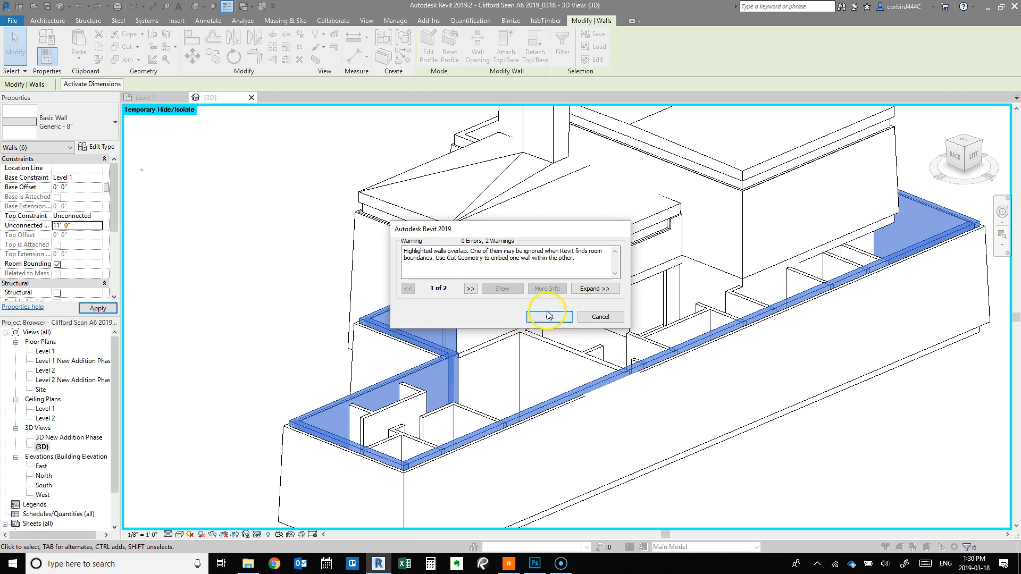
pyautogui.click(548, 314)
pyautogui.click(251, 319)
# Reset the temporary hide so the Level 1 roof shows again between the raised perimeter walls
pyautogui.keyDown('shift'); pyautogui.moveTo(239, 349); pyautogui.dragTo(262, 314, button='middle'); pyautogui.keyUp('shift')
pyautogui.click(258, 534)
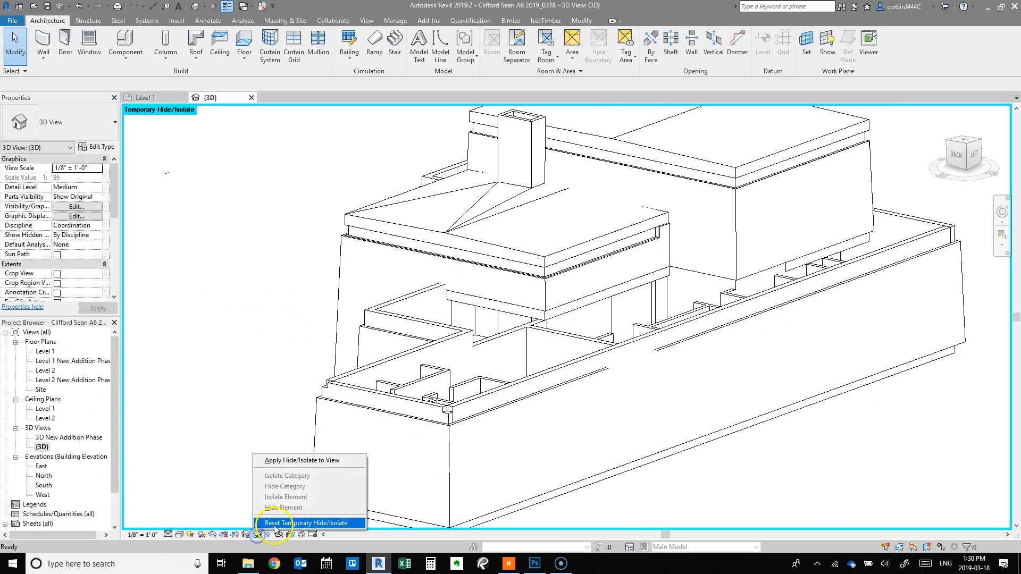
pyautogui.click(275, 525)
pyautogui.keyDown('shift'); pyautogui.moveTo(675, 431); pyautogui.dragTo(589, 445, button='middle'); pyautogui.keyUp('shift')
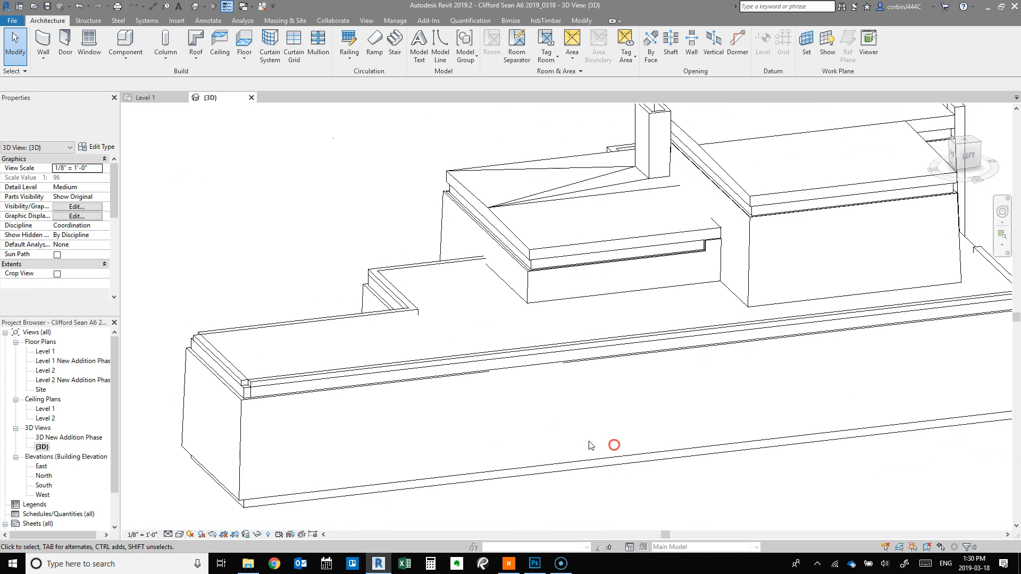
# Join the geometry of the long Level 1 roof with its perimeter parapet walls and inspect the parapets around it
pyautogui.click(578, 22)
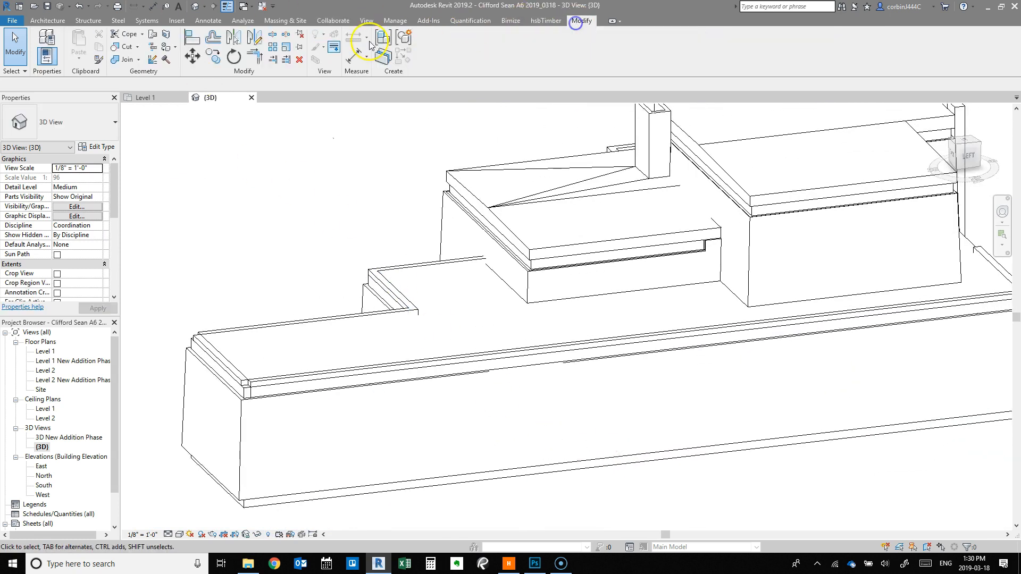
pyautogui.click(122, 59)
pyautogui.click(424, 272)
pyautogui.click(424, 272)
pyautogui.click(353, 326)
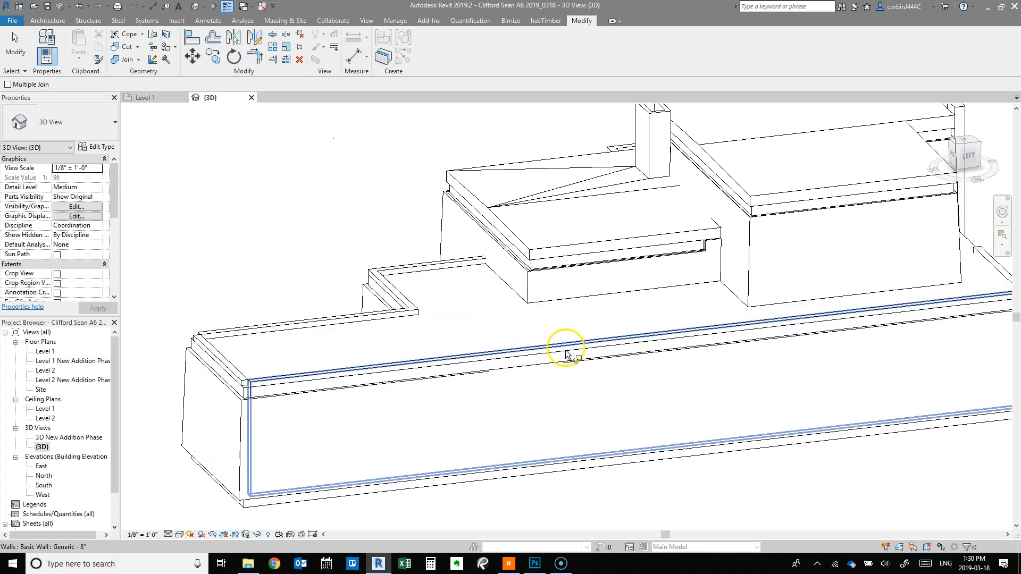
pyautogui.scroll(-3, 368, 354)
pyautogui.scroll(4, 390, 378)
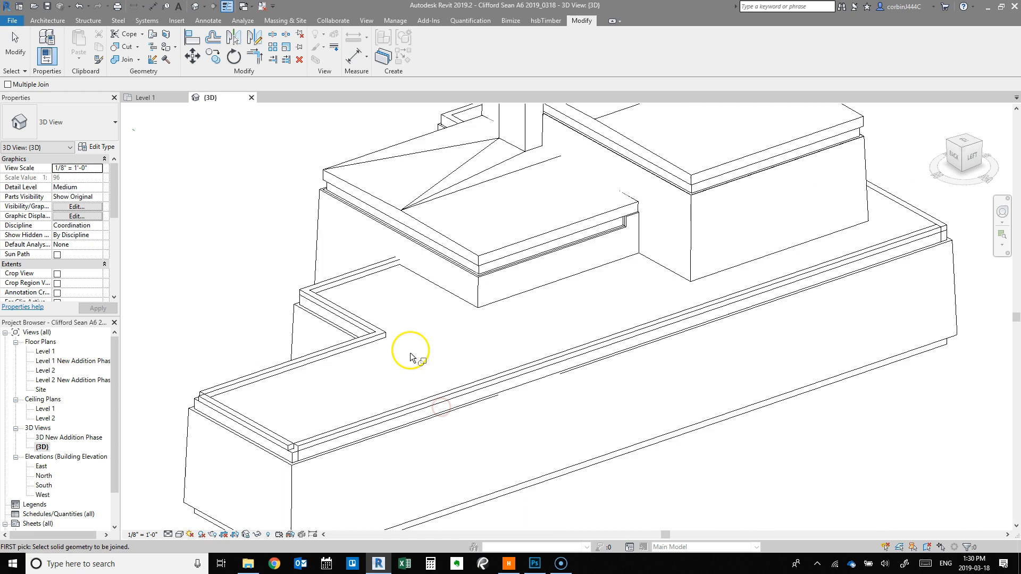
pyautogui.scroll(-3, 645, 196)
pyautogui.scroll(3, 644, 205)
pyautogui.scroll(-2, 351, 387)
pyautogui.scroll(3, 369, 469)
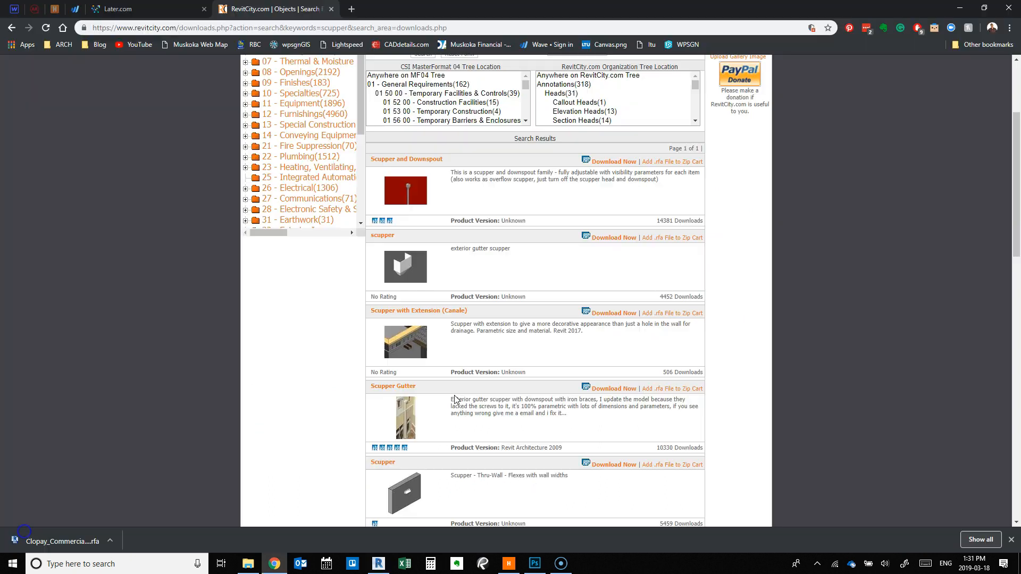
# Browse RevitCity's scupper results in the web browser, then download the Scupper with Extension (Canale) family and open it in Revit
pyautogui.scroll(-6, 457, 405)
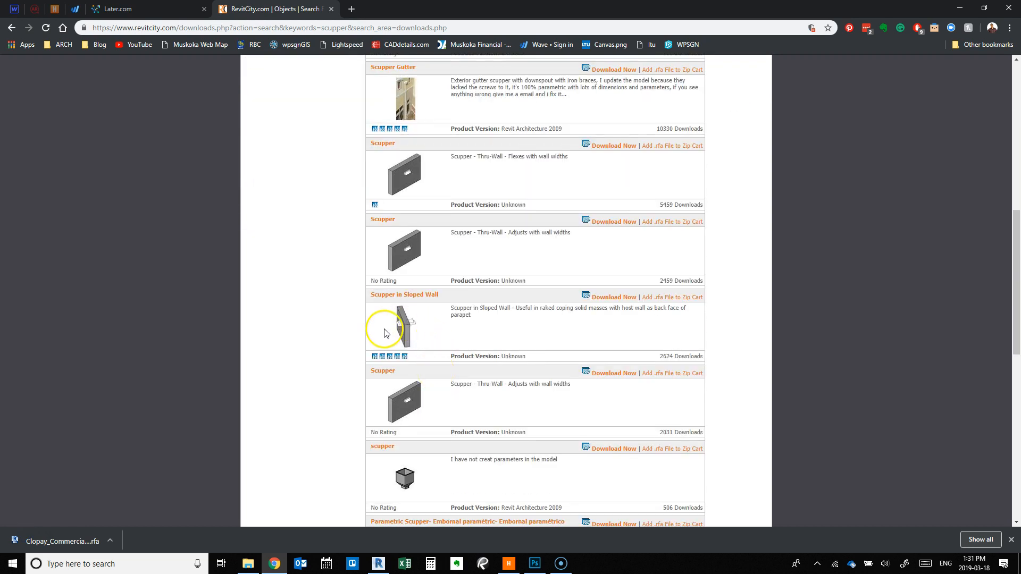
pyautogui.scroll(-4, 421, 419)
pyautogui.scroll(10, 425, 393)
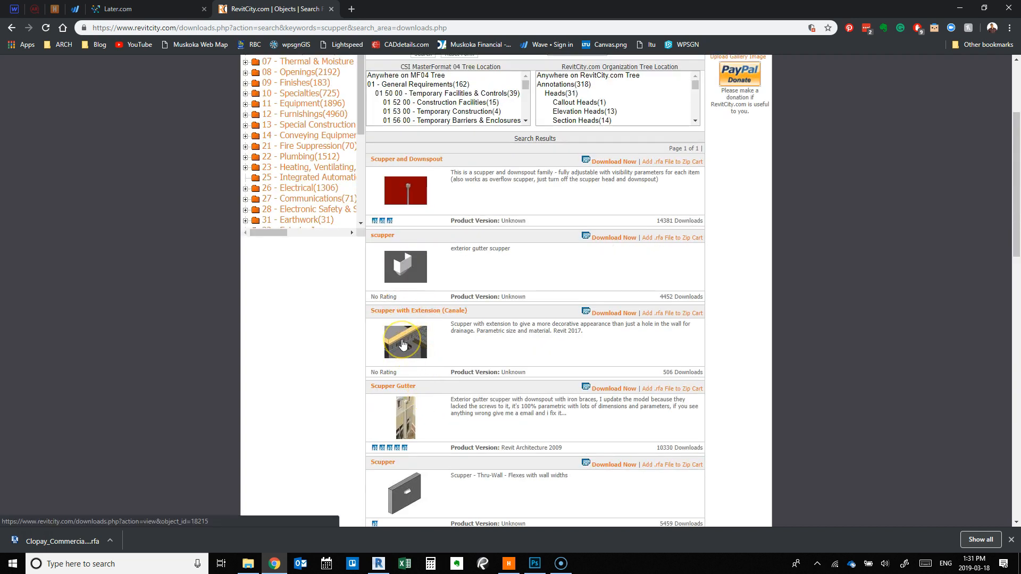
pyautogui.click(606, 312)
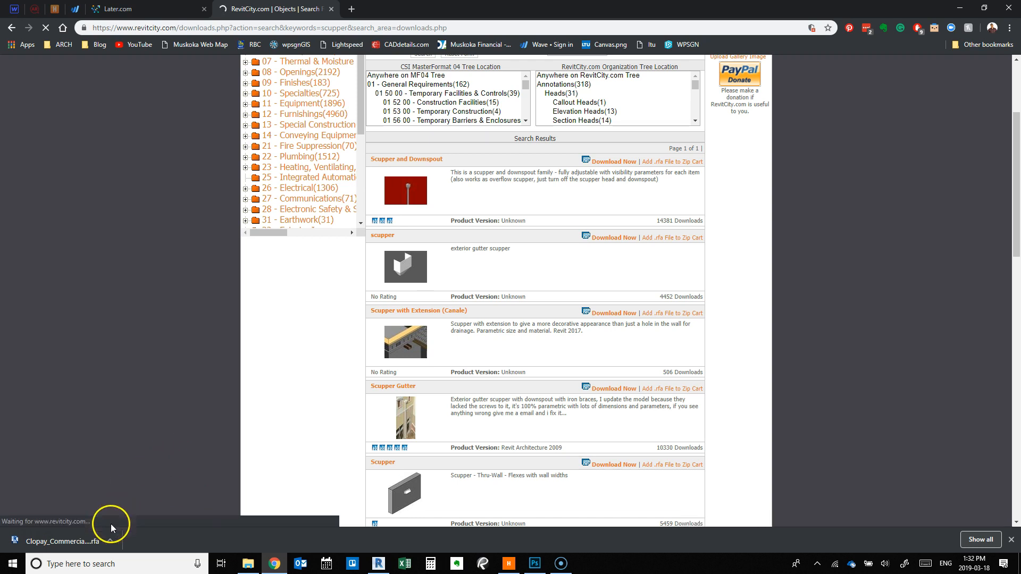
pyautogui.click(178, 294)
pyautogui.click(21, 539)
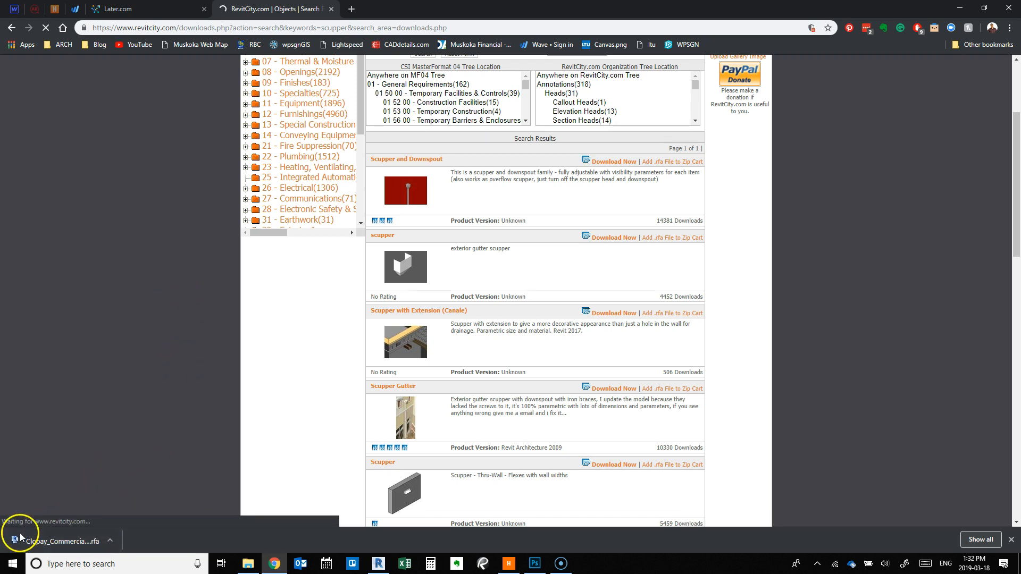
pyautogui.click(407, 260)
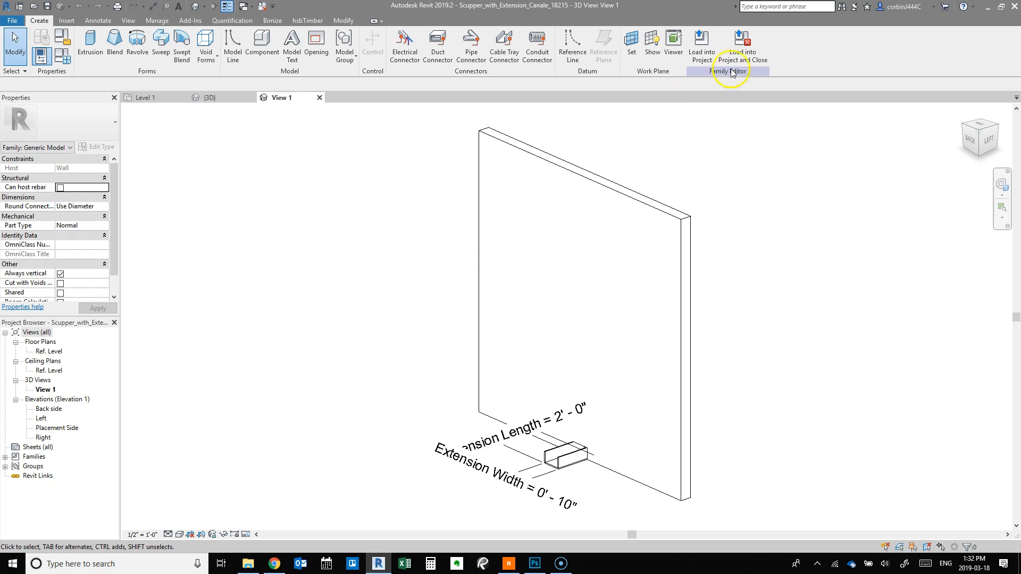
# Load the scupper family into the house project, close its family editor, and return to the 3D view without placing an instance in plan
pyautogui.click(740, 56)
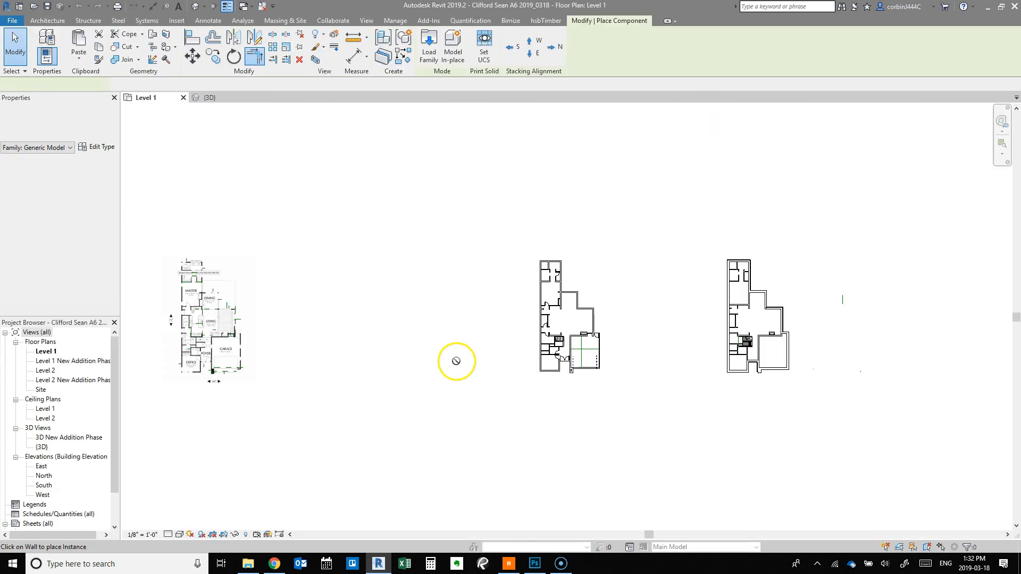
pyautogui.scroll(5, 808, 304)
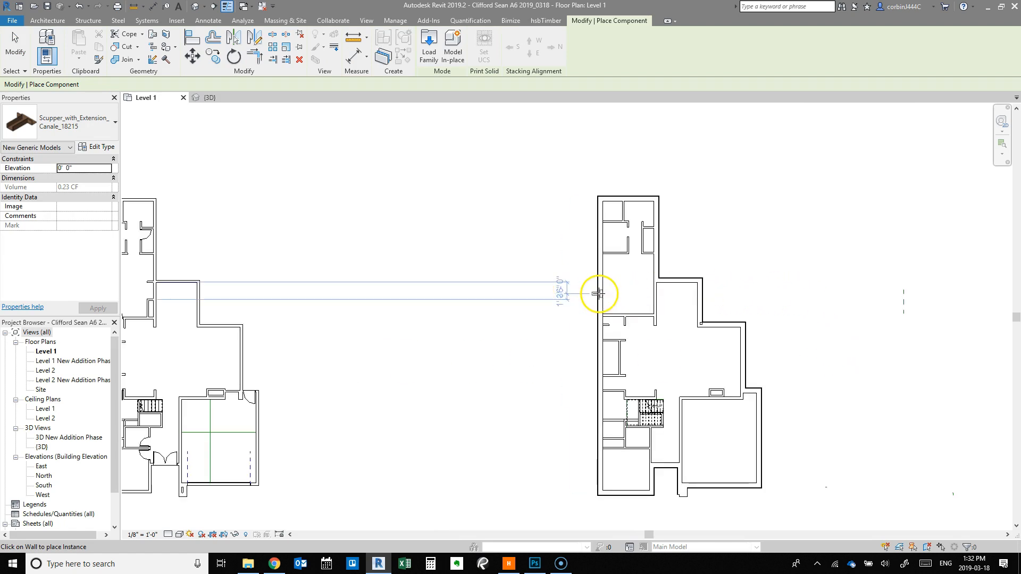
pyautogui.scroll(-2, 599, 294)
pyautogui.click(32, 53)
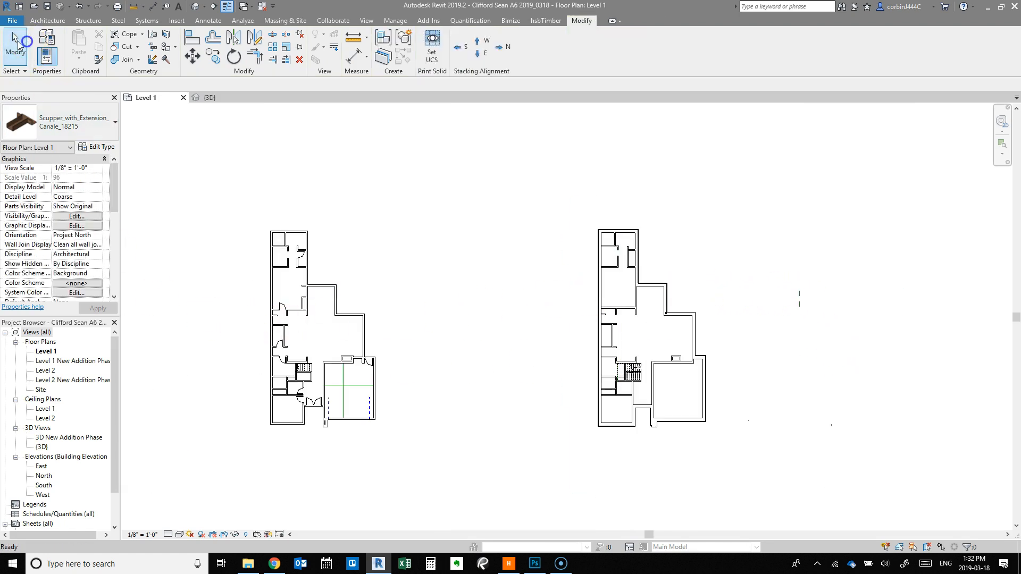
pyautogui.click(194, 99)
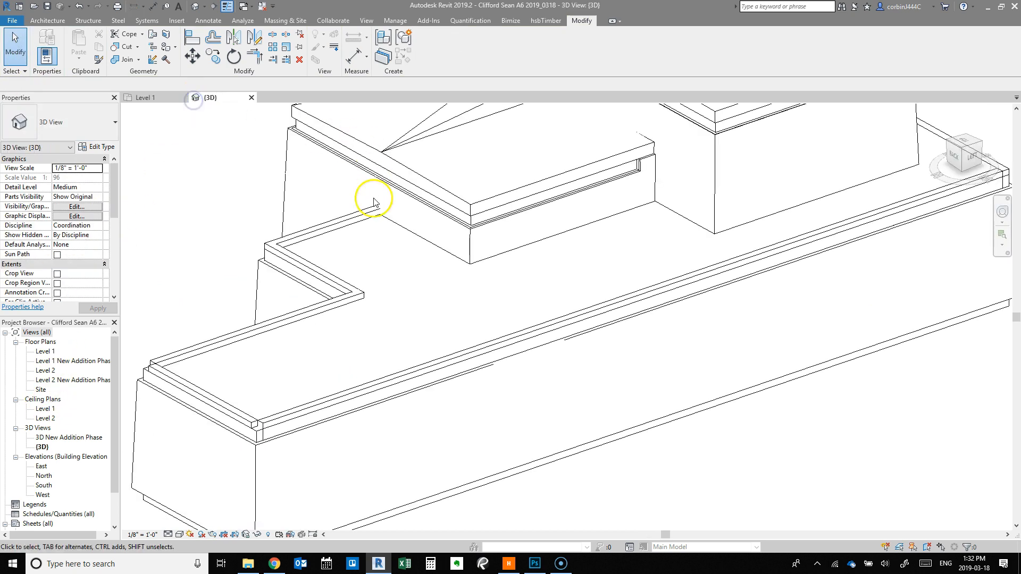
# Place one Scupper_with_Extension_Canale_18215 component on the long parapet wall, about 11' 6" from its near end
pyautogui.click(47, 20)
pyautogui.click(124, 39)
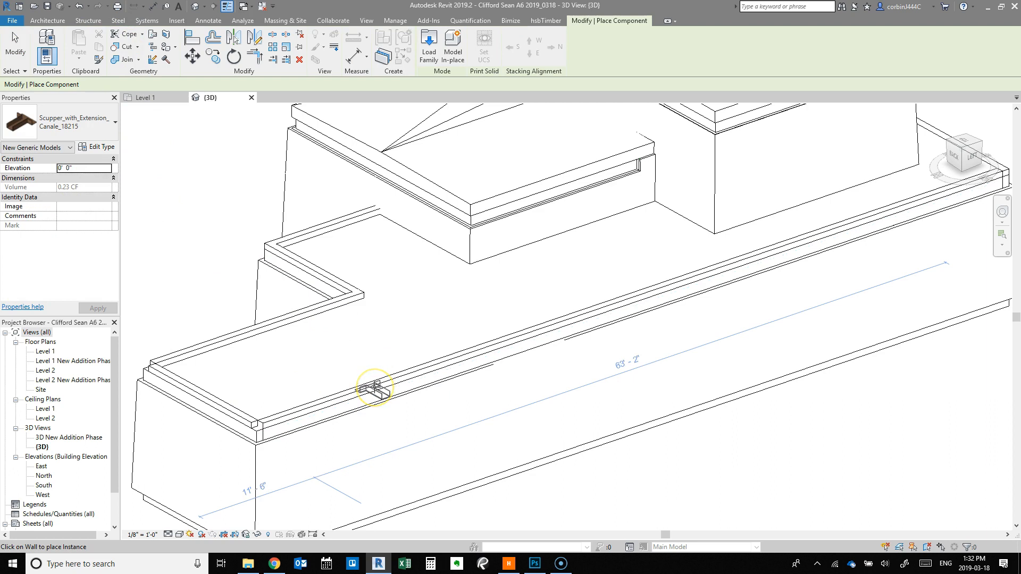
pyautogui.click(375, 388)
pyautogui.keyDown('shift'); pyautogui.moveTo(342, 369); pyautogui.dragTo(359, 445, button='middle'); pyautogui.keyUp('shift')
pyautogui.press('Escape')
pyautogui.press('Escape')
# Set the placed scupper's elevation to 0' 6"
pyautogui.scroll(6, 377, 393)
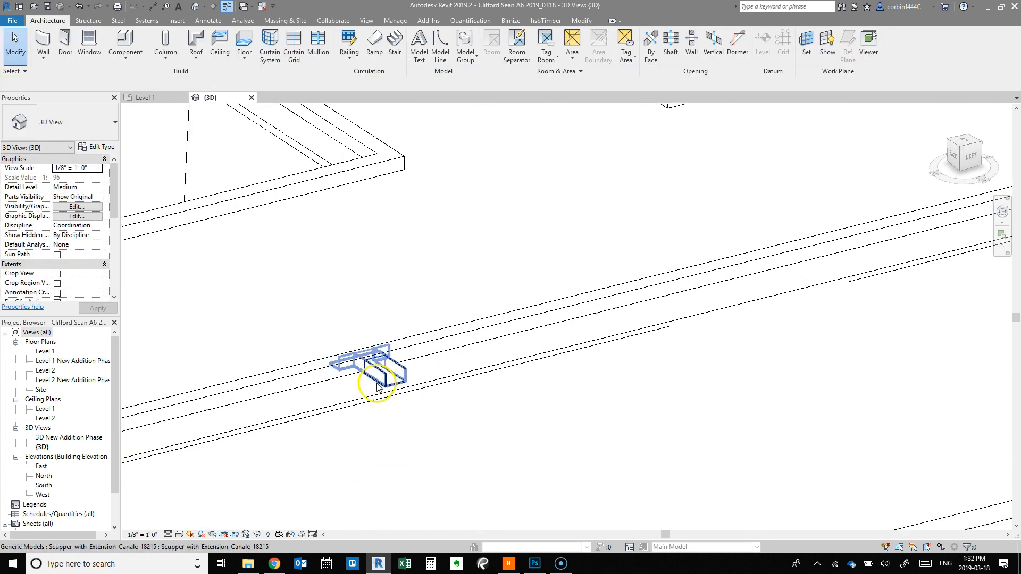
pyautogui.keyDown('shift'); pyautogui.moveTo(381, 383); pyautogui.dragTo(467, 294, button='middle'); pyautogui.keyUp('shift')
pyautogui.click(403, 345)
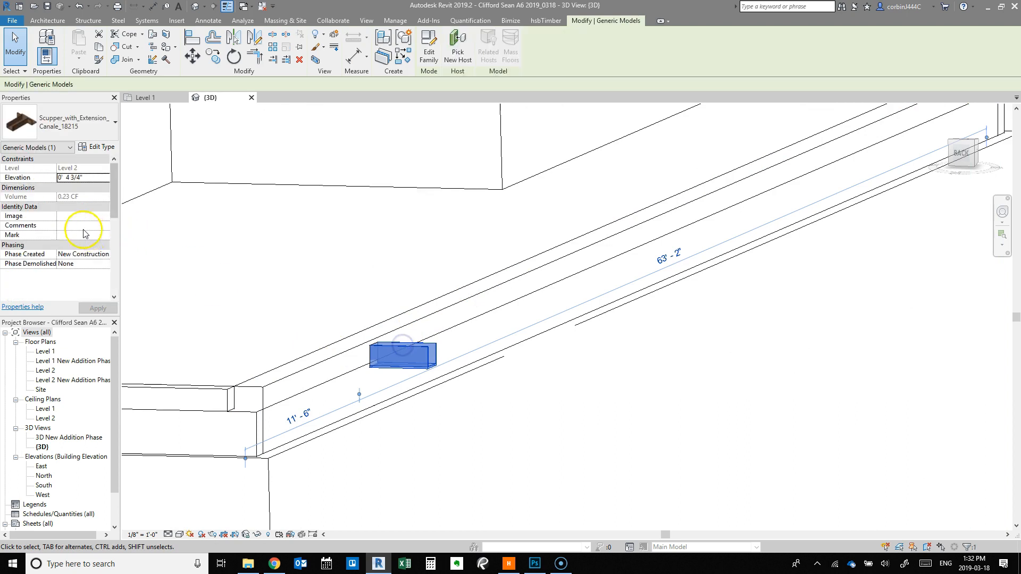
pyautogui.click(98, 180)
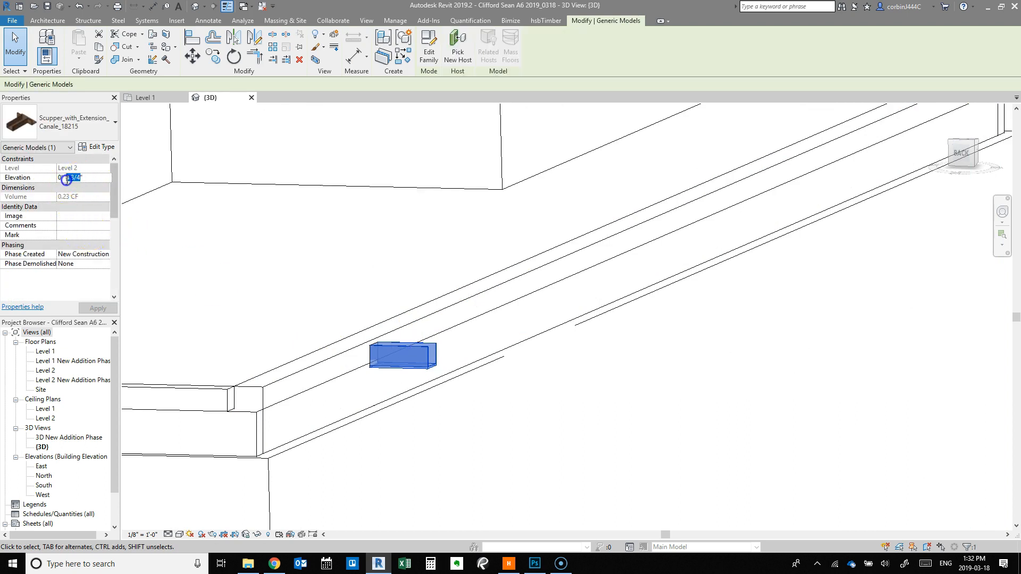
pyautogui.press('Return')
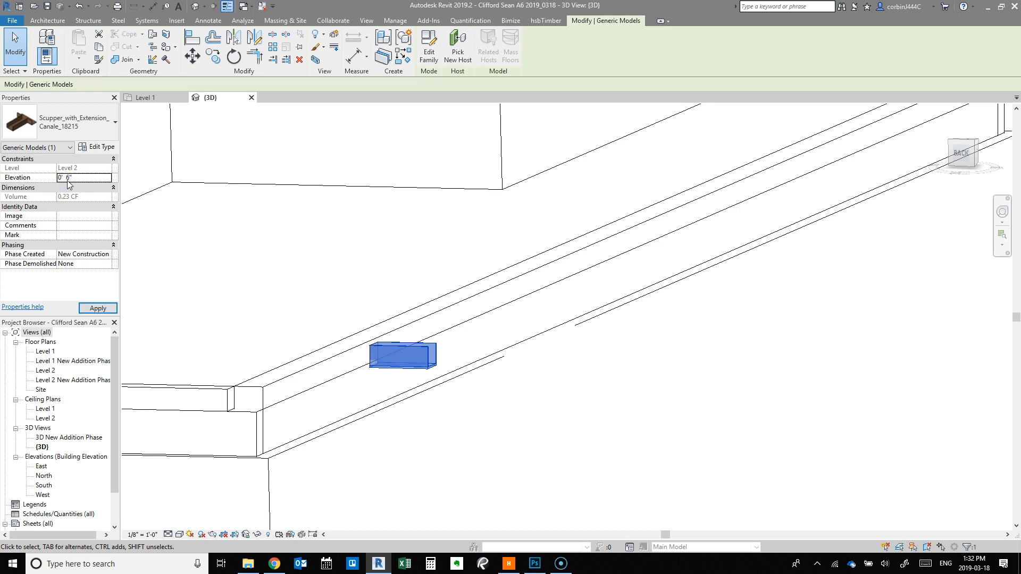
pyautogui.click(84, 313)
pyautogui.keyDown('shift'); pyautogui.moveTo(532, 372); pyautogui.dragTo(620, 367, button='middle'); pyautogui.keyUp('shift')
pyautogui.click(620, 367)
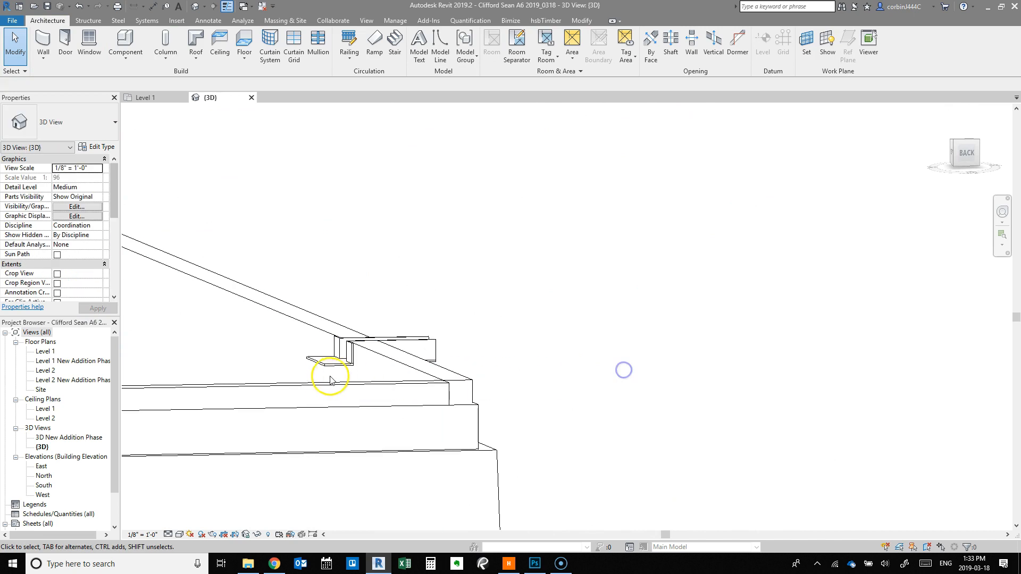
# Join the long parapet wall's geometry with the scupper and check the drainage opening from outside
pyautogui.keyDown('shift'); pyautogui.moveTo(352, 392); pyautogui.dragTo(303, 373, button='middle'); pyautogui.keyUp('shift')
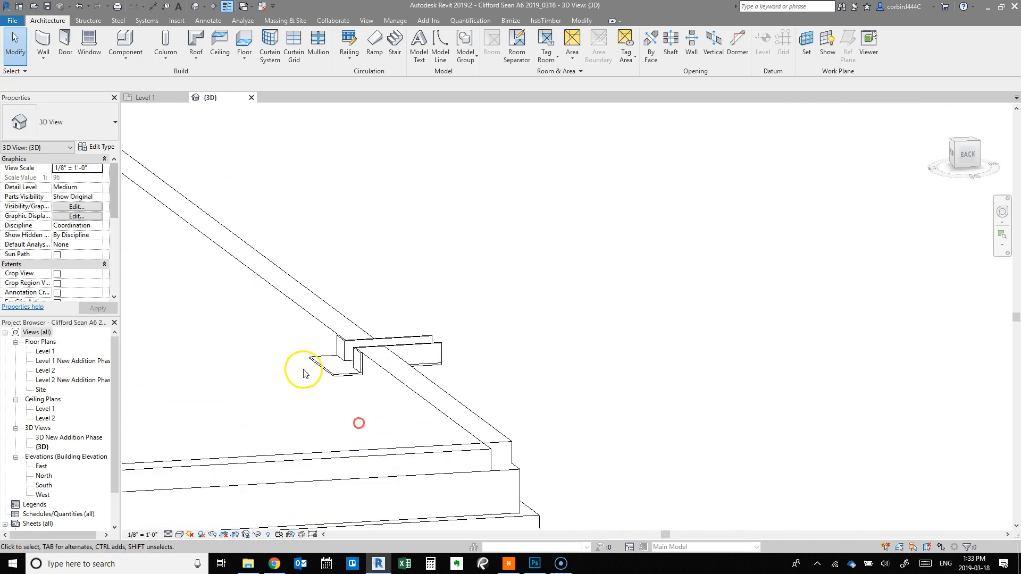
pyautogui.click(574, 21)
pyautogui.click(113, 59)
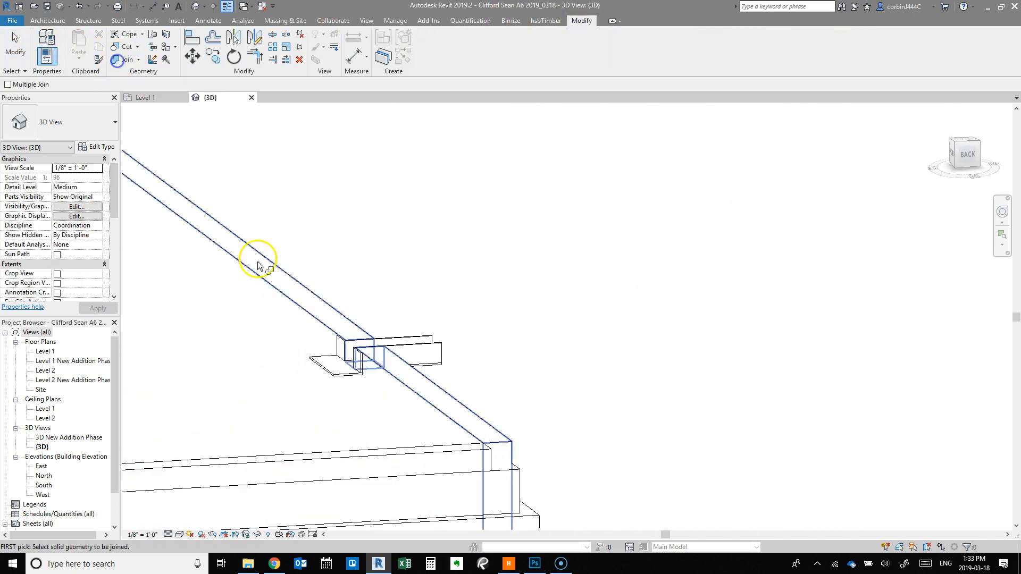
pyautogui.click(295, 302)
pyautogui.click(312, 314)
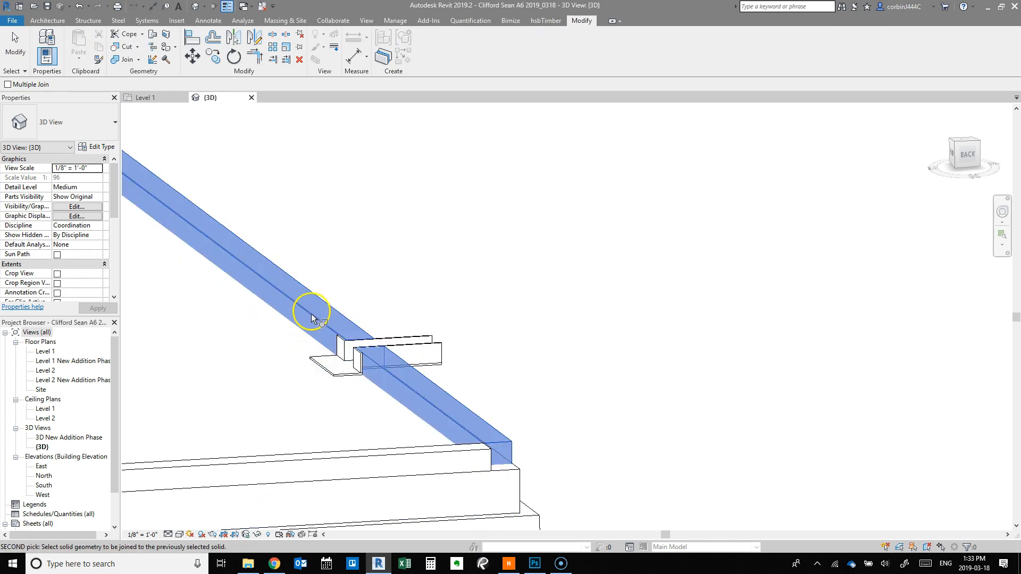
pyautogui.click(419, 339)
pyautogui.keyDown('shift'); pyautogui.moveTo(622, 375); pyautogui.dragTo(553, 391, button='middle'); pyautogui.keyUp('shift')
pyautogui.scroll(-2, 534, 393)
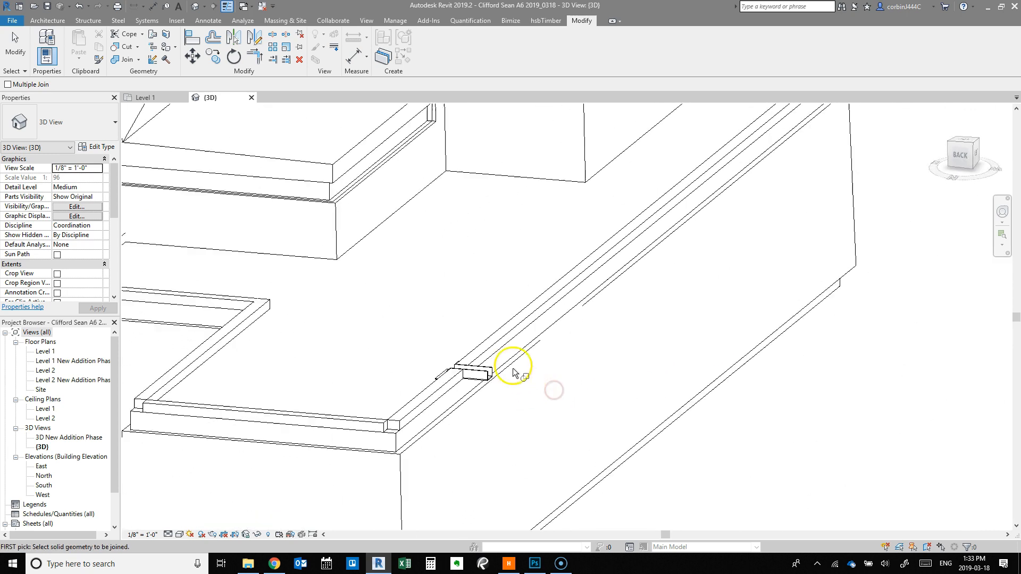
pyautogui.scroll(-4, 513, 372)
pyautogui.keyDown('shift'); pyautogui.moveTo(612, 443); pyautogui.dragTo(583, 472, button='middle'); pyautogui.keyUp('shift')
pyautogui.scroll(5, 388, 394)
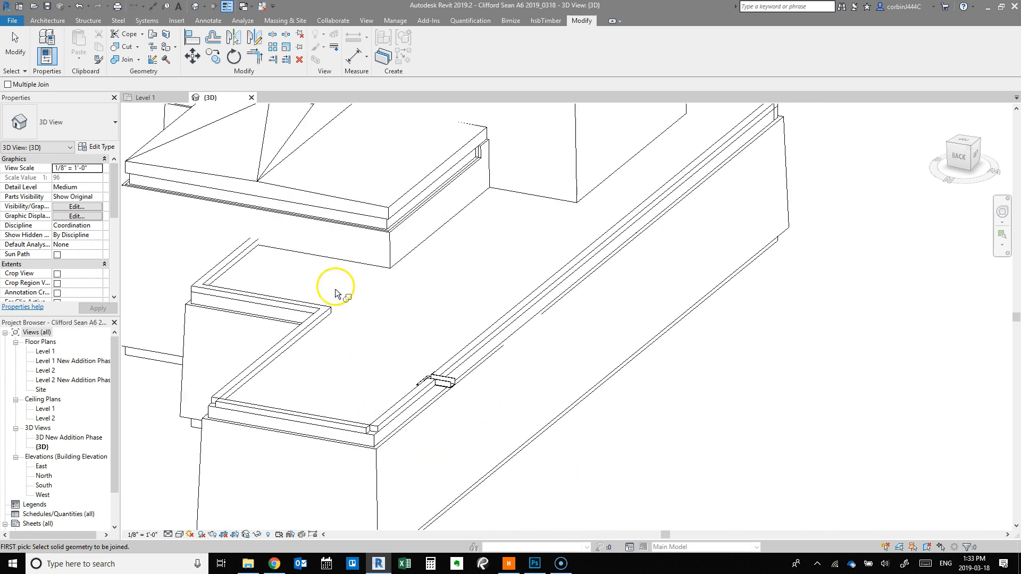
pyautogui.scroll(1, 336, 293)
# Leave the join command and open the Level 1 roof's footprint sketch for editing
pyautogui.click(47, 20)
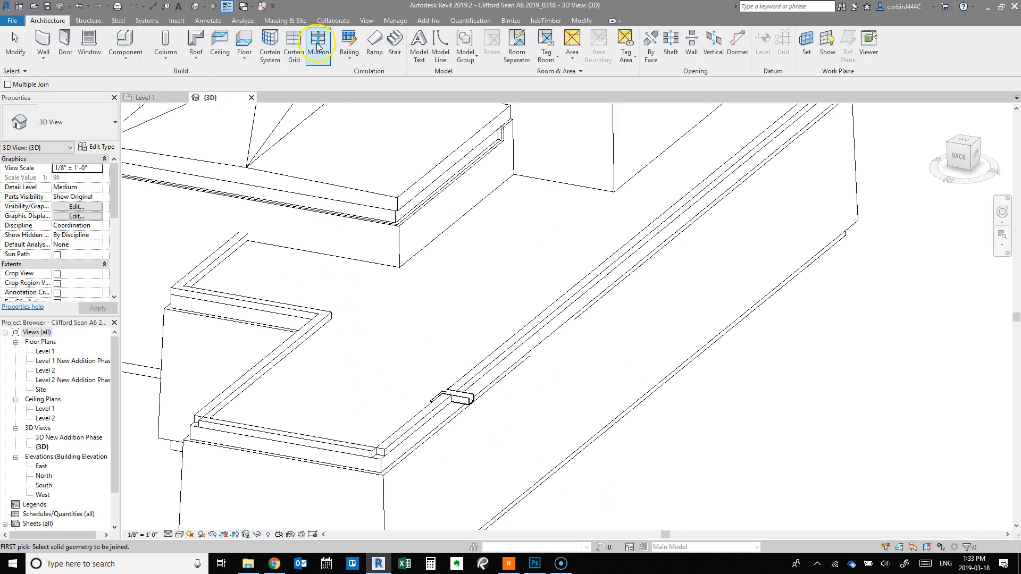
pyautogui.click(14, 39)
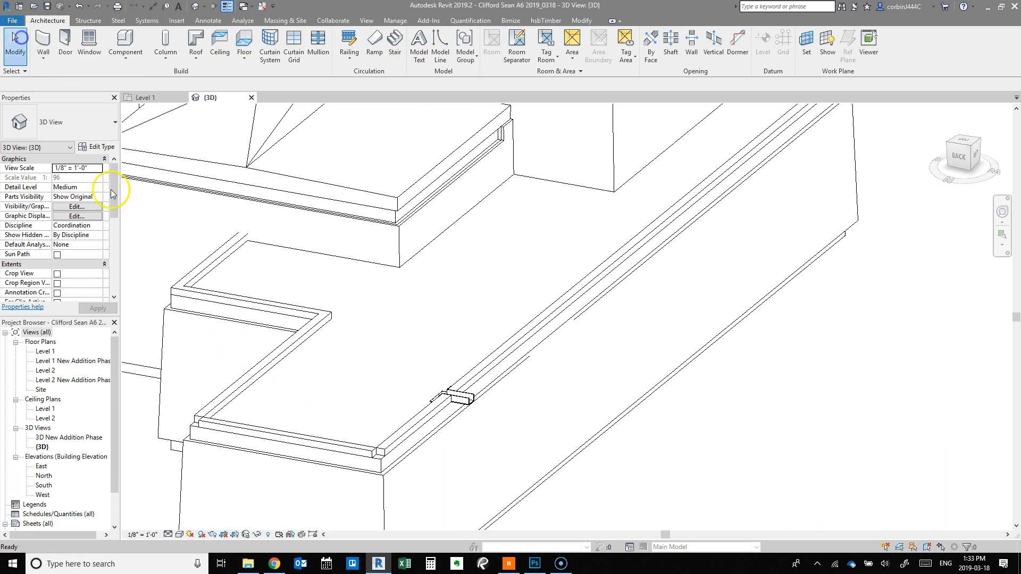
pyautogui.click(249, 440)
pyautogui.doubleClick(249, 436)
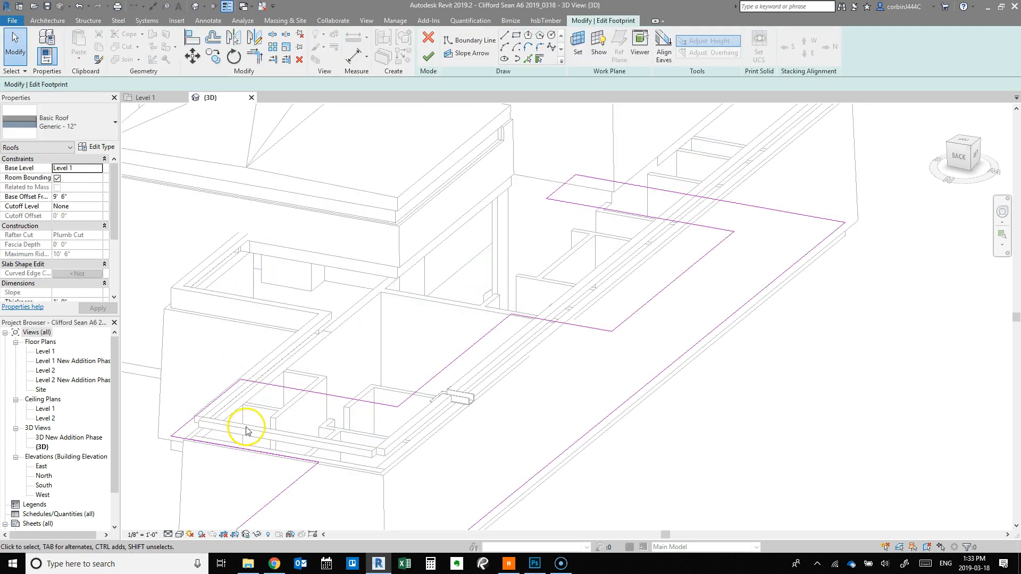
pyautogui.scroll(-3, 294, 292)
pyautogui.click(506, 61)
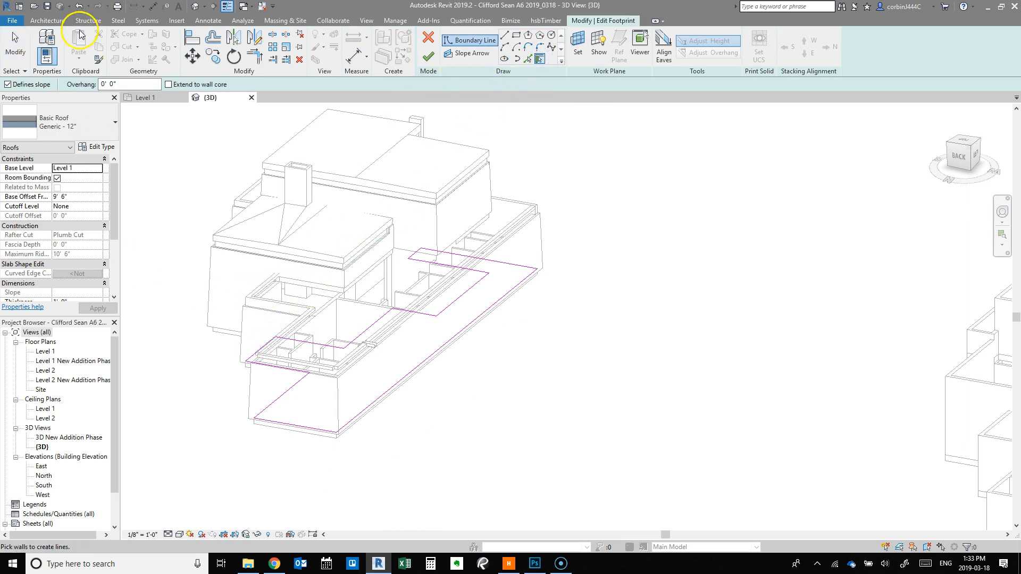
pyautogui.click(15, 47)
# Delete the six outer boundary lines of the roof footprint along the long side and around its stepped near end
pyautogui.scroll(3, 261, 352)
pyautogui.click(311, 368)
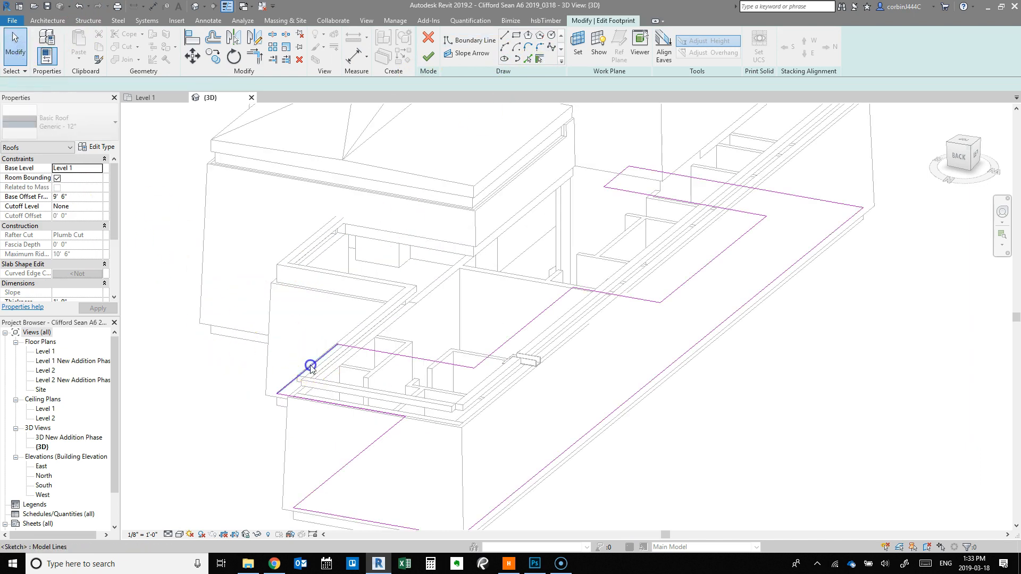
pyautogui.click(191, 343)
pyautogui.scroll(-3, 201, 340)
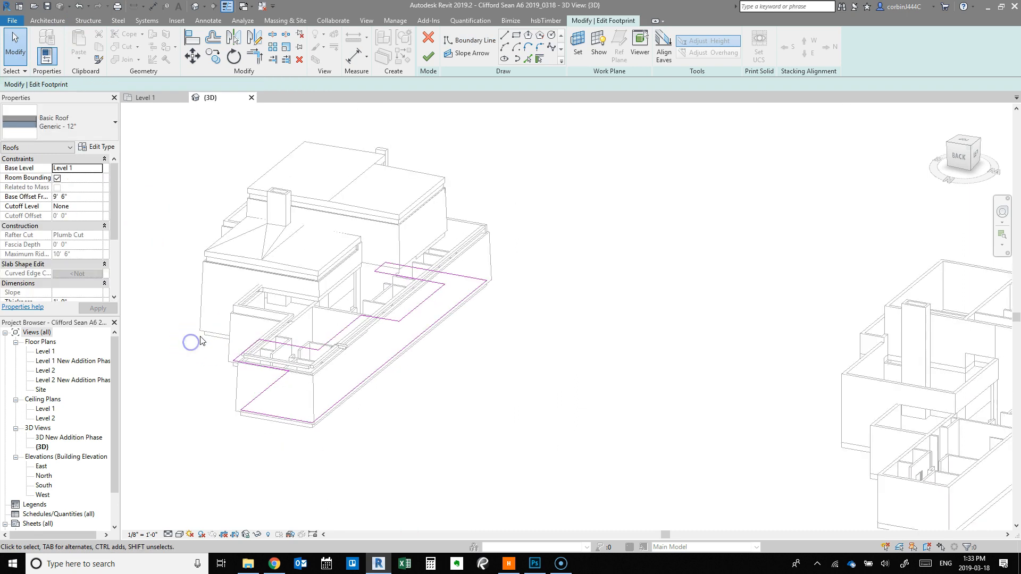
pyautogui.moveTo(372, 468)
pyautogui.mouseDown()
pyautogui.moveTo(274, 421)
pyautogui.moveTo(242, 357)
pyautogui.mouseUp()
pyautogui.press('Delete')
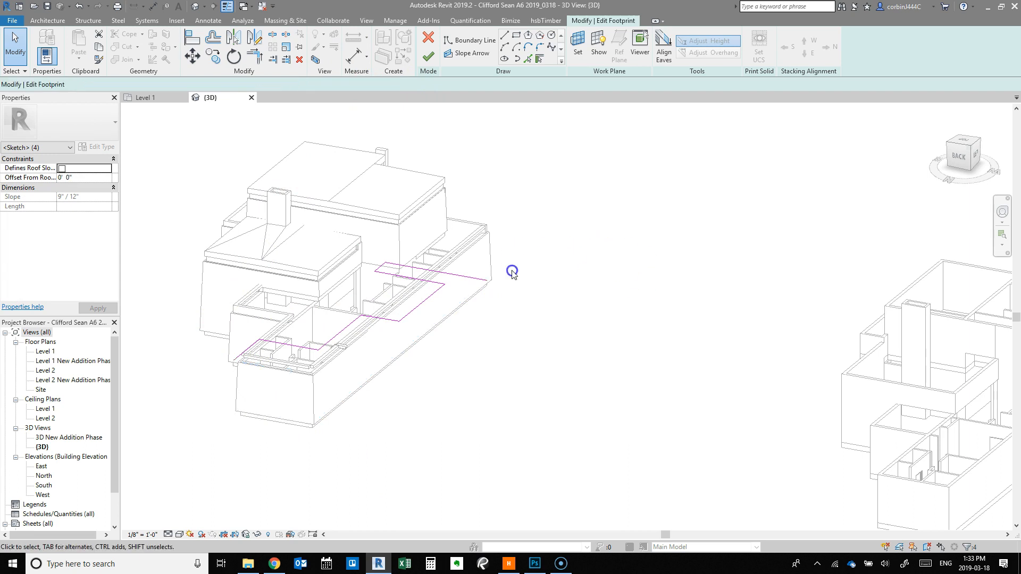
pyautogui.click(242, 349)
pyautogui.press('Delete')
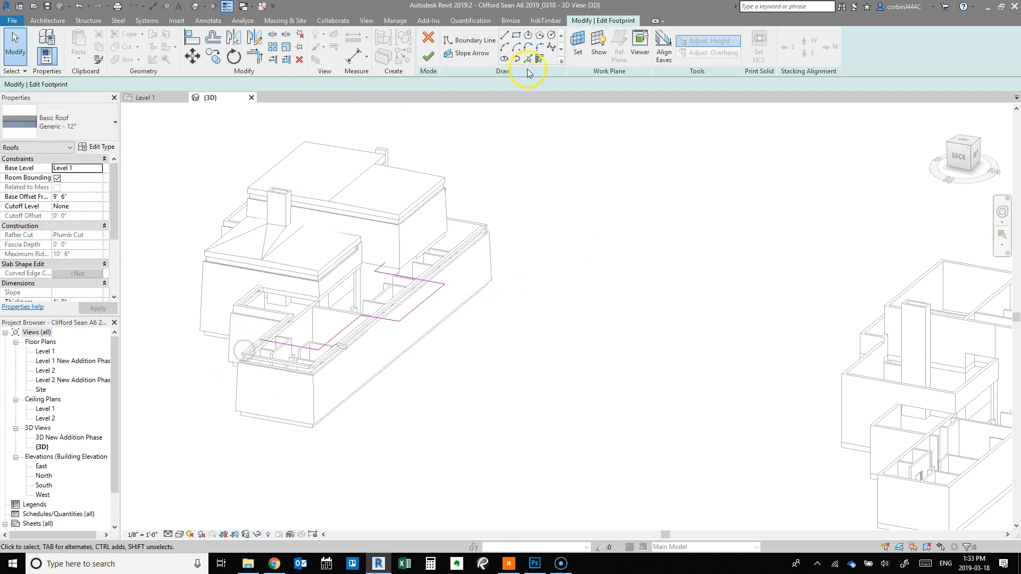
# Pick the outer parapet walls around the stepped near end, long side and far end as new roof boundary lines
pyautogui.click(538, 59)
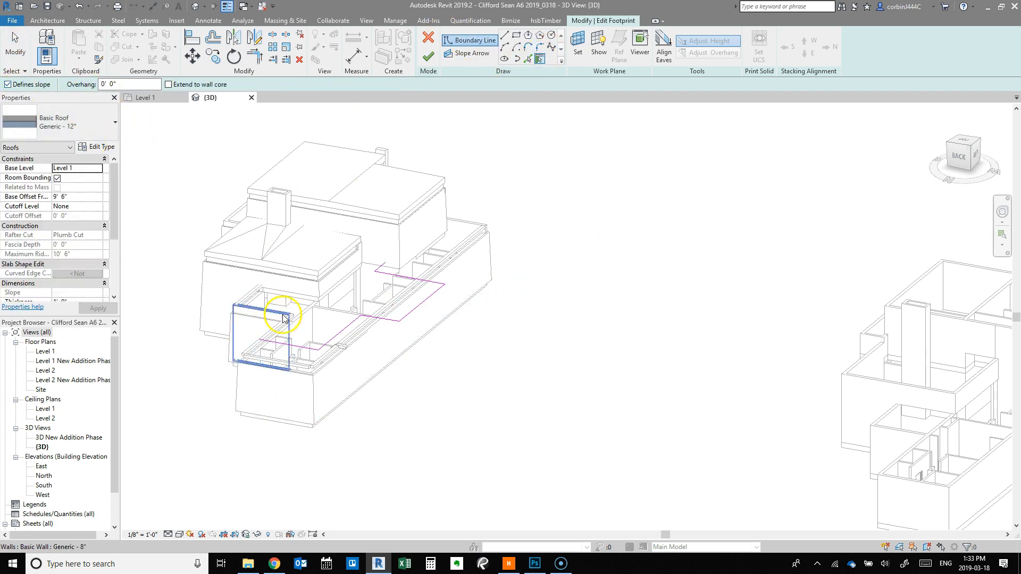
pyautogui.scroll(3, 280, 331)
pyautogui.click(218, 264)
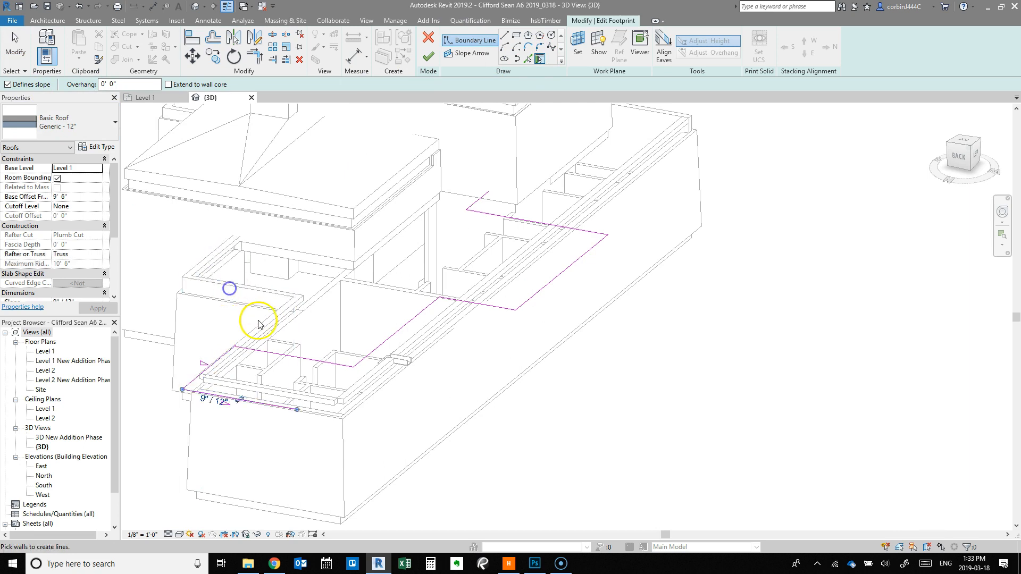
pyautogui.click(262, 389)
pyautogui.click(263, 389)
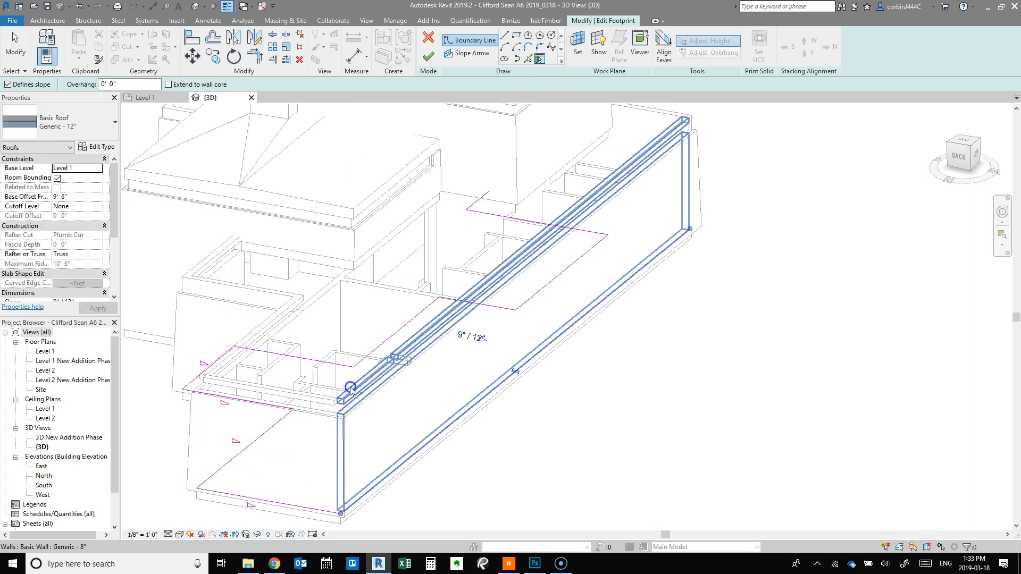
pyautogui.click(351, 389)
pyautogui.click(646, 113)
pyautogui.scroll(-2, 512, 295)
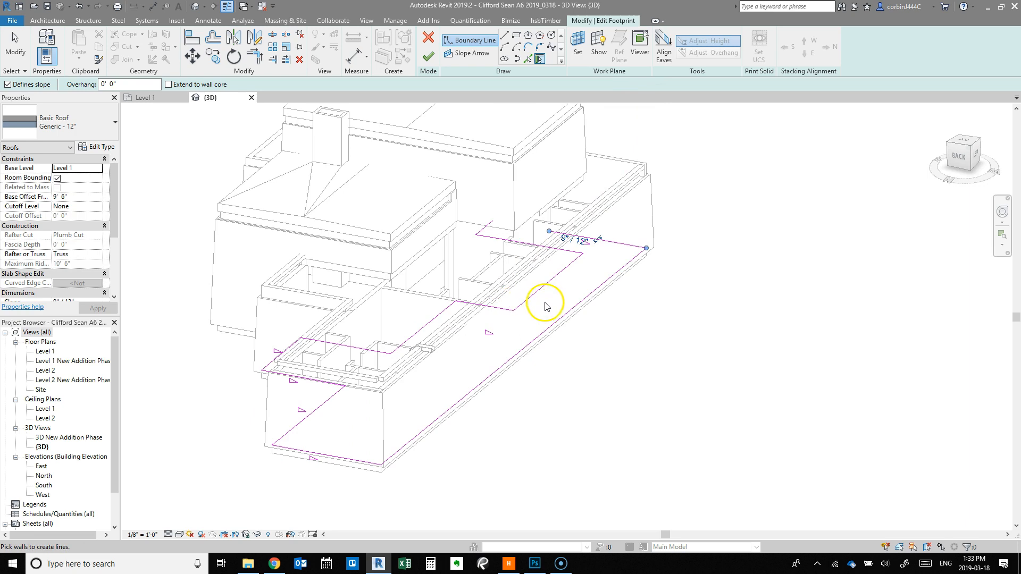
pyautogui.press('Escape')
# Select the six new boundary lines together and turn off their roof slope definition
pyautogui.moveTo(573, 466); pyautogui.dragTo(265, 417)
pyautogui.moveTo(250, 365); pyautogui.dragTo(251, 365)
pyautogui.keyDown('ctrl'); pyautogui.click(611, 240); pyautogui.keyUp('ctrl')
pyautogui.keyDown('ctrl'); pyautogui.click(242, 189); pyautogui.keyUp('ctrl')
pyautogui.click(61, 168)
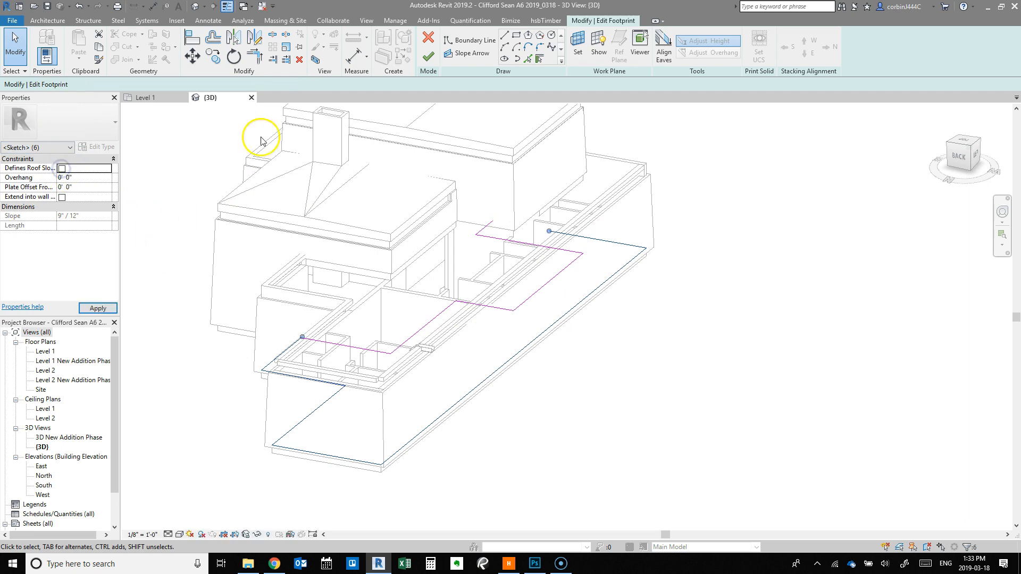
# Trim the new boundary lines to the existing ones at the near and far corners to close the footprint loop
pyautogui.click(428, 58)
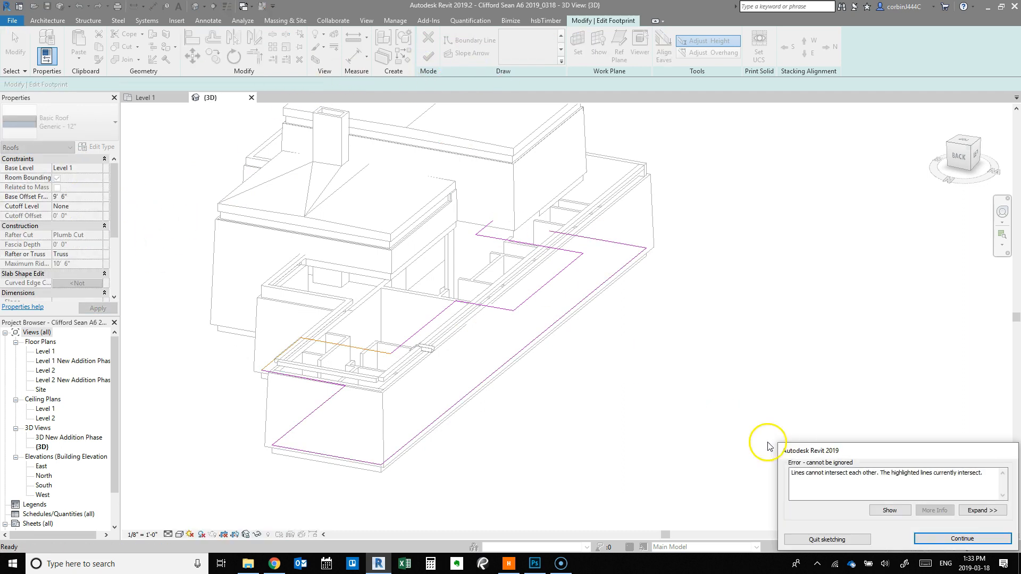
pyautogui.click(965, 536)
pyautogui.click(255, 56)
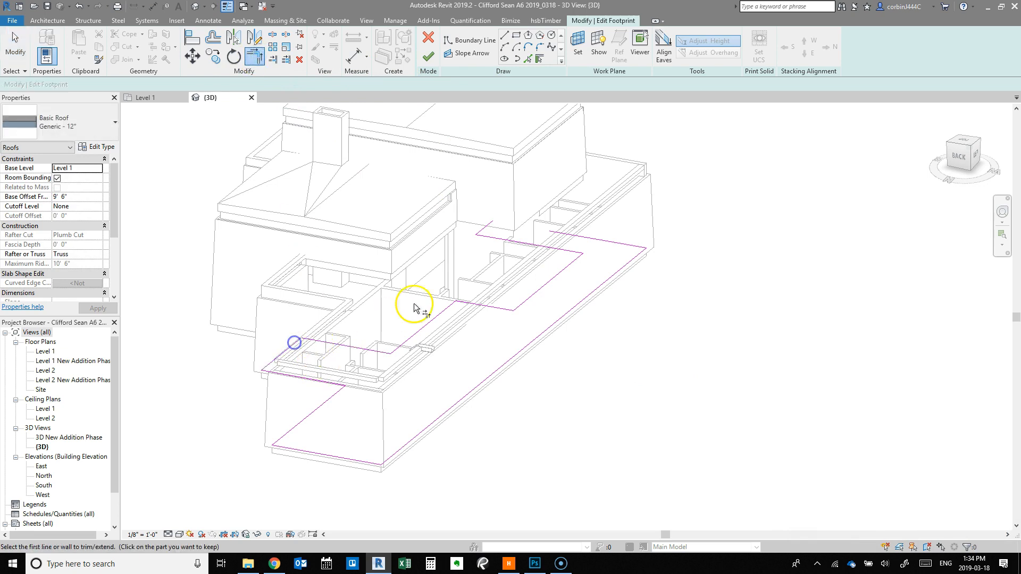
pyautogui.click(564, 232)
pyautogui.click(483, 231)
# Finish the roof footprint without attaching the walls to the roof, and inspect the roof edge at the near corner
pyautogui.click(428, 57)
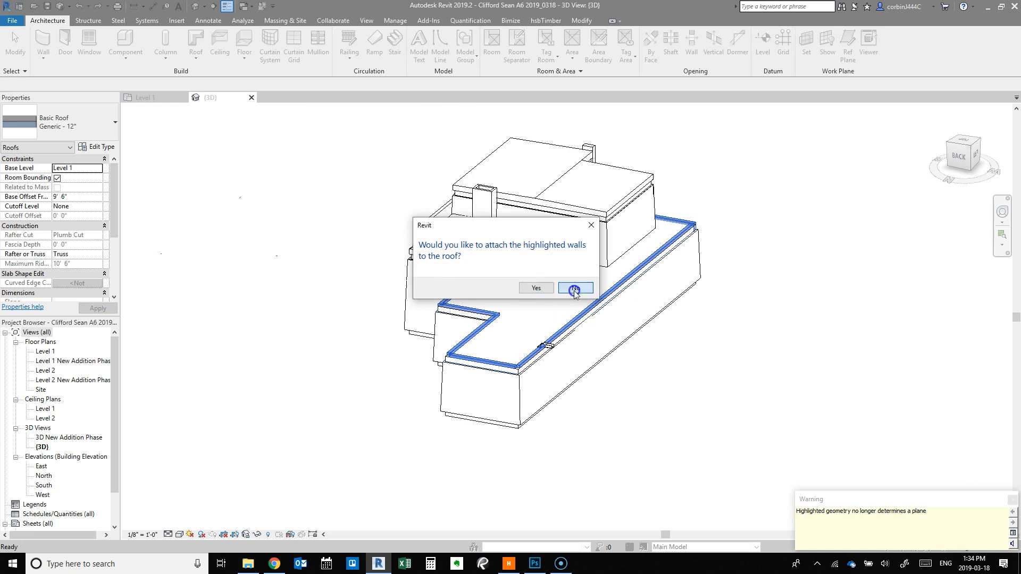
pyautogui.click(573, 290)
pyautogui.scroll(3, 668, 346)
pyautogui.click(668, 346)
pyautogui.scroll(2, 384, 346)
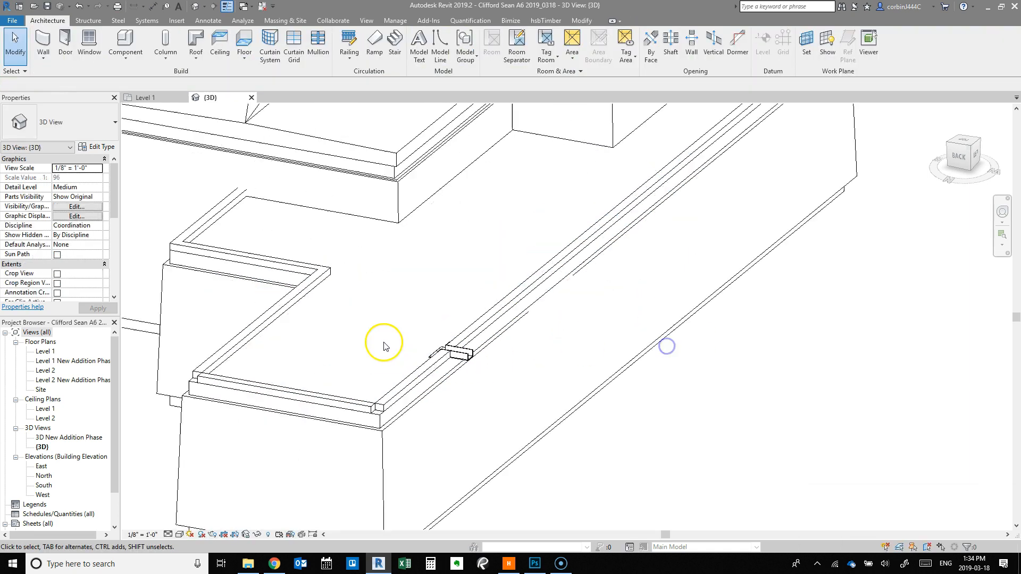
pyautogui.scroll(3, 363, 452)
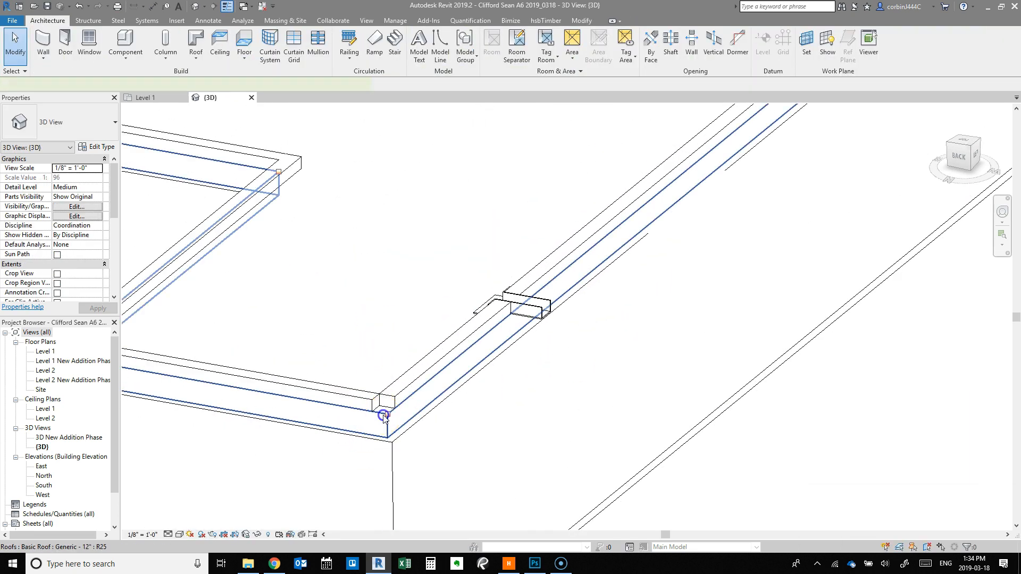
# Reopen the roof's footprint sketch and flip the picked boundary lines to the opposite face of the parapet walls
pyautogui.doubleClick(383, 415)
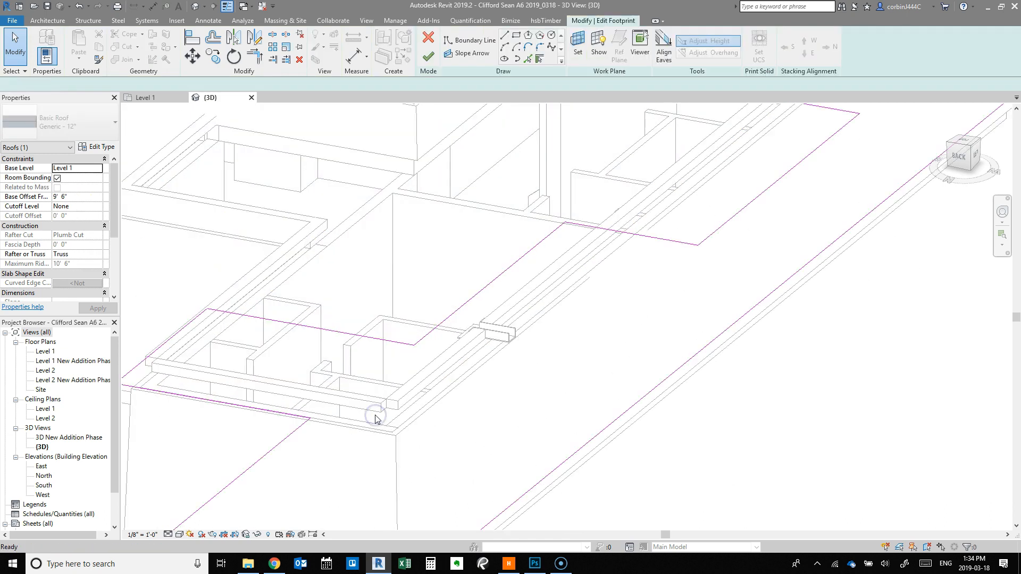
pyautogui.scroll(-5, 375, 418)
pyautogui.click(302, 391)
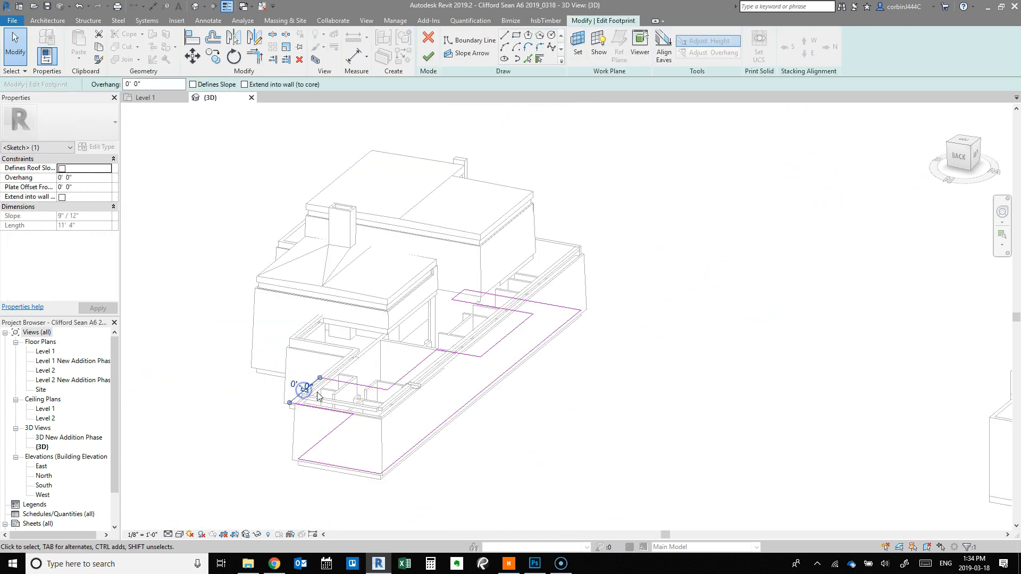
pyautogui.click(306, 392)
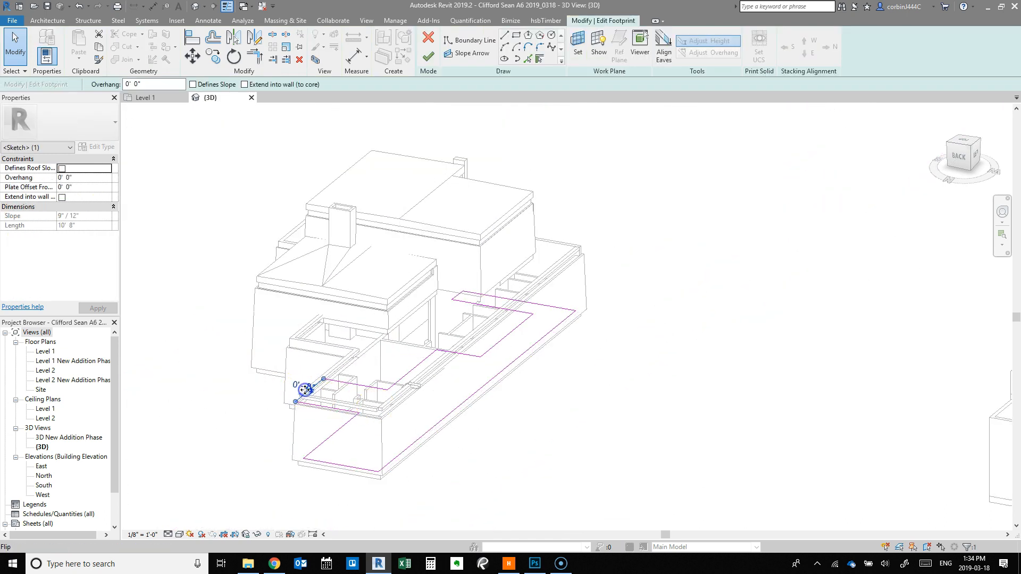
# Finish the flipped footprint, decline attaching the walls to the roof, and check the parapet beside the scupper
pyautogui.click(429, 57)
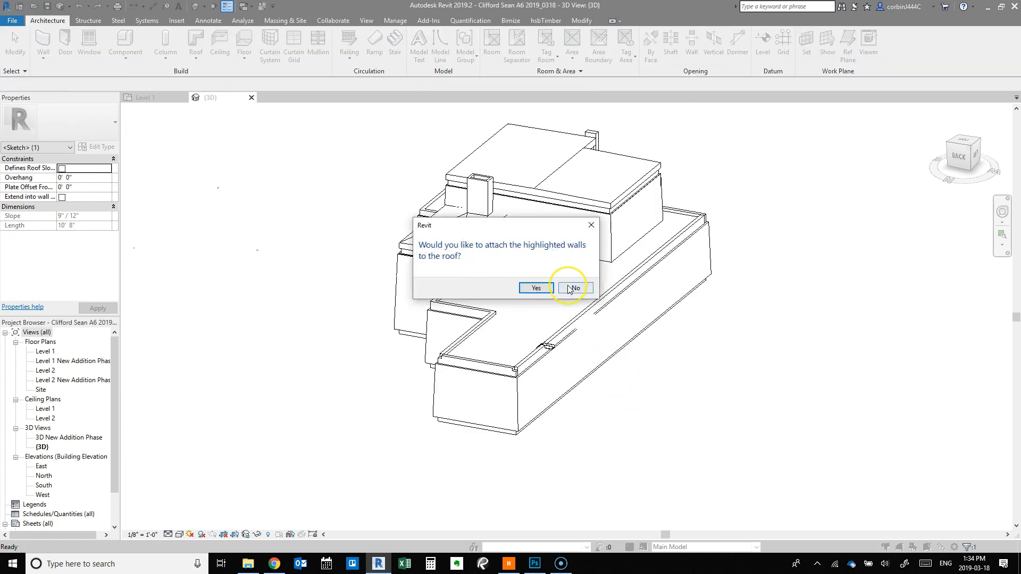
pyautogui.click(574, 287)
pyautogui.click(479, 446)
pyautogui.scroll(4, 332, 439)
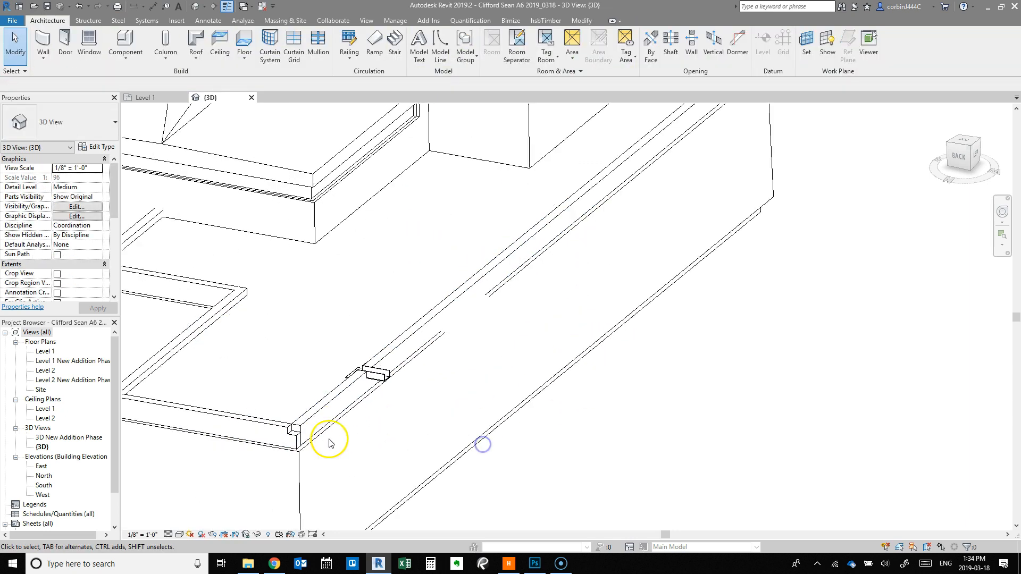
pyautogui.click(470, 314)
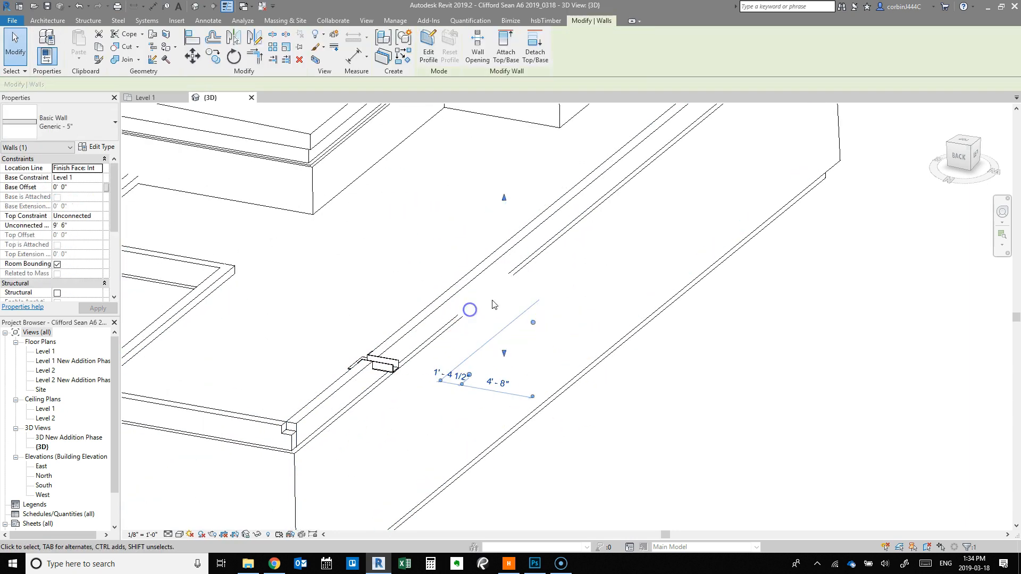
pyautogui.scroll(-3, 524, 291)
pyautogui.press('Escape')
pyautogui.scroll(5, 497, 303)
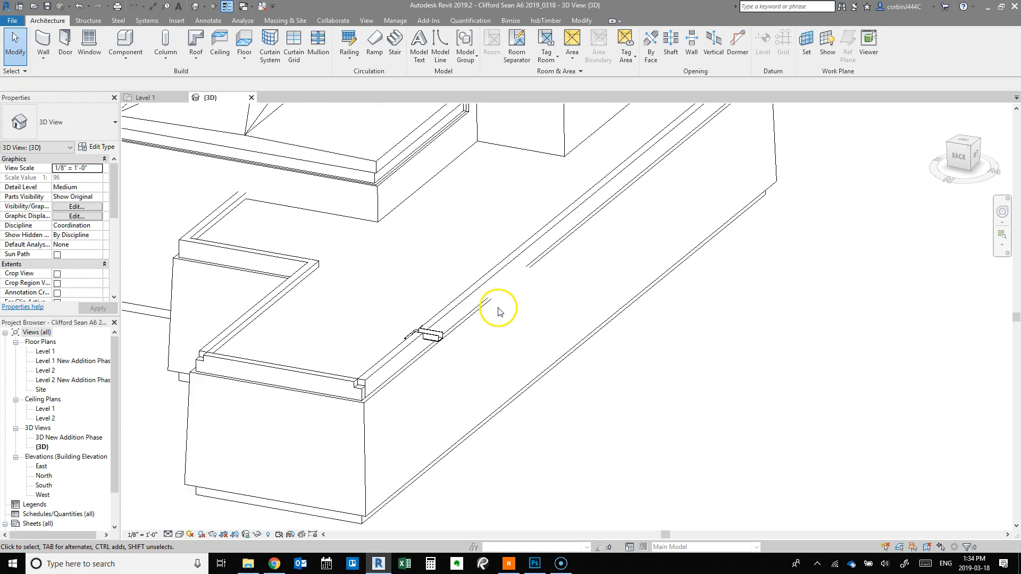
pyautogui.scroll(2, 385, 345)
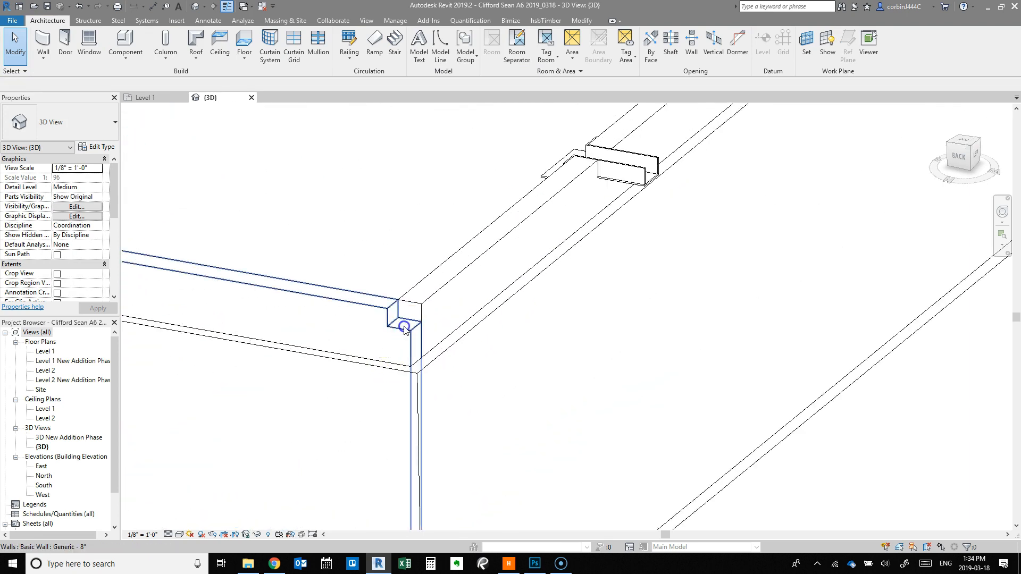
pyautogui.click(399, 336)
pyautogui.click(254, 60)
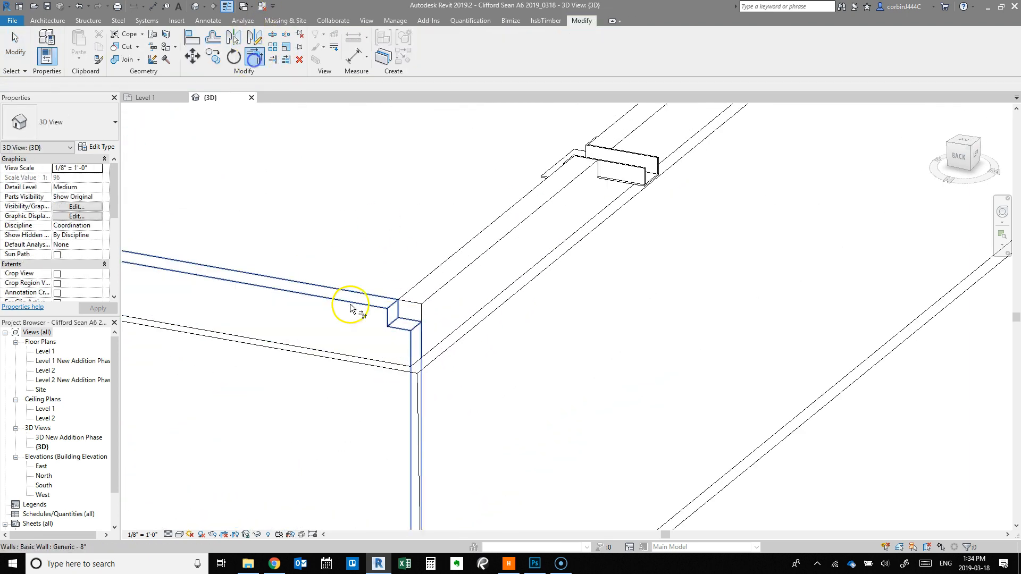
pyautogui.scroll(-5, 326, 377)
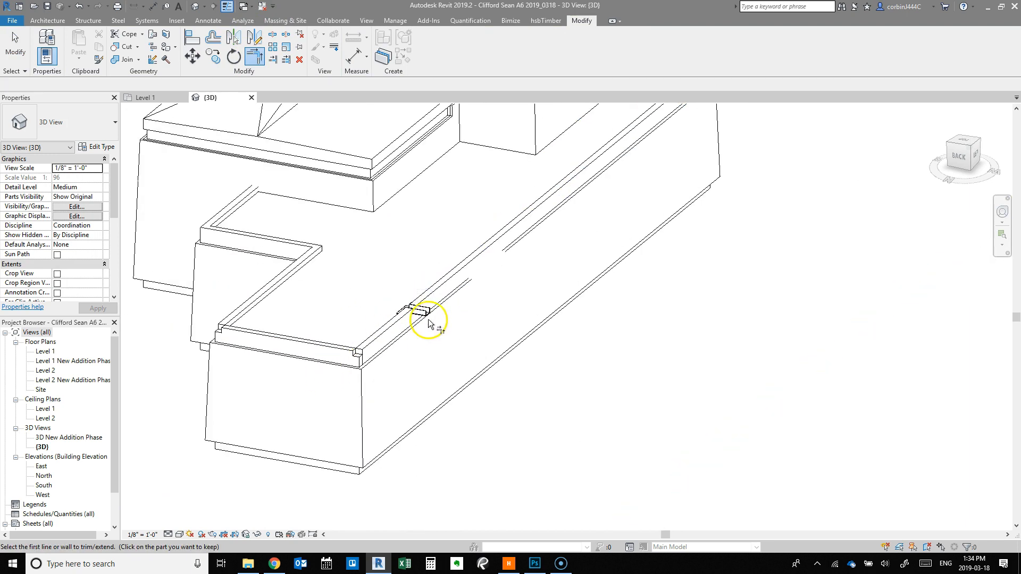
pyautogui.press('Escape')
pyautogui.scroll(3, 425, 315)
pyautogui.scroll(-3, 430, 328)
# Add shape-editing points to the Level 1 roof at the scupper and along its stepped side, long edge and far part
pyautogui.keyDown('shift'); pyautogui.moveTo(402, 351); pyautogui.dragTo(389, 399, button='middle'); pyautogui.keyUp('shift')
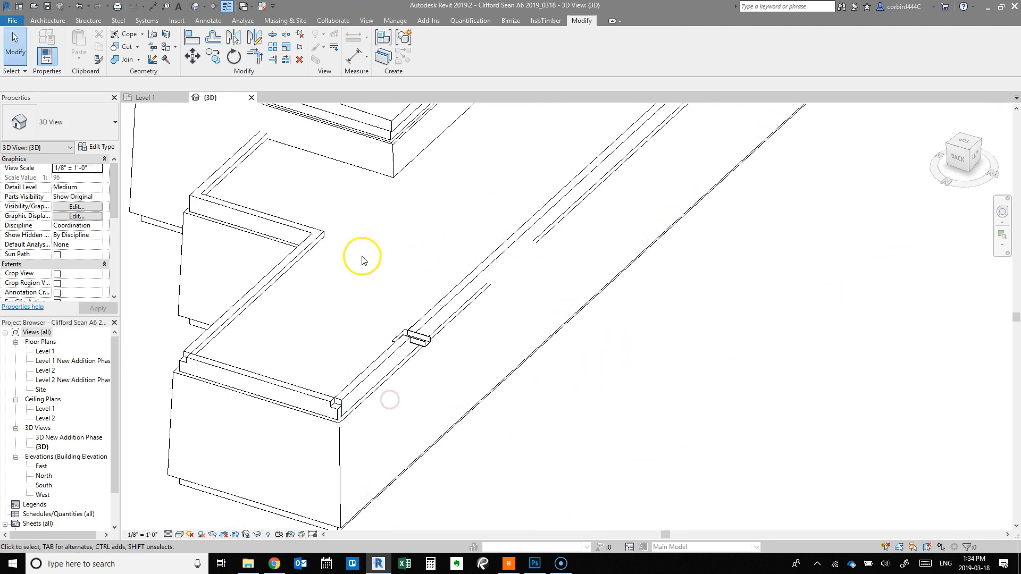
pyautogui.click(315, 262)
pyautogui.click(525, 36)
pyautogui.scroll(5, 392, 353)
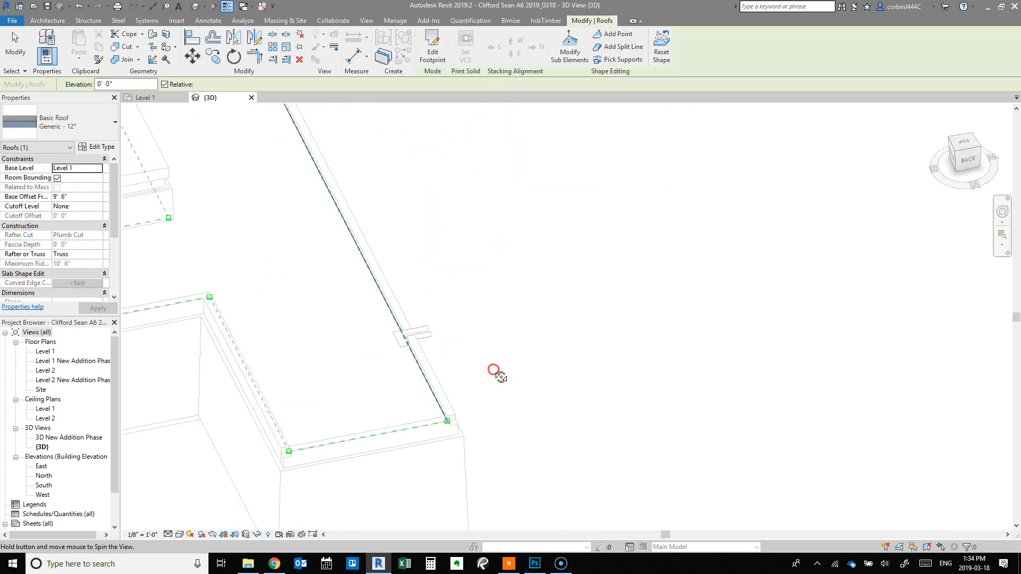
pyautogui.click(404, 337)
pyautogui.keyDown('shift'); pyautogui.moveTo(559, 372); pyautogui.dragTo(420, 323, button='middle'); pyautogui.keyUp('shift')
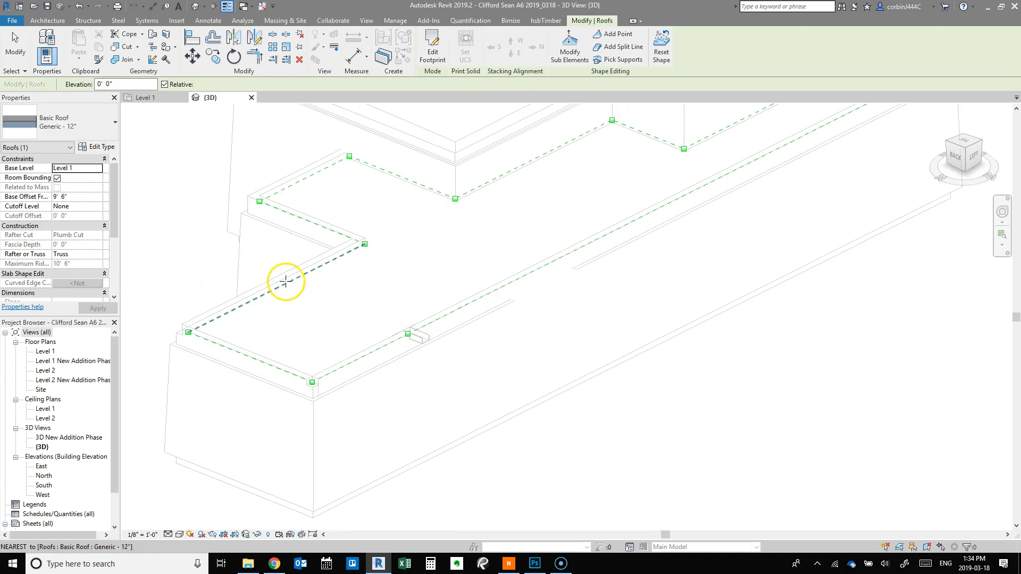
pyautogui.click(575, 243)
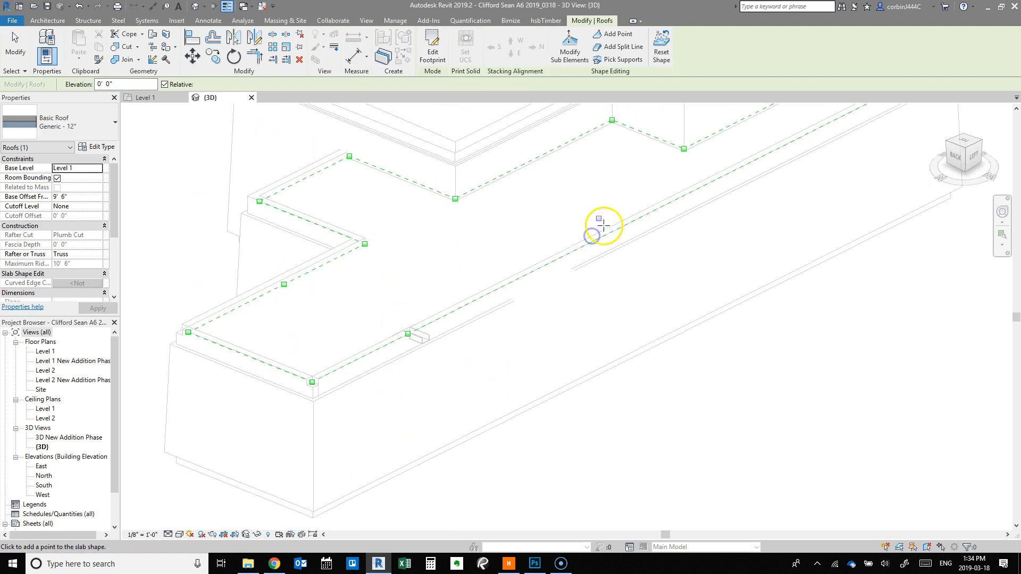
pyautogui.scroll(-3, 242, 299)
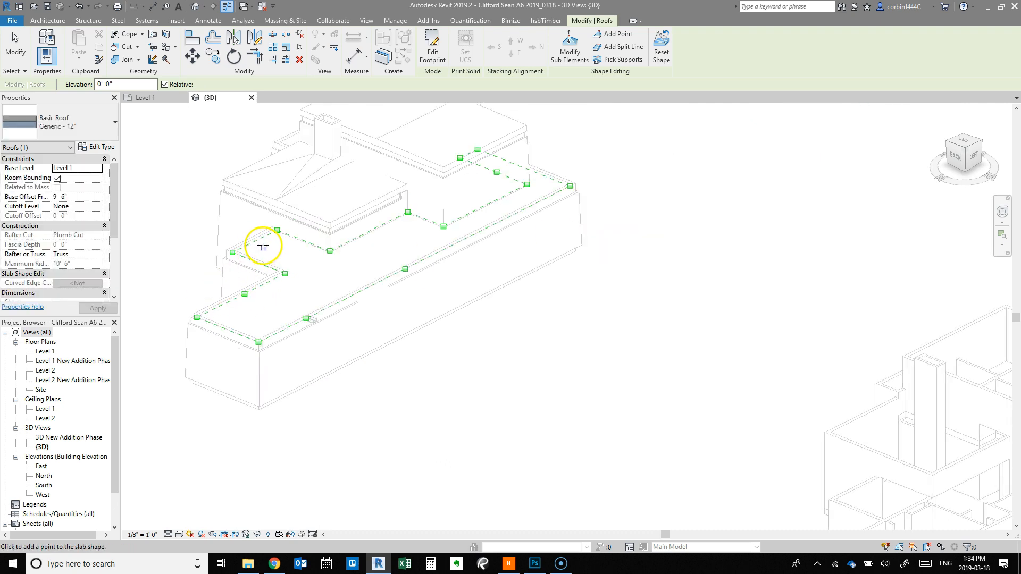
pyautogui.scroll(3, 444, 235)
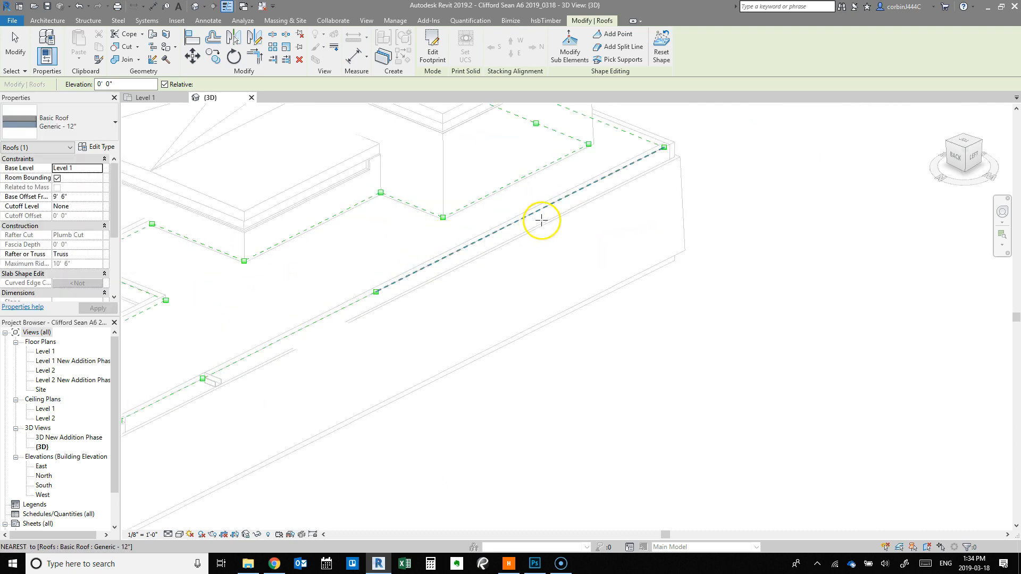
pyautogui.scroll(-3, 558, 253)
pyautogui.scroll(5, 490, 269)
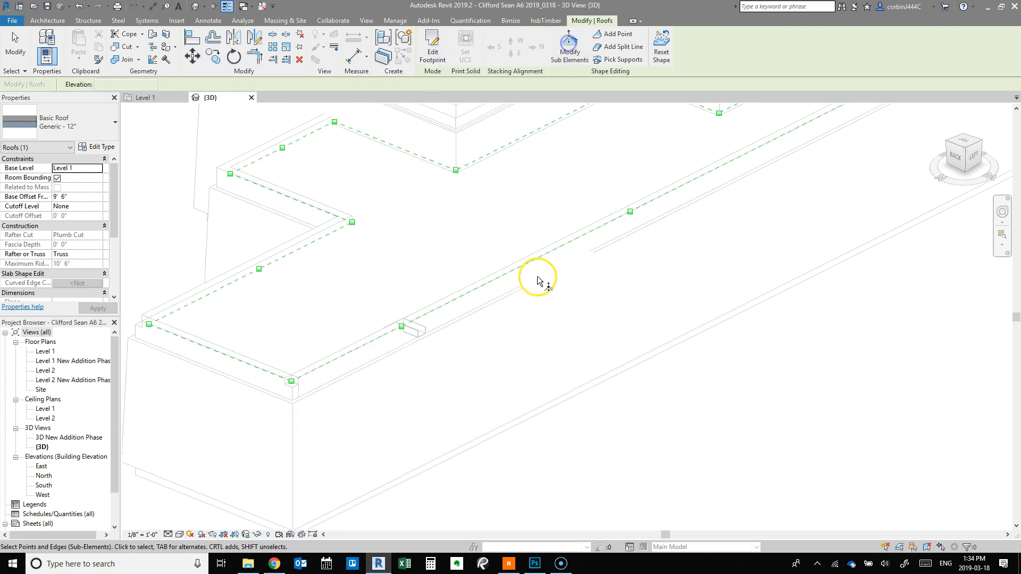
pyautogui.click(622, 47)
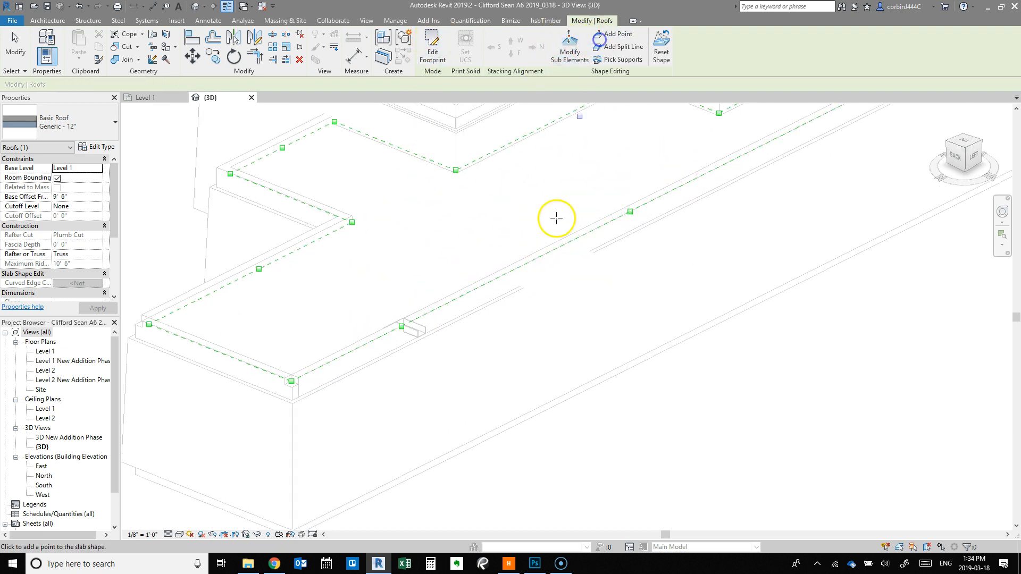
pyautogui.click(519, 269)
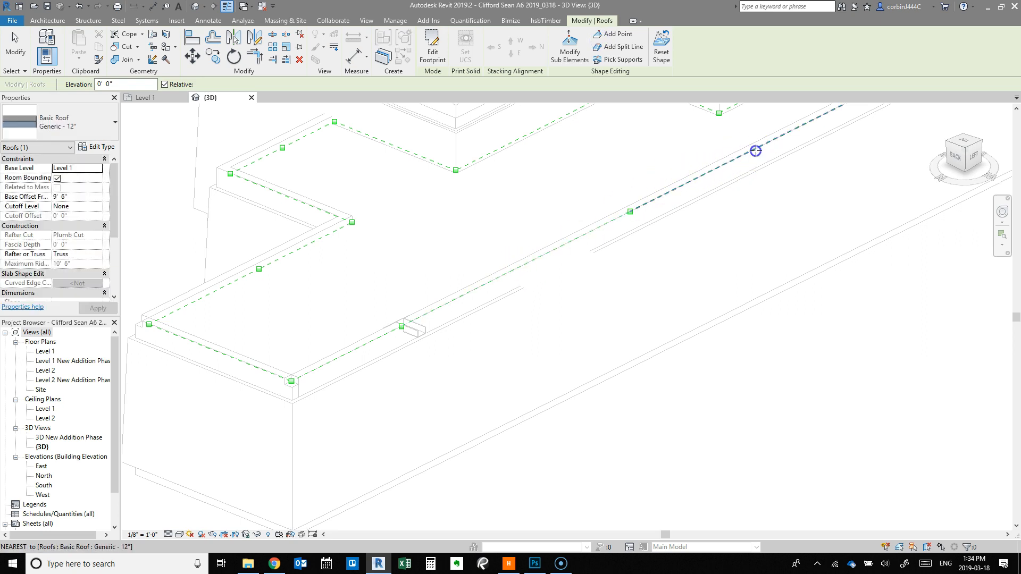
pyautogui.press('Escape')
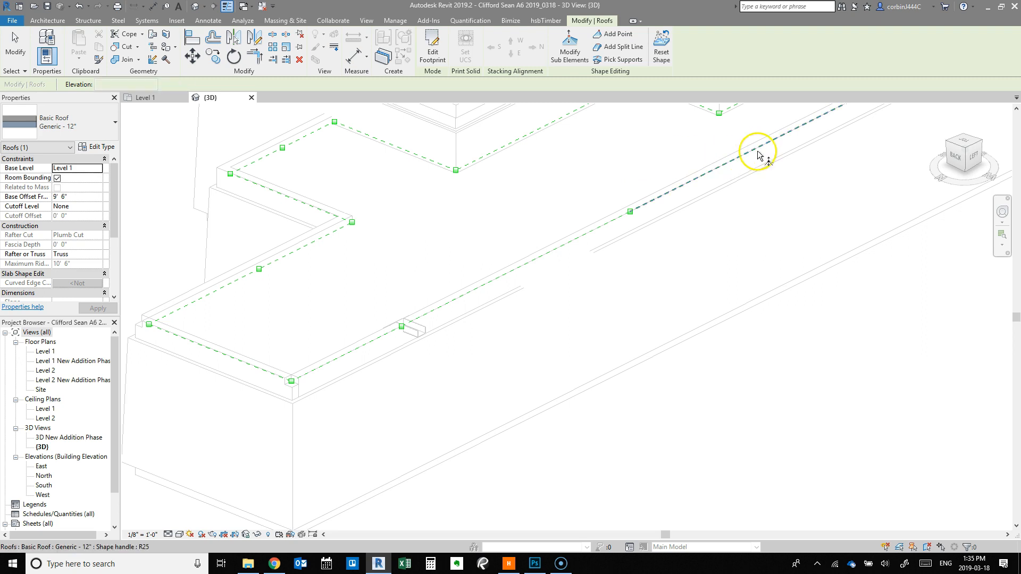
# Add two more shape points on the roof's long edge, one on each side of its existing intermediate point
pyautogui.click(614, 34)
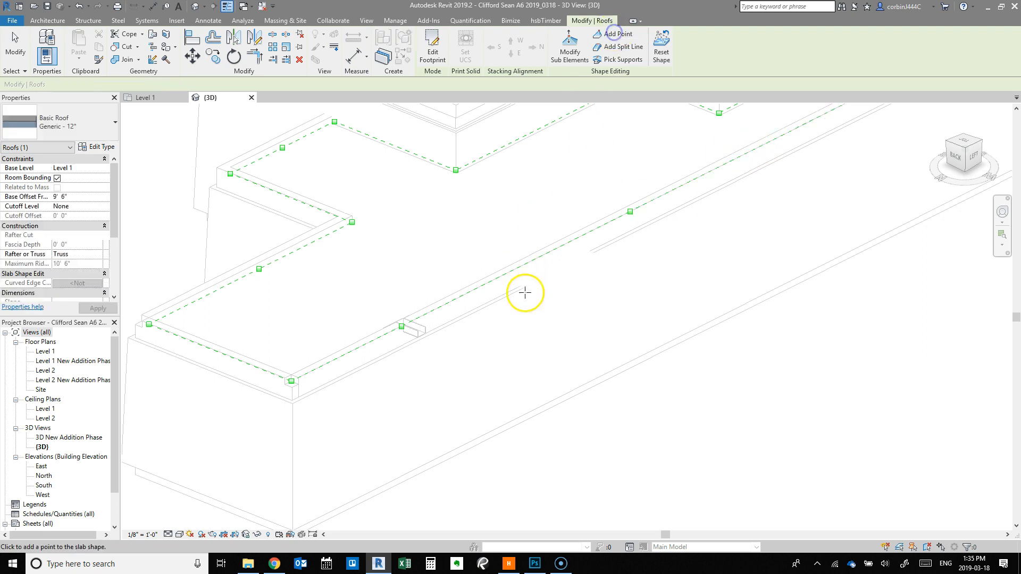
pyautogui.click(506, 272)
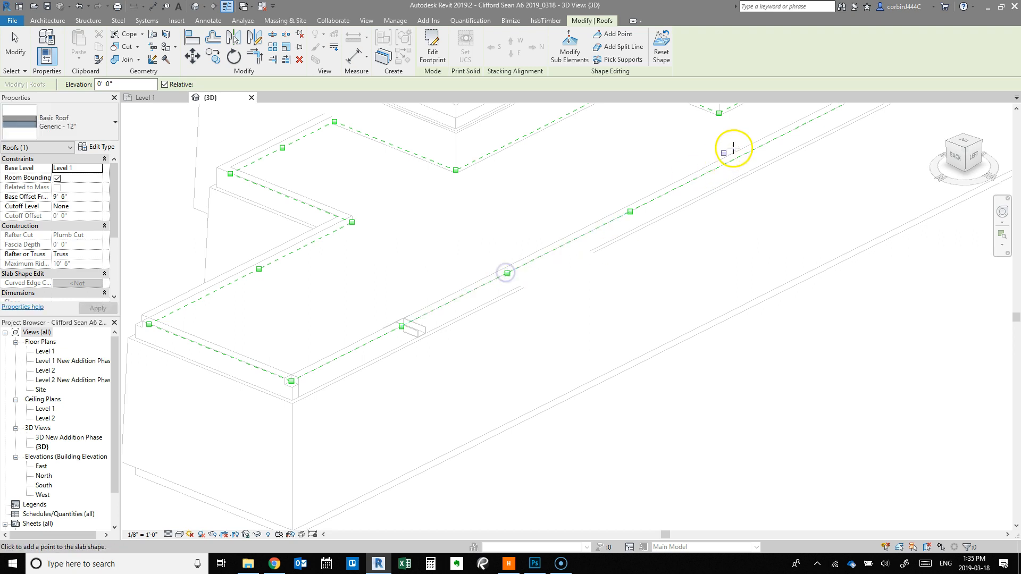
pyautogui.click(737, 157)
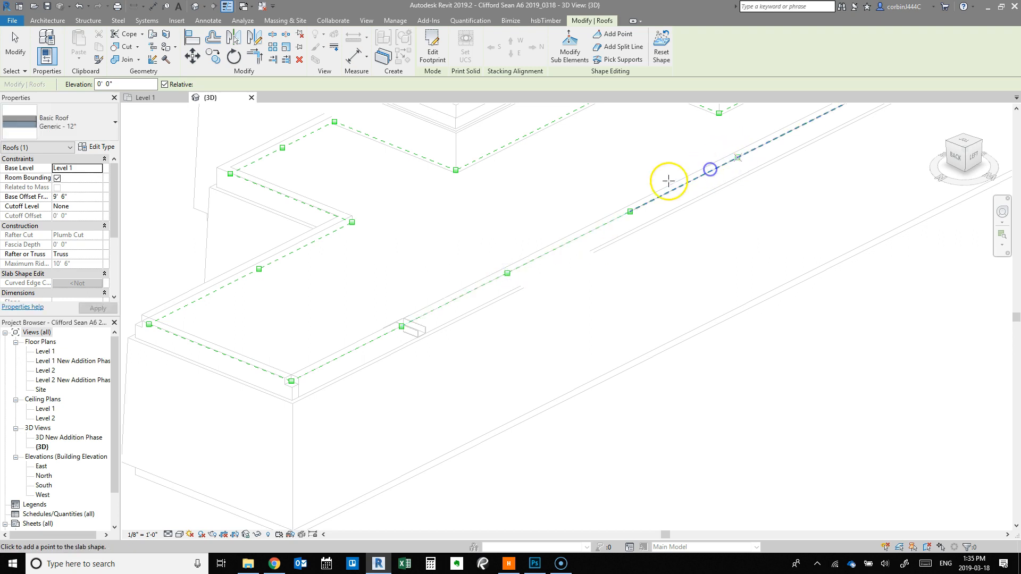
pyautogui.press('Escape')
pyautogui.press('Escape')
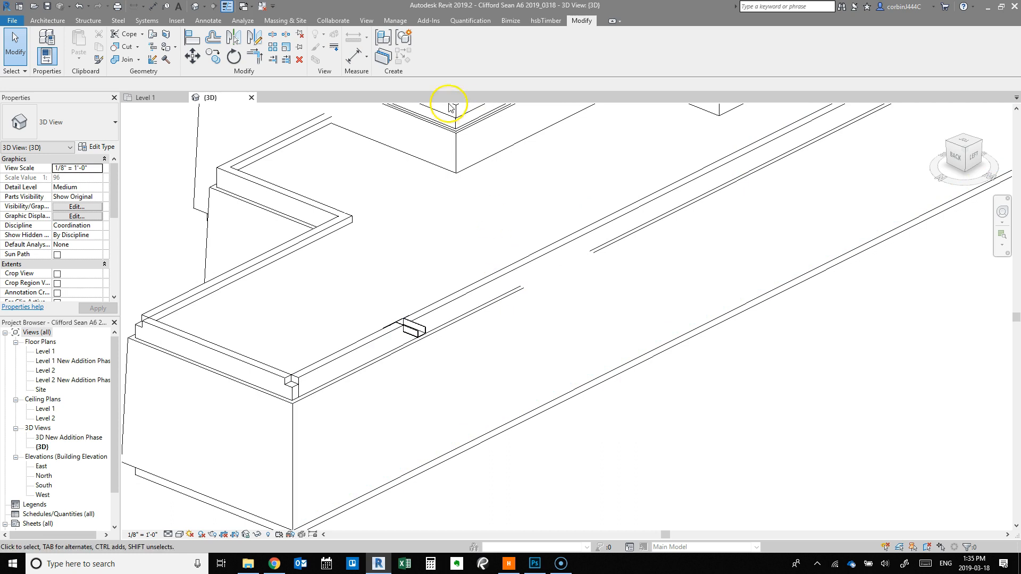
# Select the Level 1 roof's shape points, leaving out the five low drainage points, and set the elevation to 0' 3"
pyautogui.click(270, 266)
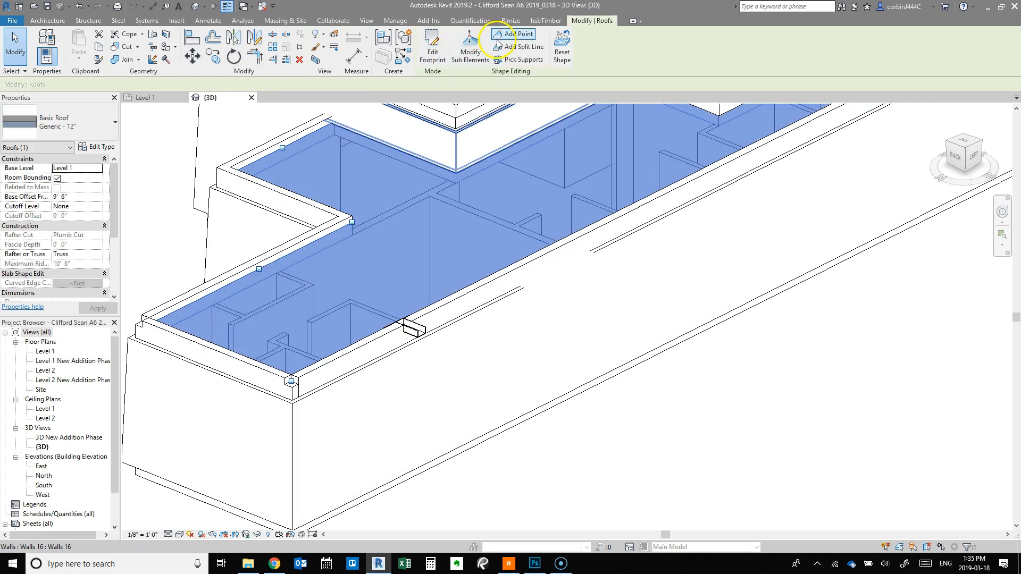
pyautogui.click(470, 47)
pyautogui.scroll(-5, 342, 365)
pyautogui.moveTo(260, 202); pyautogui.dragTo(656, 455)
pyautogui.scroll(5, 472, 351)
pyautogui.scroll(-3, 388, 342)
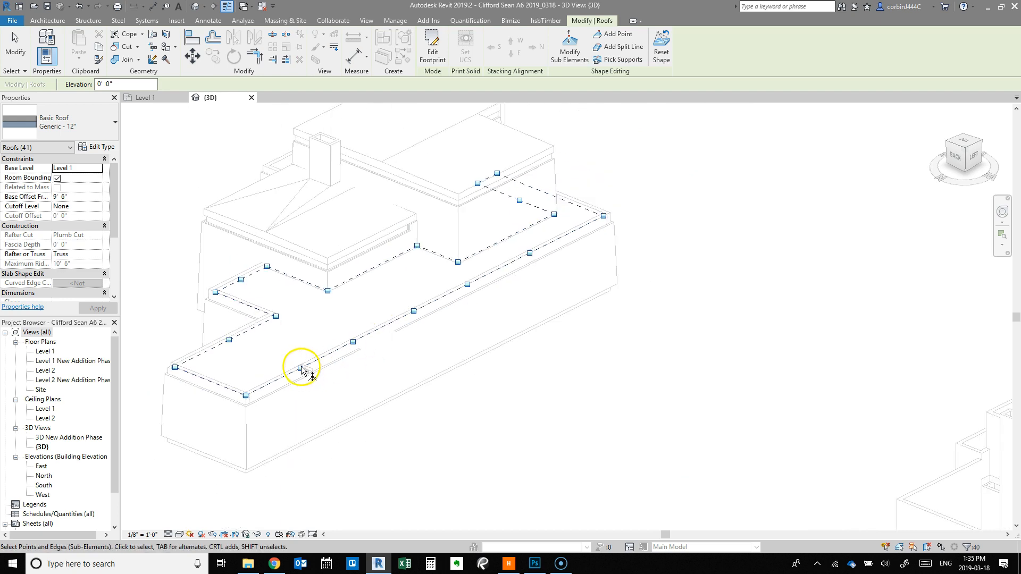
pyautogui.keyDown('shift'); pyautogui.click(323, 381); pyautogui.keyUp('shift')
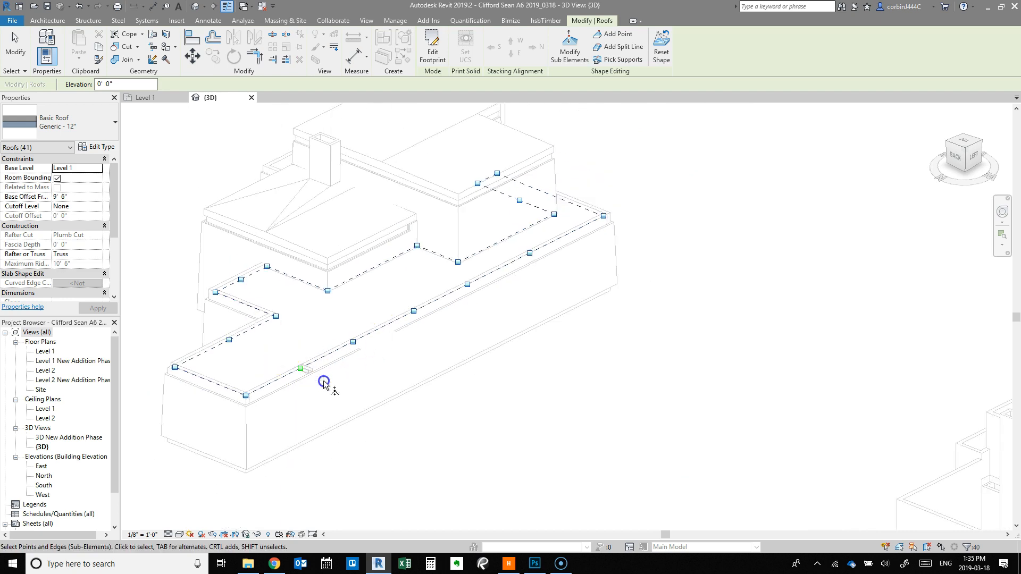
pyautogui.keyDown('shift'); pyautogui.moveTo(244, 355); pyautogui.dragTo(244, 356); pyautogui.keyUp('shift')
pyautogui.keyDown('shift'); pyautogui.moveTo(227, 263); pyautogui.dragTo(248, 287); pyautogui.keyUp('shift')
pyautogui.keyDown('shift'); pyautogui.moveTo(400, 307); pyautogui.dragTo(432, 323); pyautogui.keyUp('shift')
pyautogui.keyDown('shift'); pyautogui.moveTo(518, 235); pyautogui.dragTo(543, 266); pyautogui.keyUp('shift')
pyautogui.scroll(-1, 437, 313)
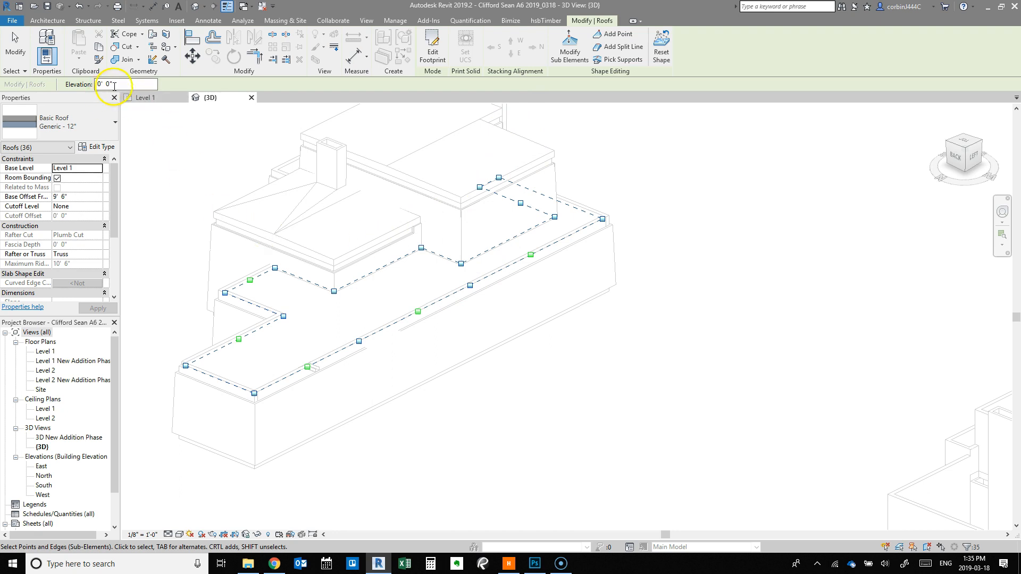
pyautogui.press('Return')
pyautogui.press('Escape')
# Set the elevation of the scupper point and of the point across from it on the stepped side to 0
pyautogui.scroll(4, 319, 372)
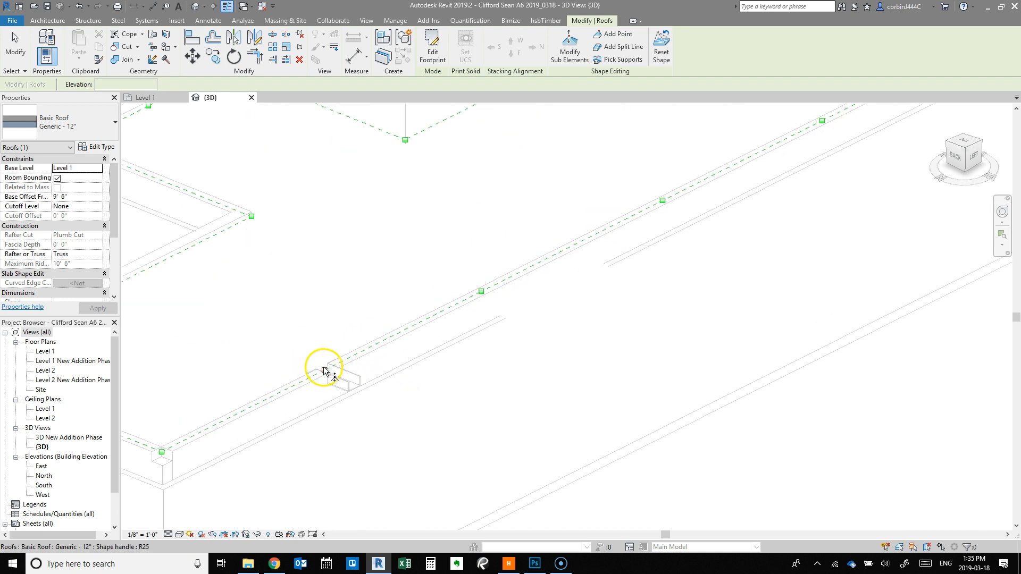
pyautogui.click(325, 371)
pyautogui.click(340, 366)
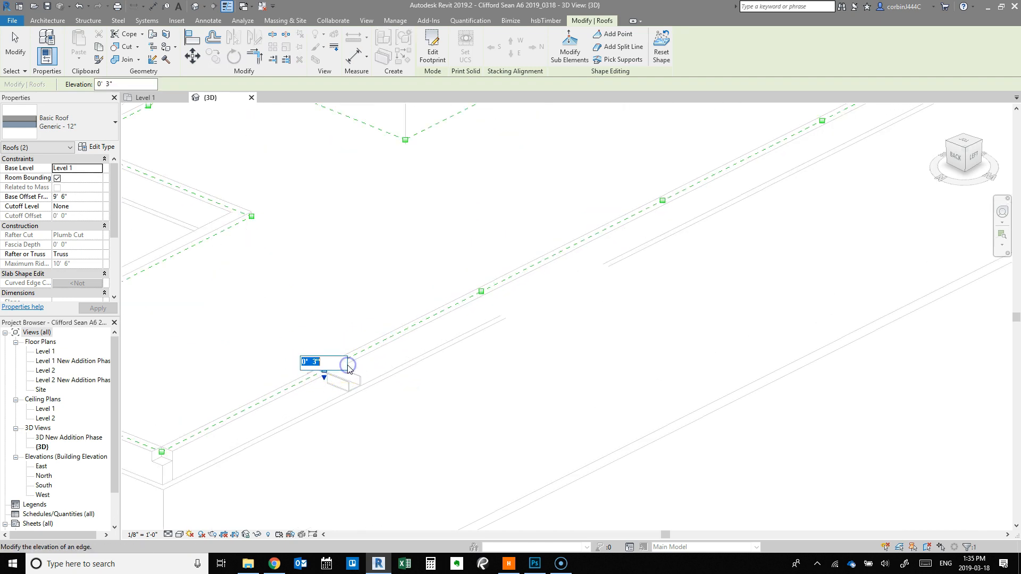
pyautogui.press('Return')
pyautogui.scroll(-4, 426, 420)
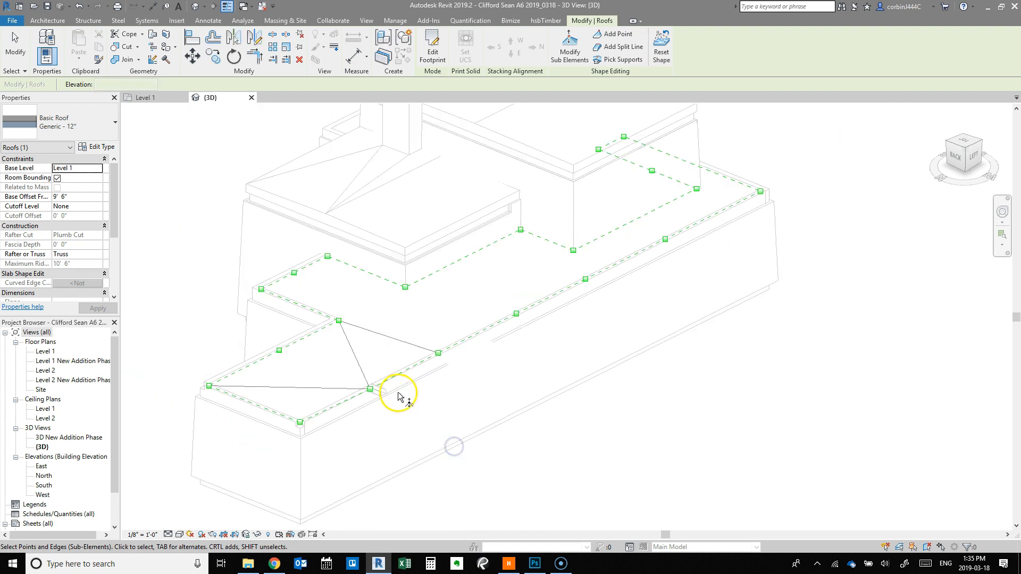
pyautogui.click(279, 350)
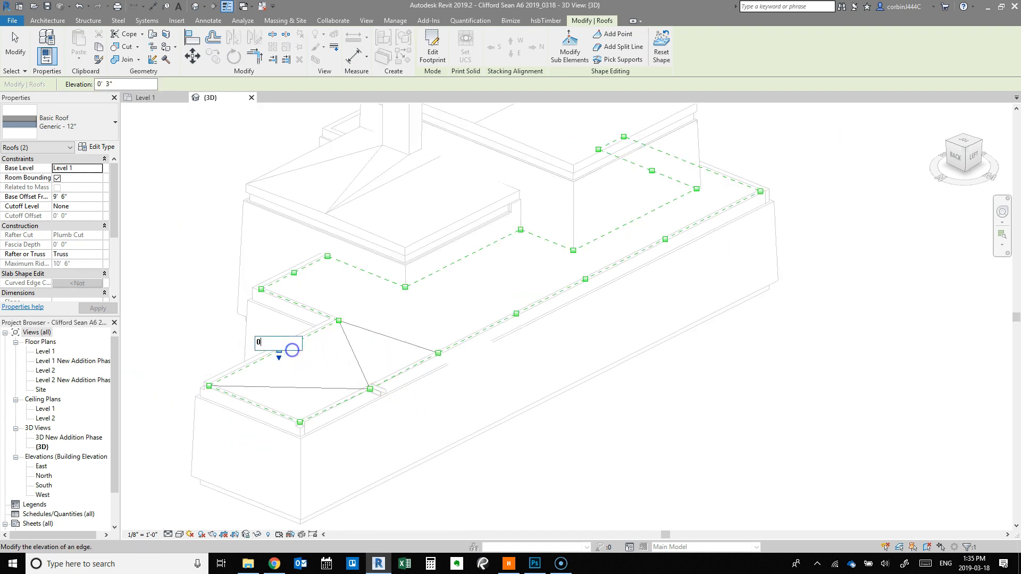
pyautogui.press('Return')
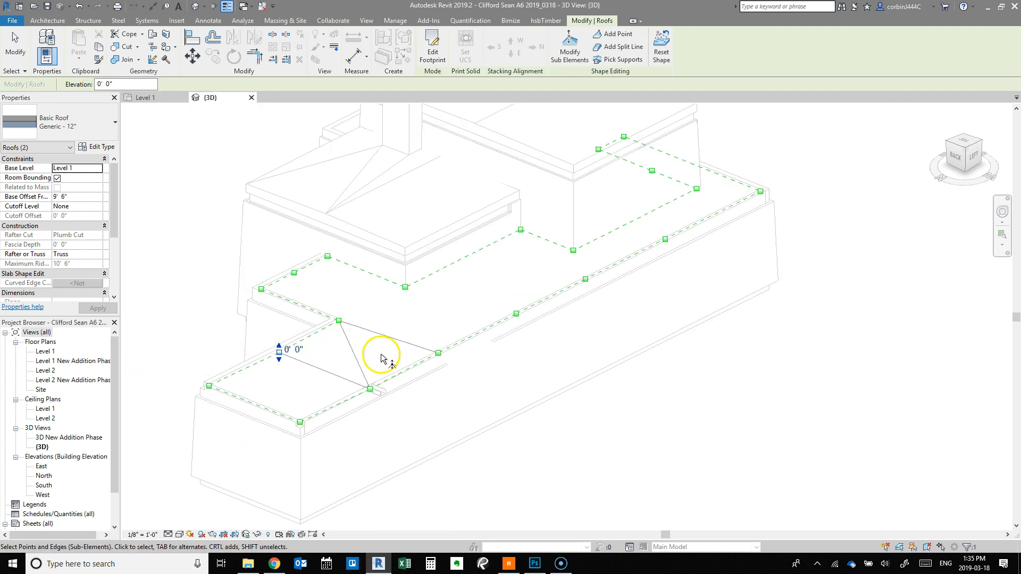
# Set the intermediate point on the roof's short stepped edge and two alternate points along the long edge to elevation 0
pyautogui.click(295, 273)
pyautogui.click(311, 272)
pyautogui.press('Return')
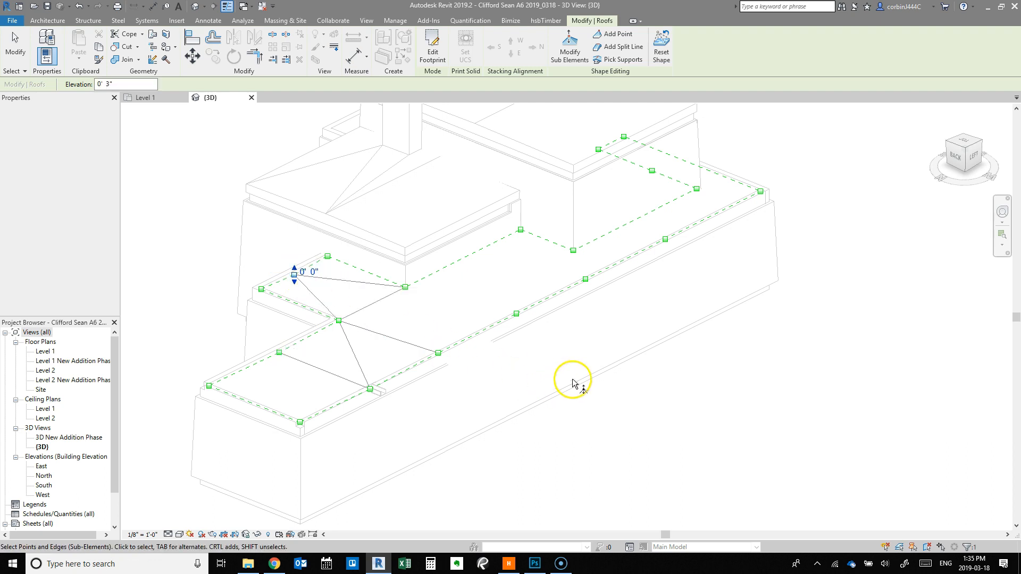
pyautogui.click(517, 314)
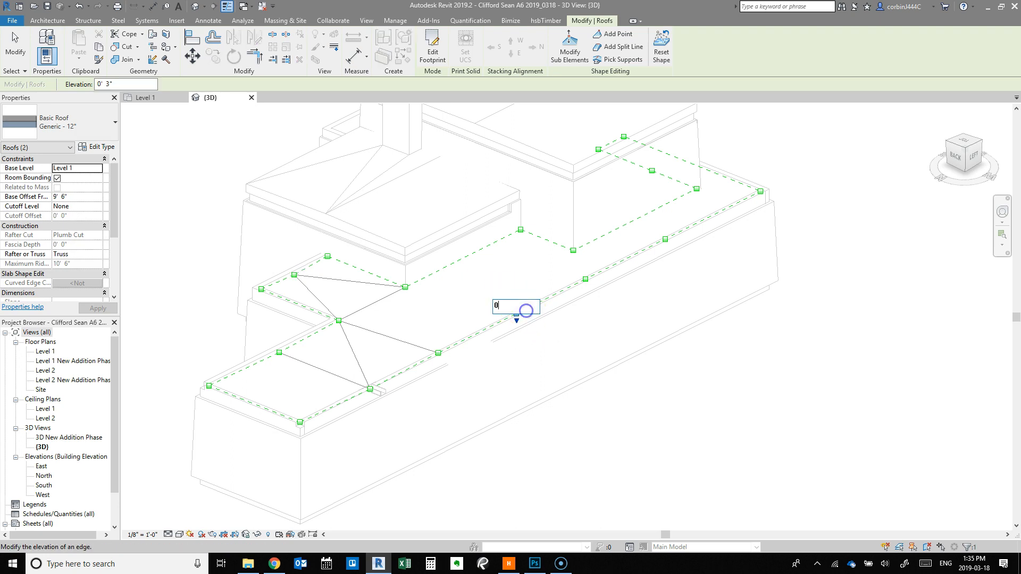
pyautogui.press('Return')
pyautogui.click(638, 340)
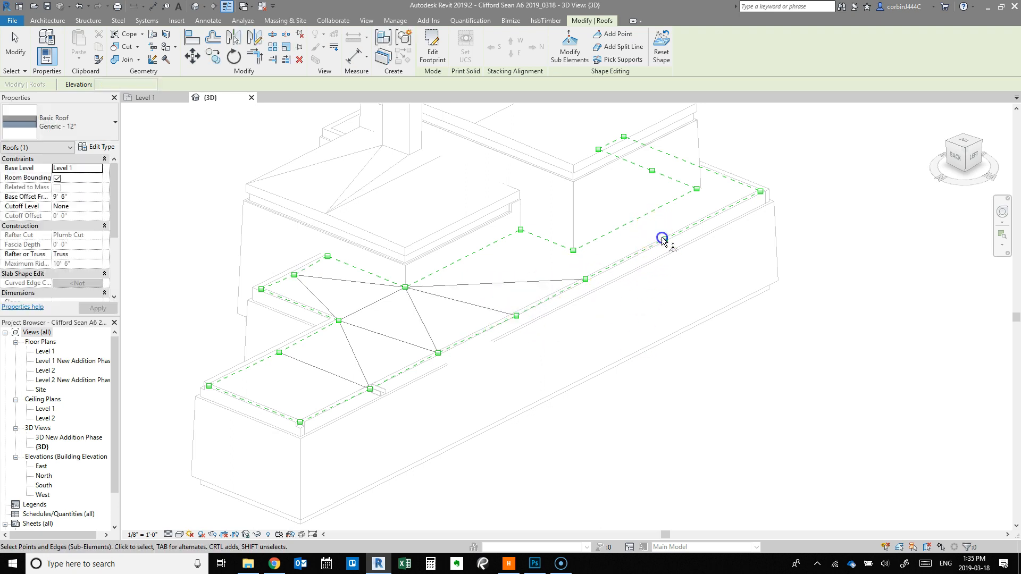
pyautogui.click(662, 240)
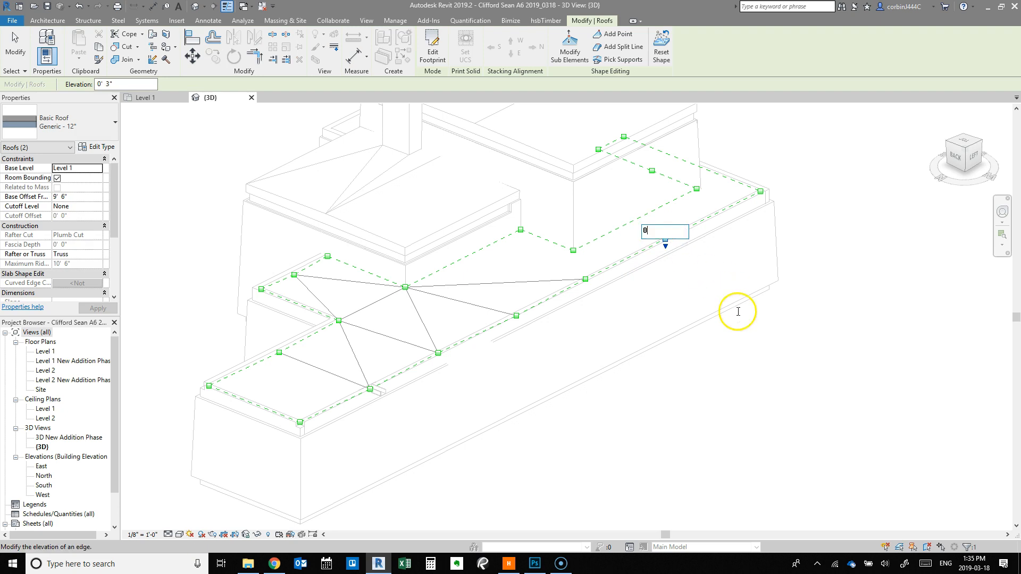
pyautogui.write('0')
pyautogui.press('Return')
# Add a shape point midway along the crease between the scupper point and the point across from it
pyautogui.scroll(4, 378, 346)
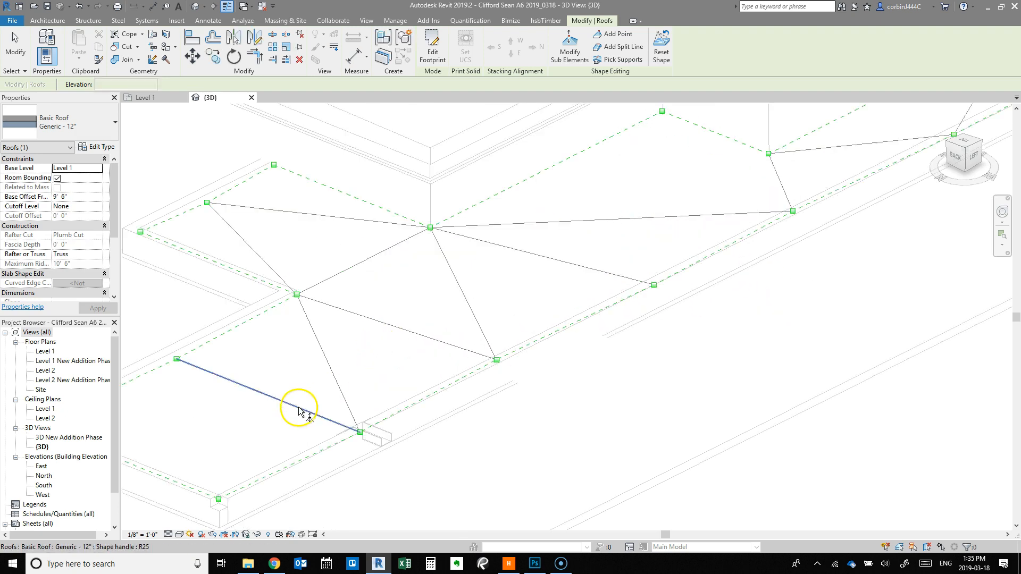
pyautogui.scroll(-5, 492, 369)
pyautogui.scroll(4, 526, 179)
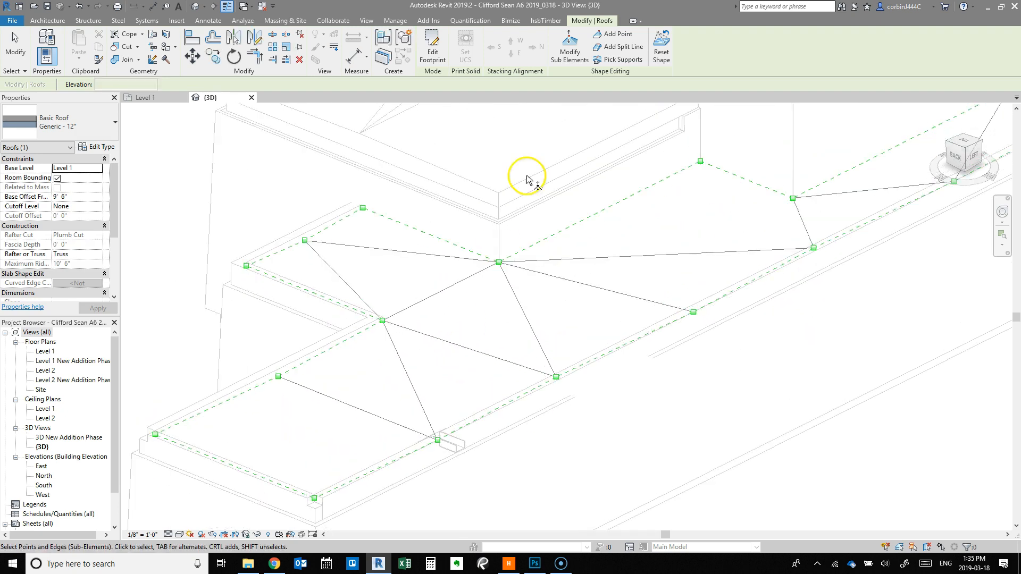
pyautogui.click(613, 33)
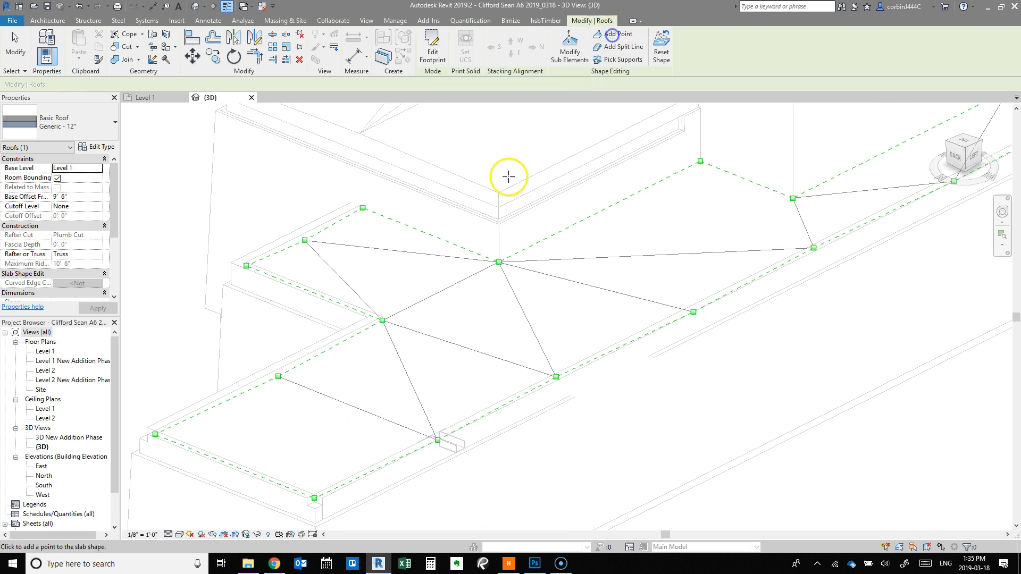
pyautogui.click(359, 408)
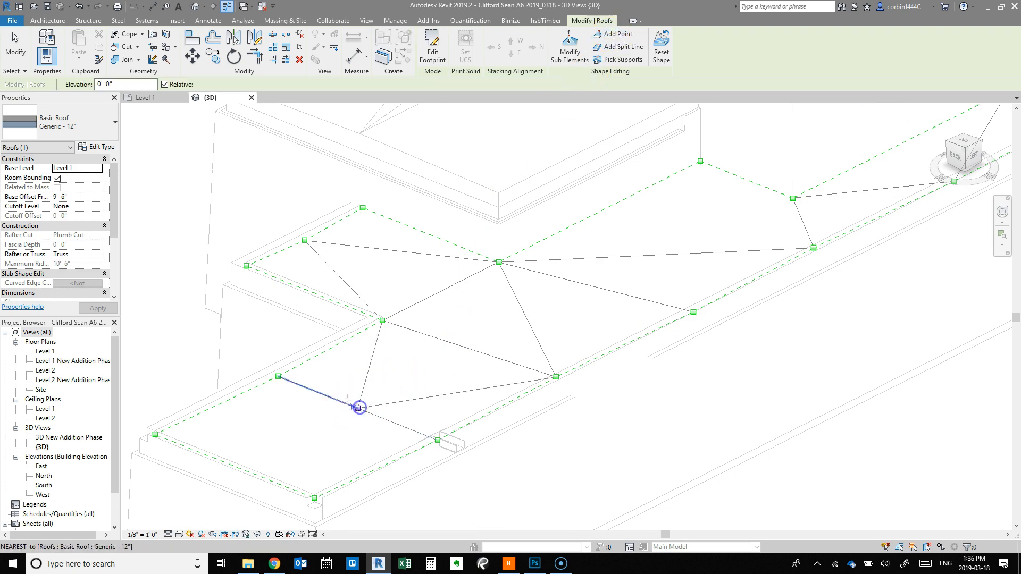
pyautogui.press('Escape')
pyautogui.press('Escape')
# Set the new middle point's elevation to 0' 1" and finish editing the roof's shape
pyautogui.click(357, 408)
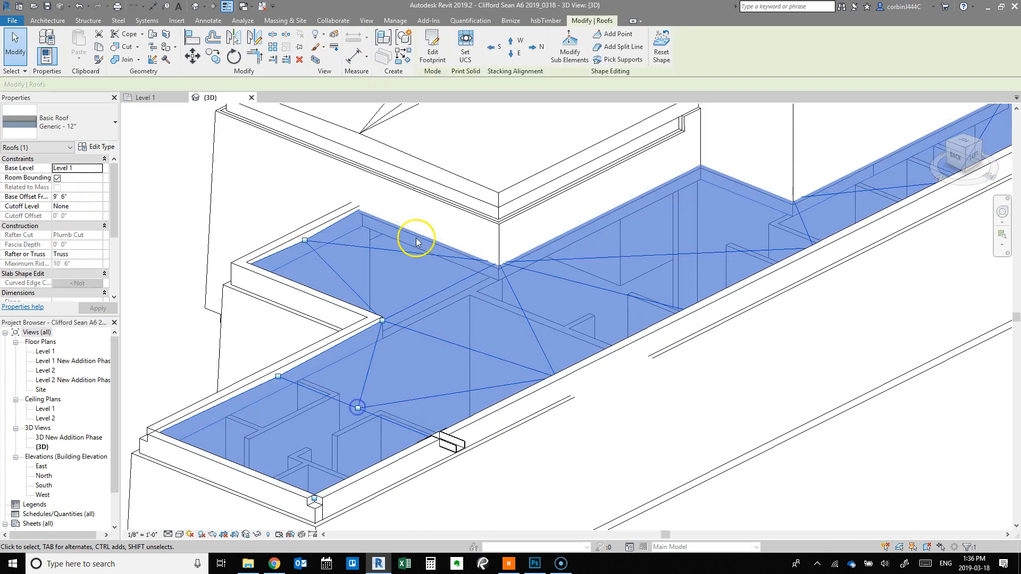
pyautogui.click(472, 45)
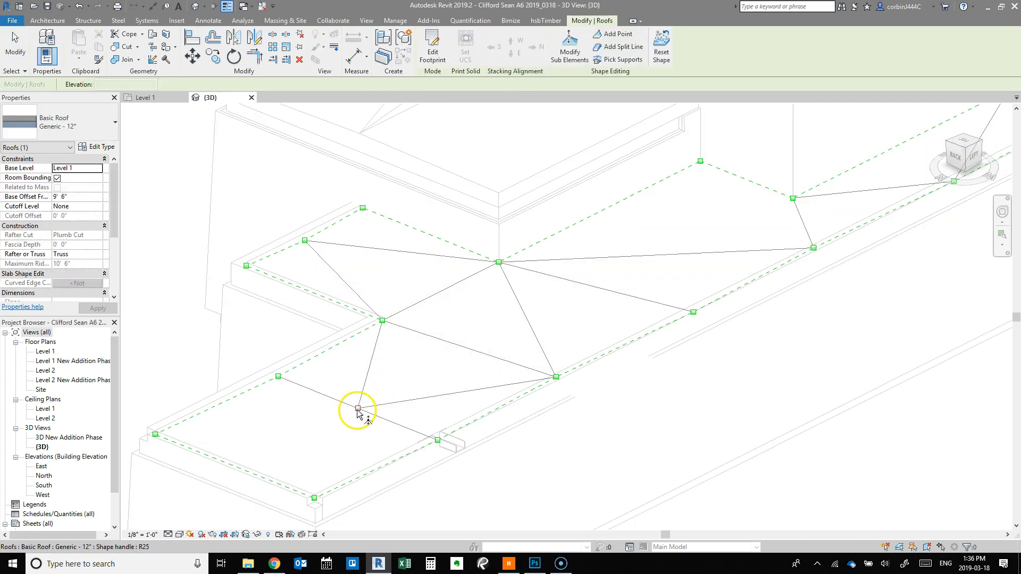
pyautogui.click(358, 408)
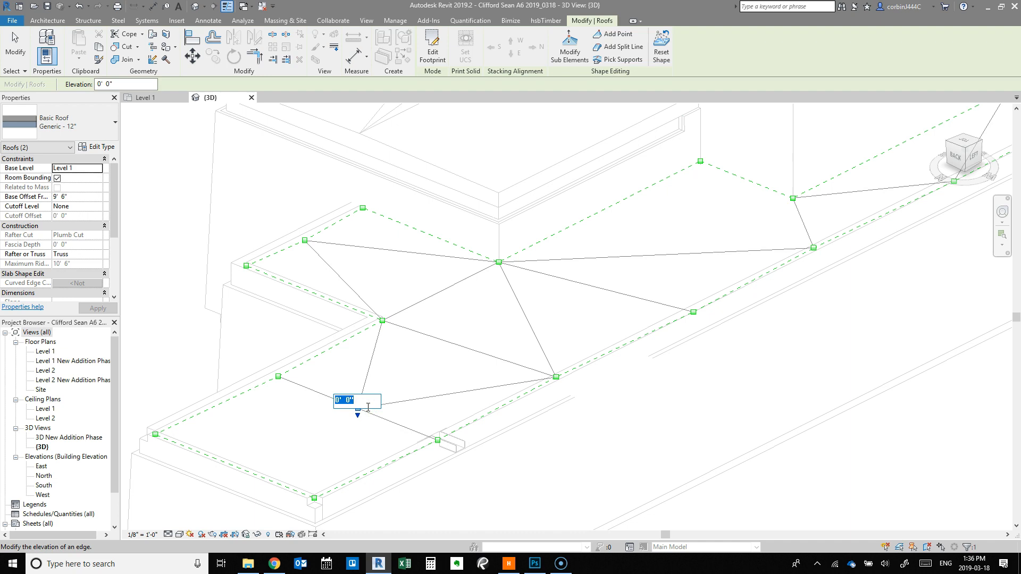
pyautogui.write('1')
pyautogui.press('Return')
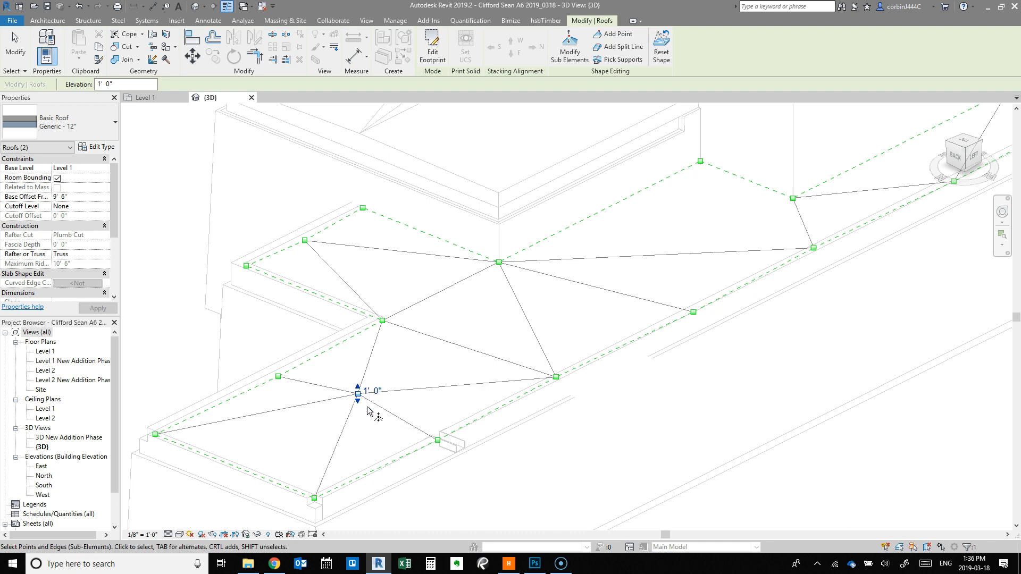
pyautogui.click(371, 392)
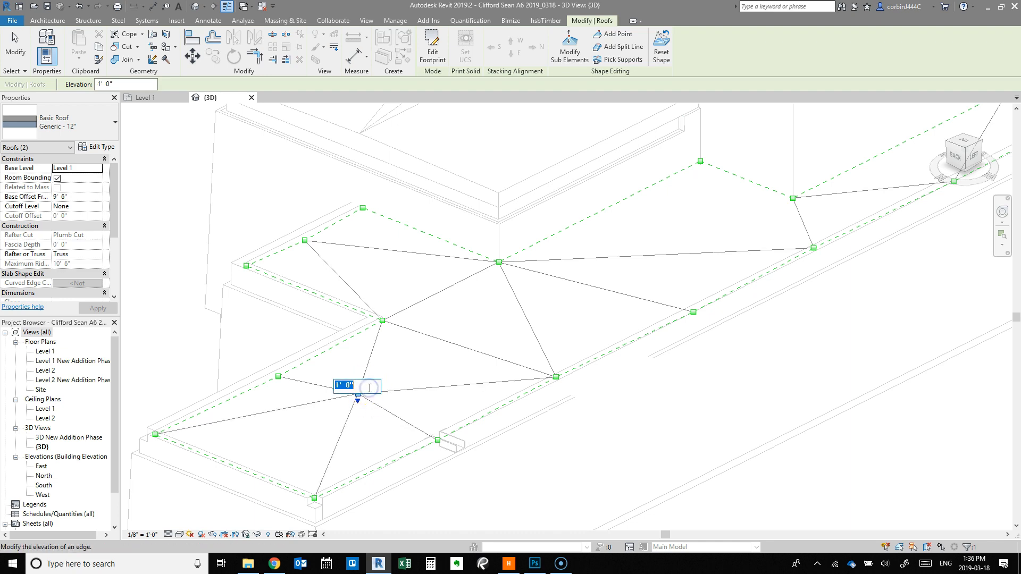
pyautogui.press('Return')
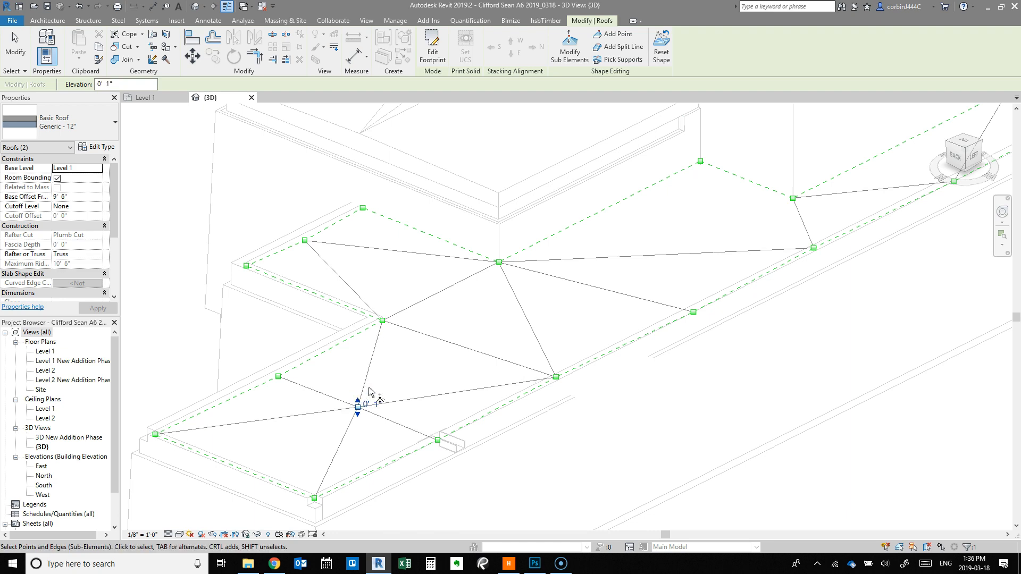
pyautogui.press('Escape')
pyautogui.press('Escape')
# Copy the scupper and paste it into the opposite parapet wall, at the low point across the roof
pyautogui.keyDown('shift'); pyautogui.moveTo(487, 465); pyautogui.dragTo(611, 337, button='middle'); pyautogui.keyUp('shift')
pyautogui.keyDown('shift'); pyautogui.moveTo(291, 396); pyautogui.dragTo(285, 517, button='middle'); pyautogui.keyUp('shift')
pyautogui.click(246, 521)
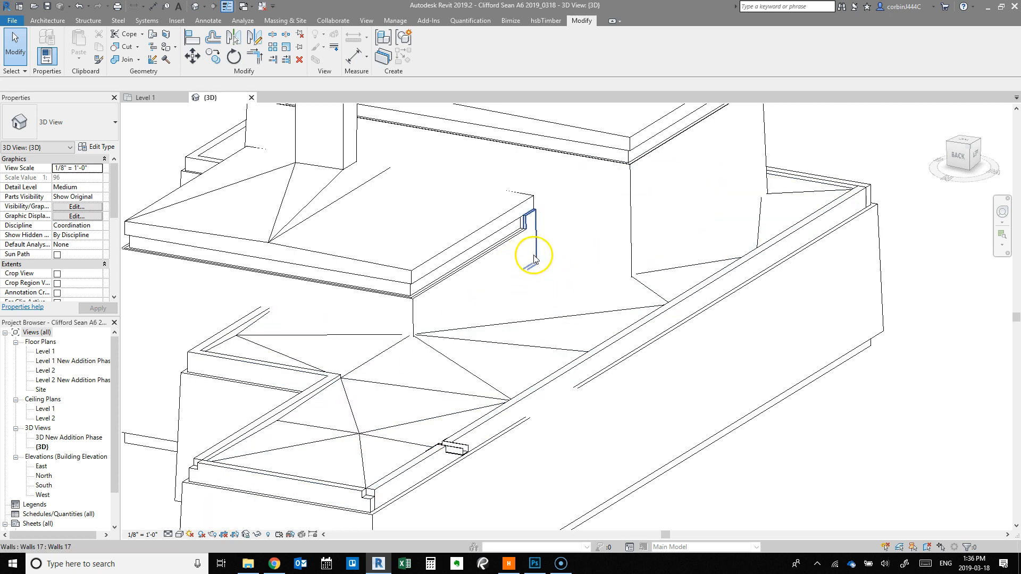
pyautogui.keyDown('shift'); pyautogui.moveTo(600, 337); pyautogui.dragTo(644, 468, button='middle'); pyautogui.keyUp('shift')
pyautogui.click(460, 456)
pyautogui.scroll(-3, 364, 450)
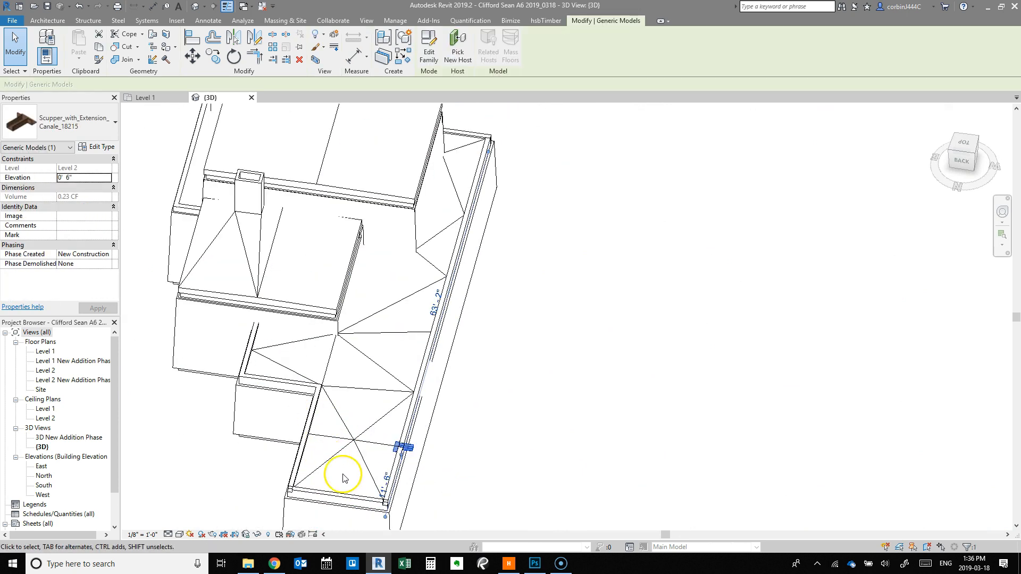
pyautogui.scroll(2, 345, 472)
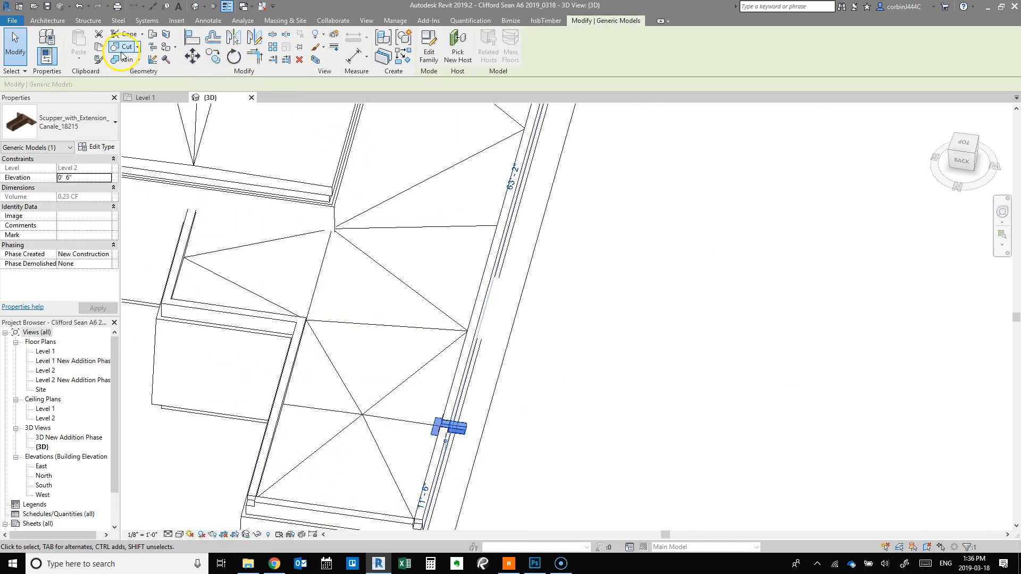
pyautogui.click(100, 48)
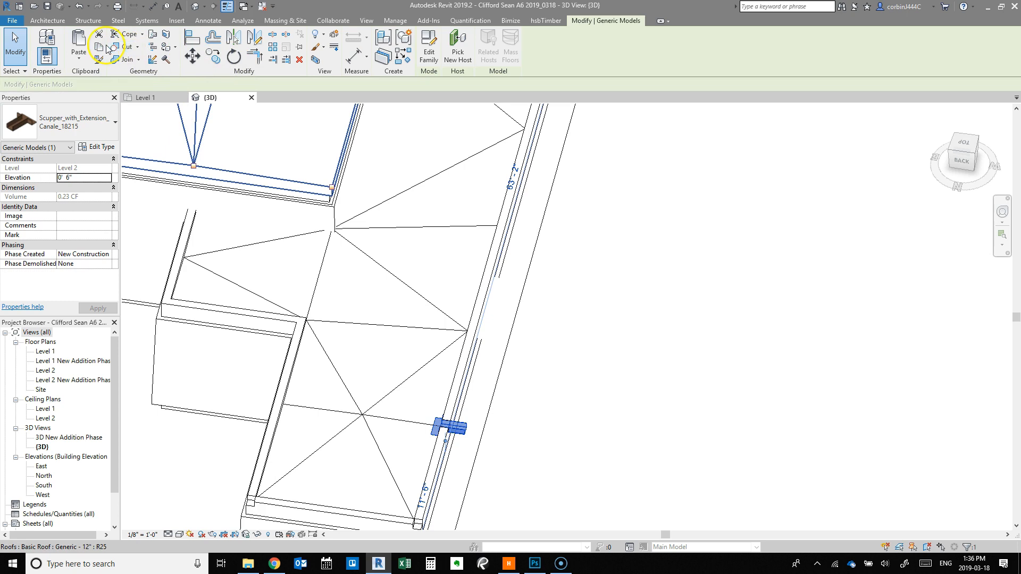
pyautogui.click(80, 45)
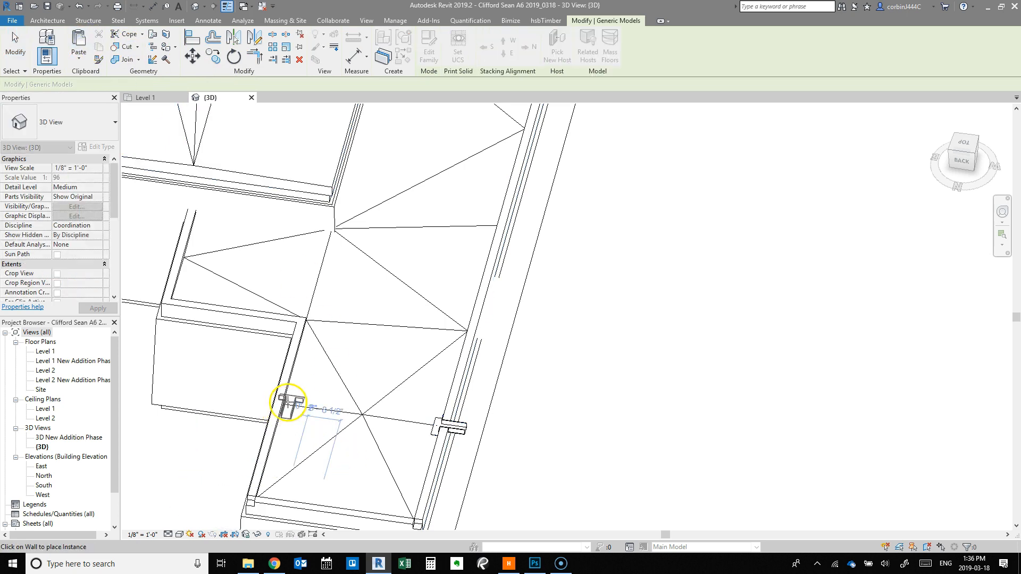
pyautogui.scroll(1, 281, 402)
pyautogui.keyDown('shift'); pyautogui.moveTo(282, 402); pyautogui.dragTo(375, 379, button='middle'); pyautogui.keyUp('shift')
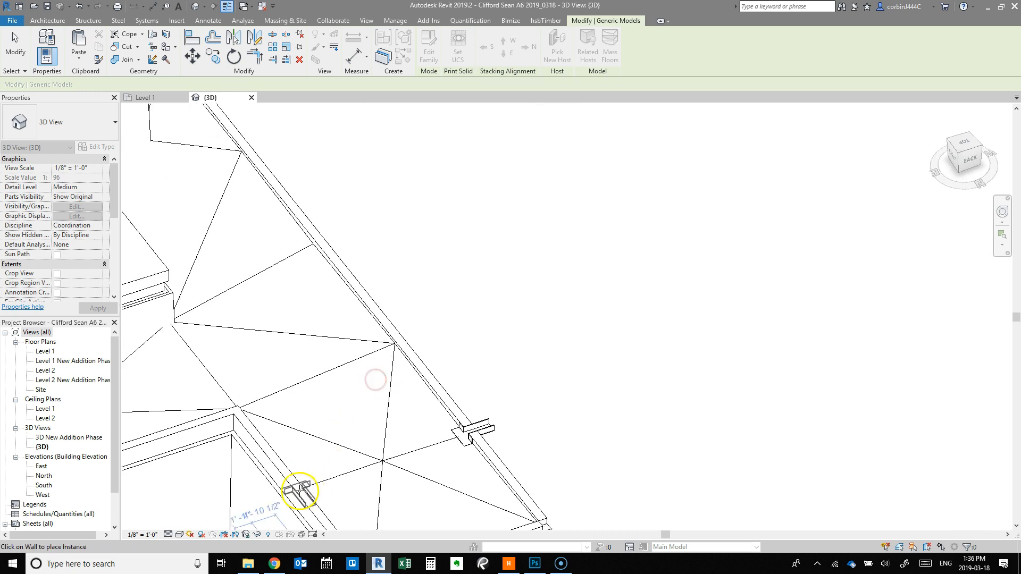
pyautogui.click(281, 491)
# Set the pasted scupper's elevation to 10' 0"
pyautogui.scroll(-3, 319, 465)
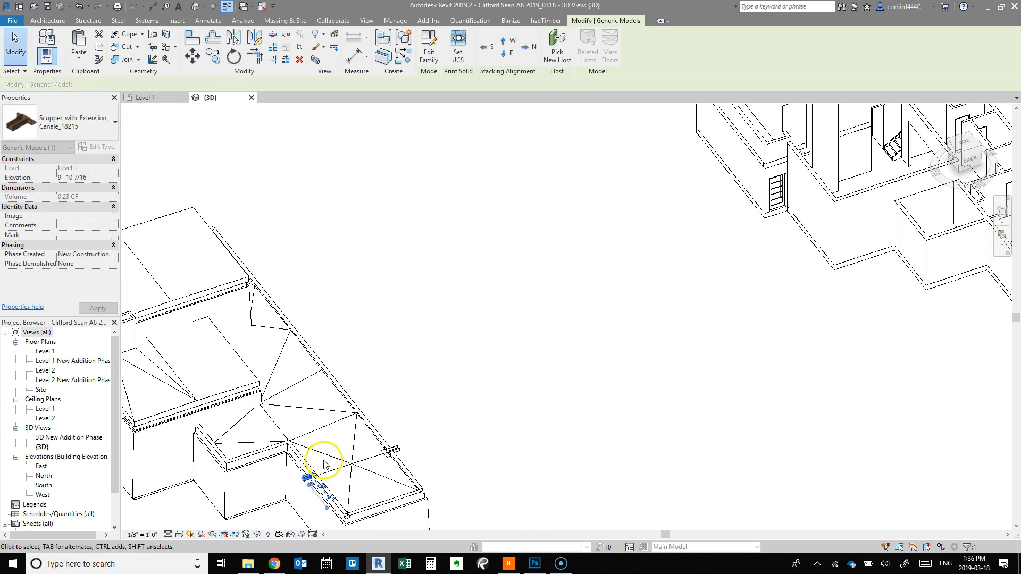
pyautogui.scroll(3, 319, 348)
pyautogui.scroll(-3, 326, 357)
pyautogui.scroll(2, 318, 416)
pyautogui.scroll(2, 317, 411)
pyautogui.keyDown('shift'); pyautogui.moveTo(417, 451); pyautogui.dragTo(255, 399, button='middle'); pyautogui.keyUp('shift')
pyautogui.click(87, 179)
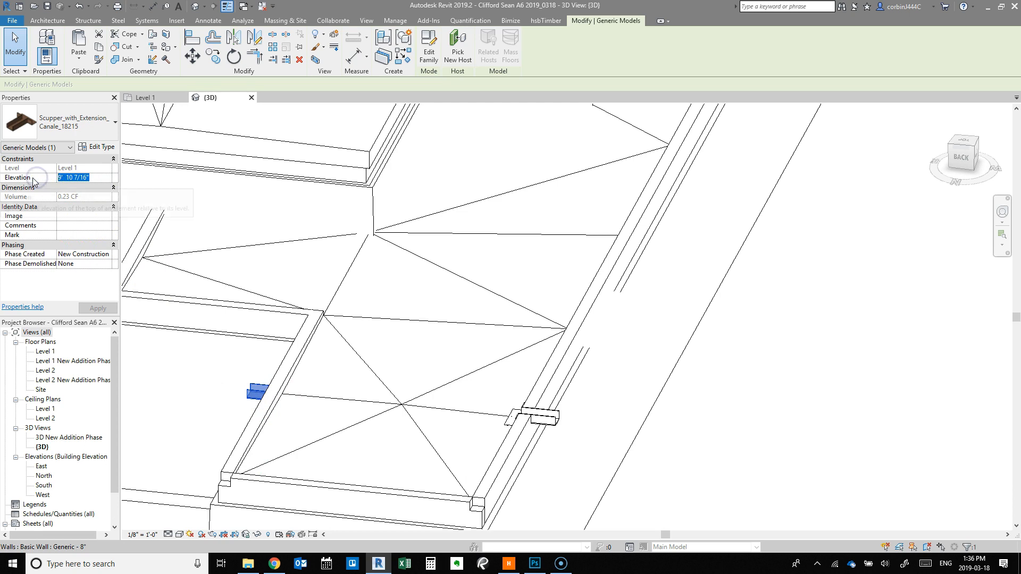
pyautogui.click(98, 308)
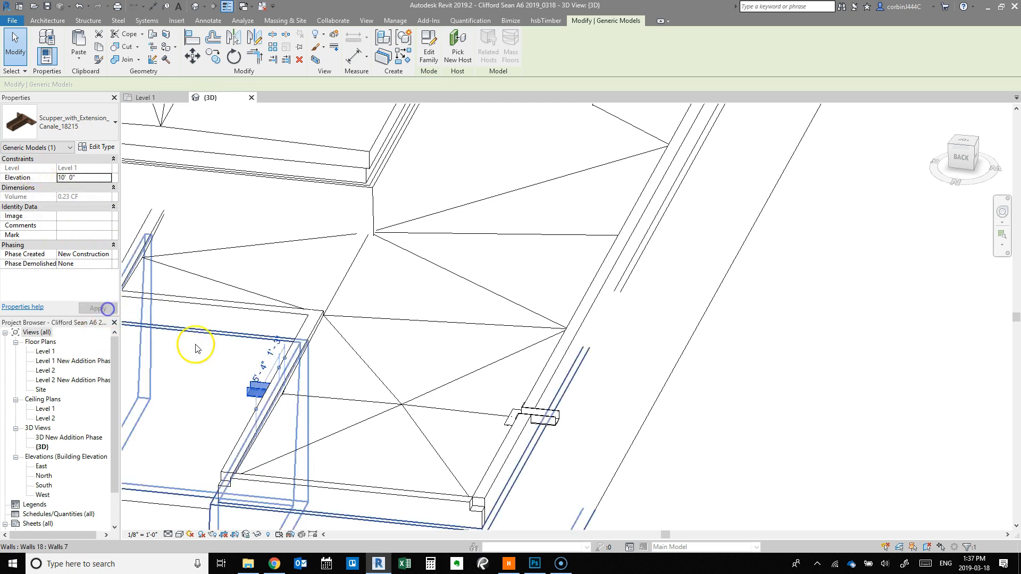
pyautogui.keyDown('shift'); pyautogui.moveTo(342, 422); pyautogui.dragTo(478, 426, button='middle'); pyautogui.keyUp('shift')
pyautogui.click(128, 426)
pyautogui.scroll(-3, 423, 337)
pyautogui.keyDown('shift'); pyautogui.moveTo(701, 376); pyautogui.dragTo(284, 299, button='middle'); pyautogui.keyUp('shift')
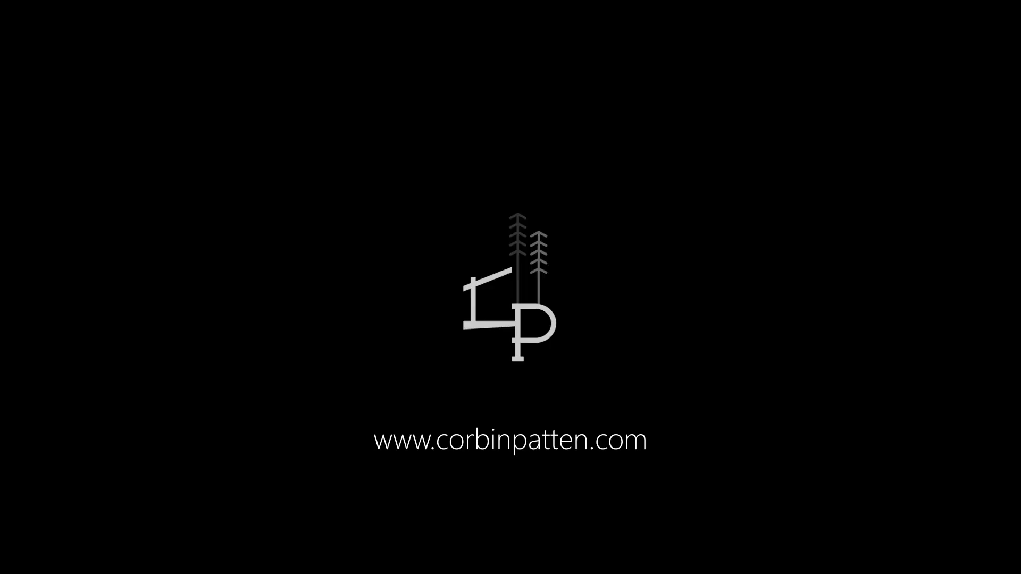